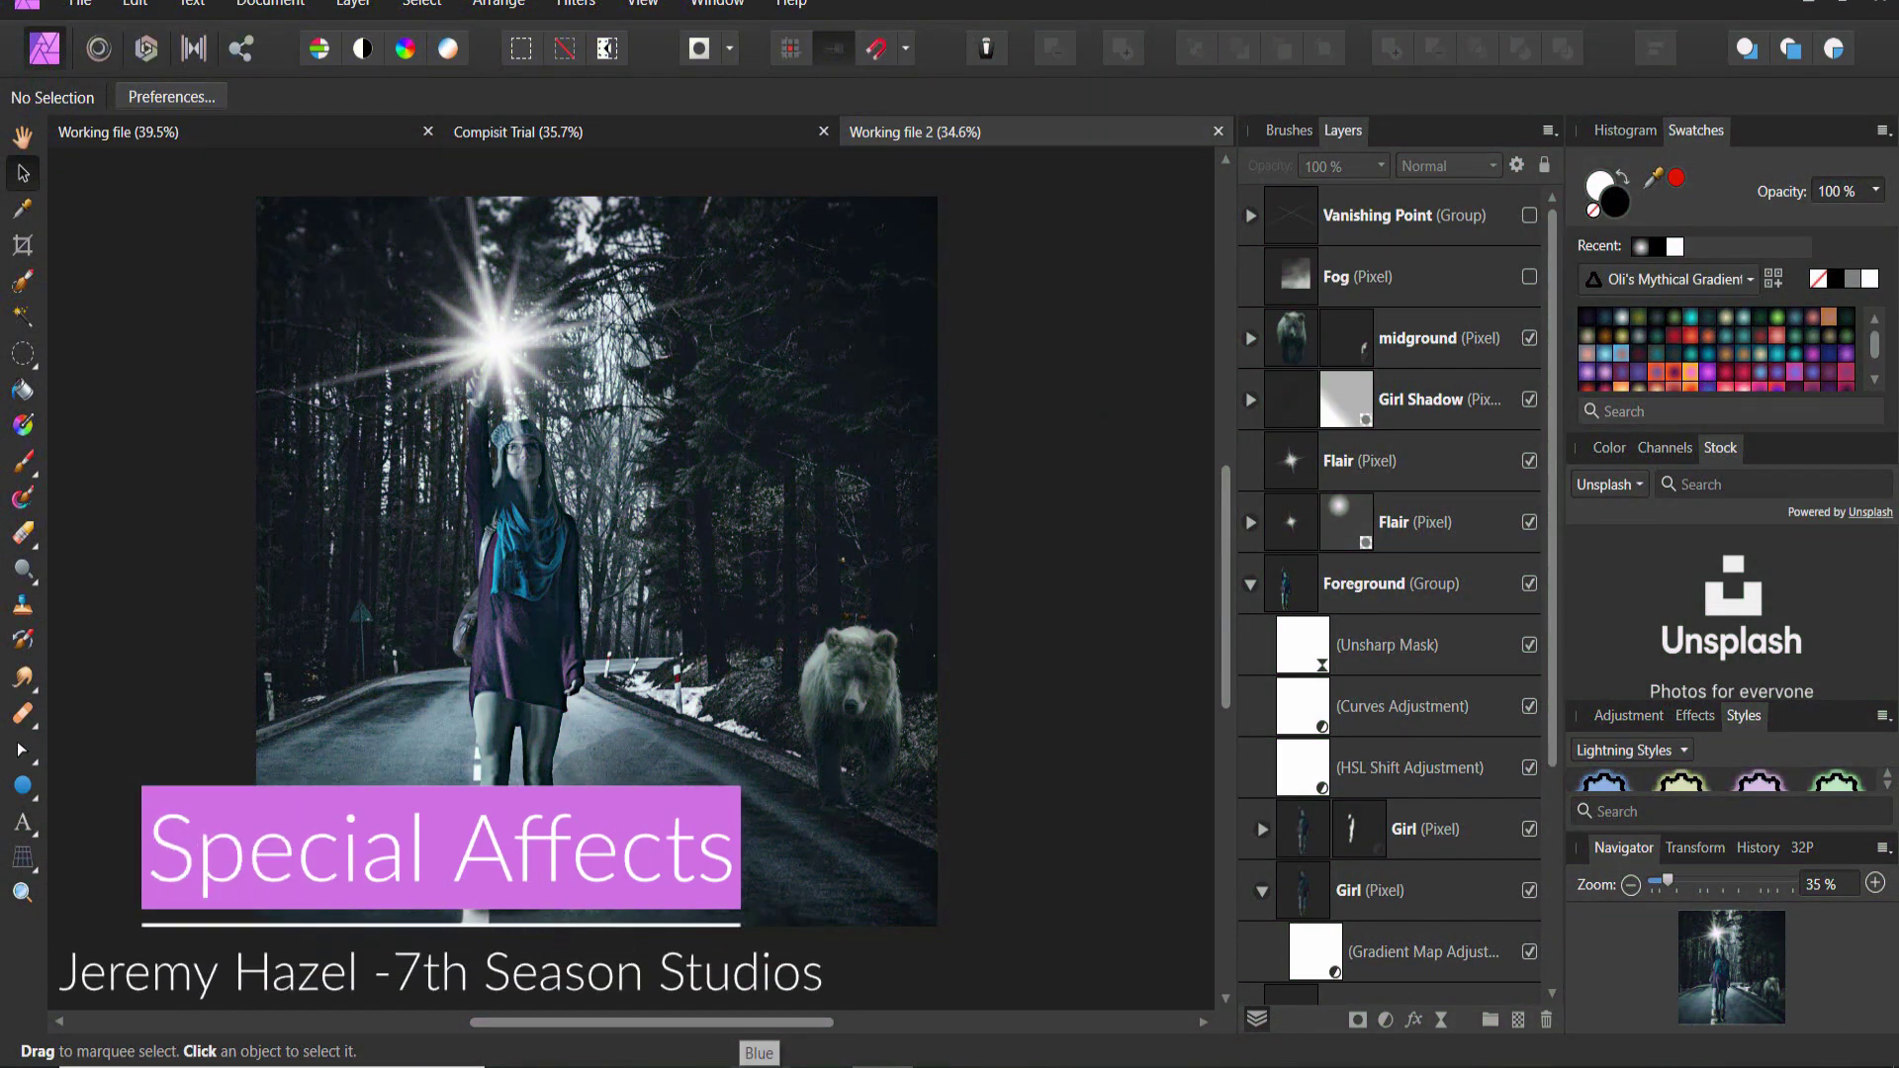
Step: Make the Fog pixel layer visible to preview haze over the forest road
left_click(1530, 281)
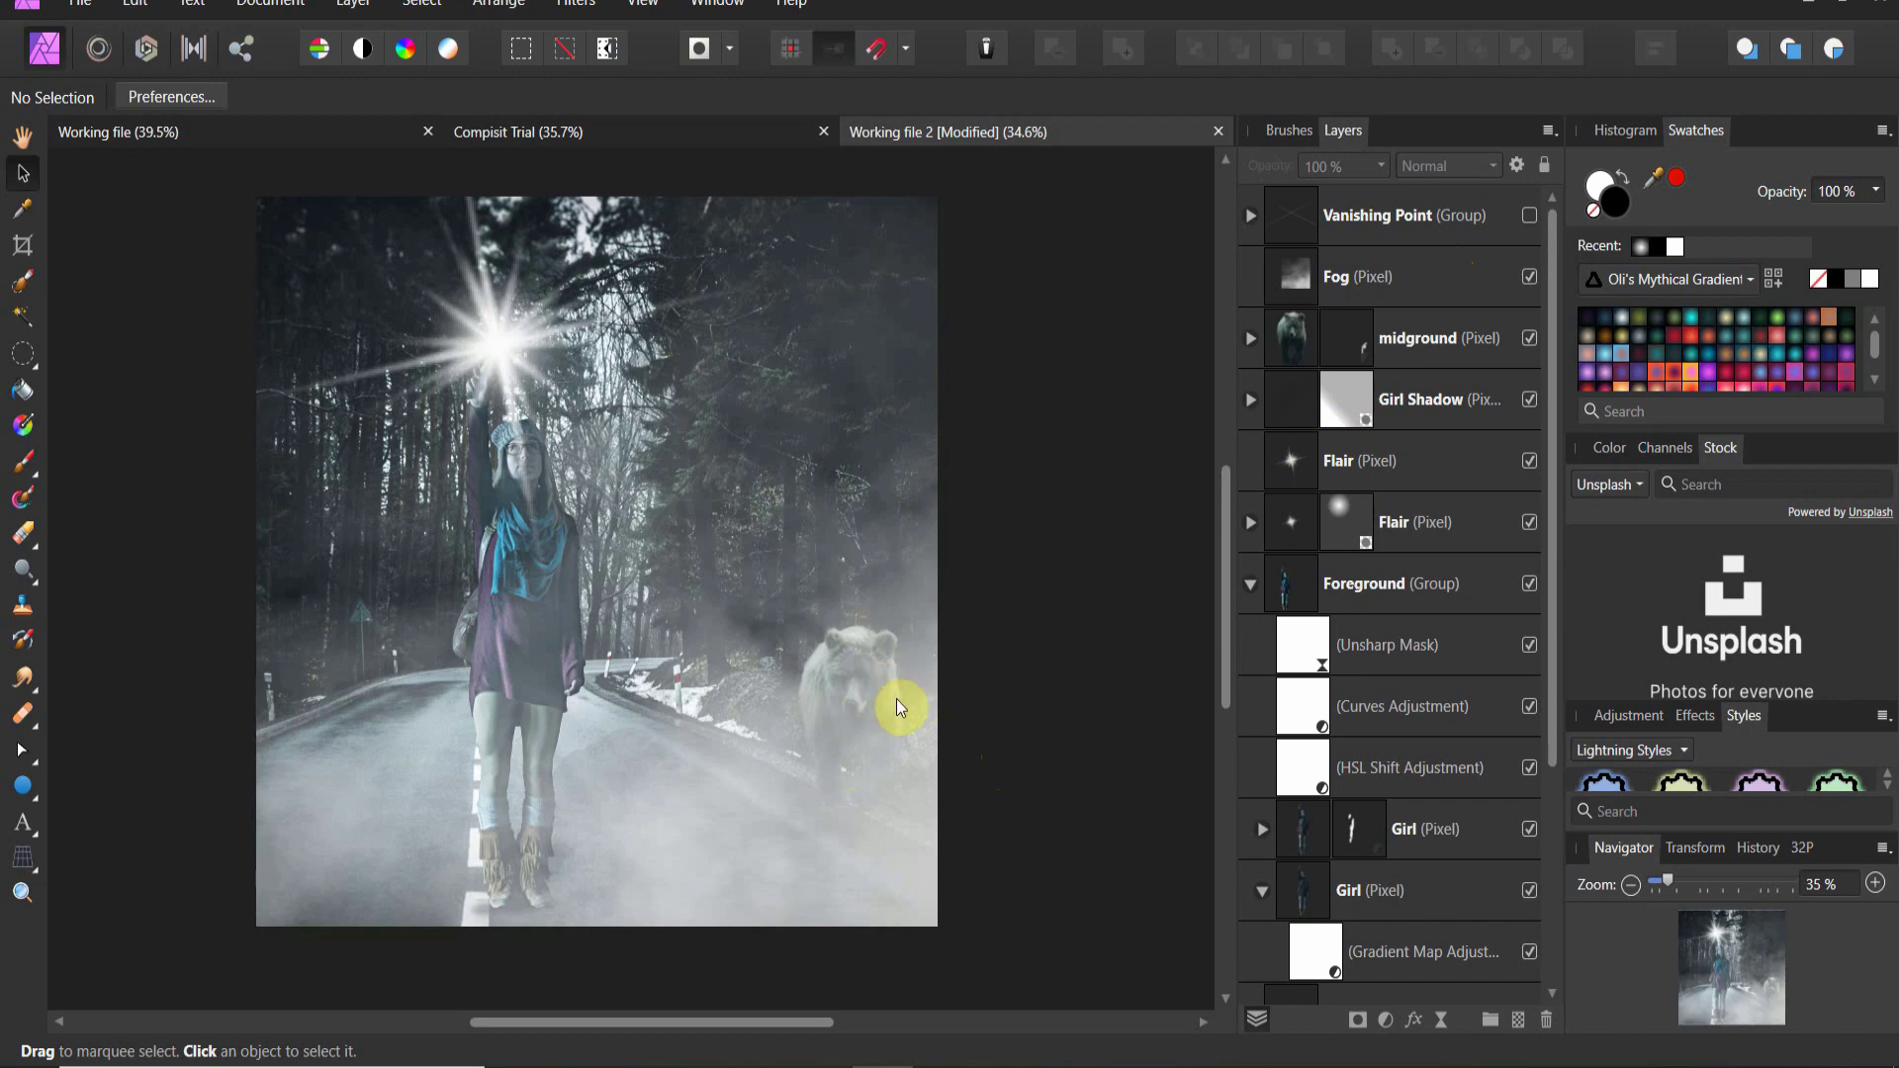
Step: Hide Fog, then add a pixel layer below Vignette, above Background, named 'Background fog'
left_click(1528, 277)
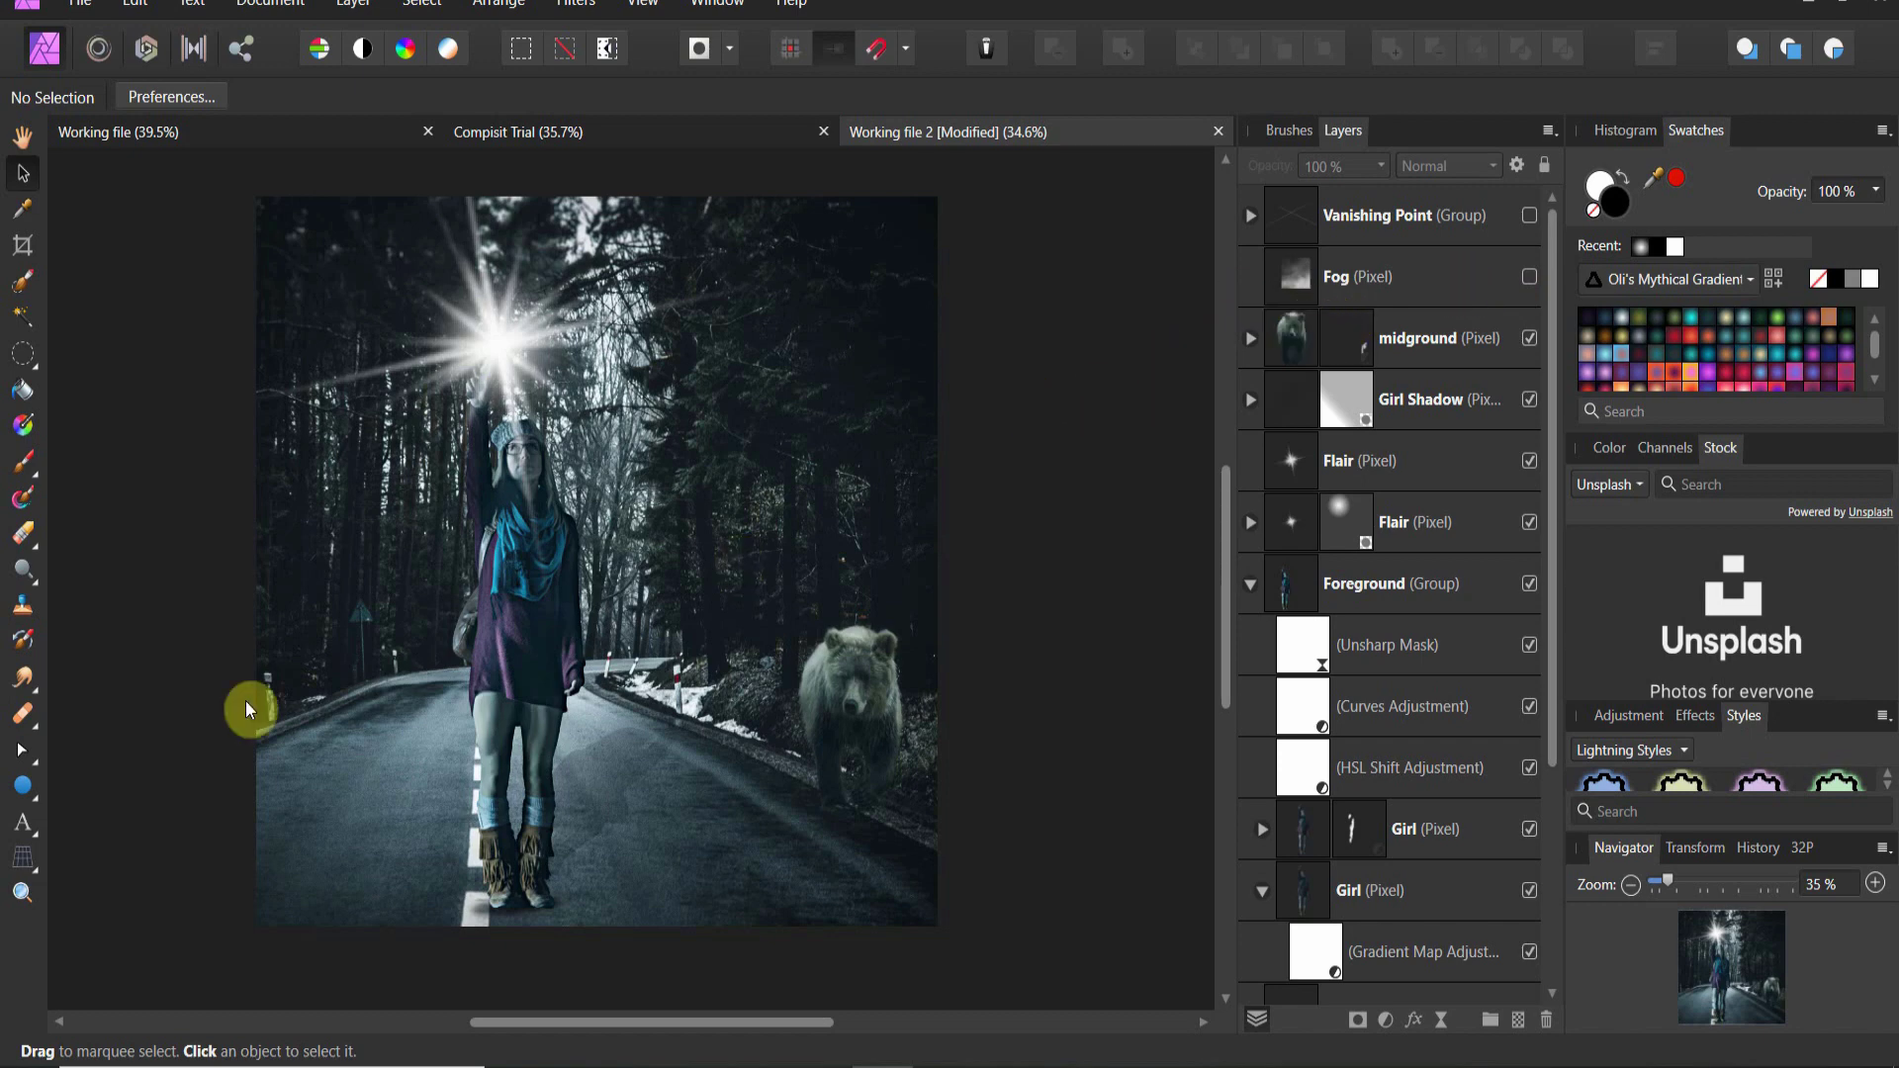
left_click(1517, 1013)
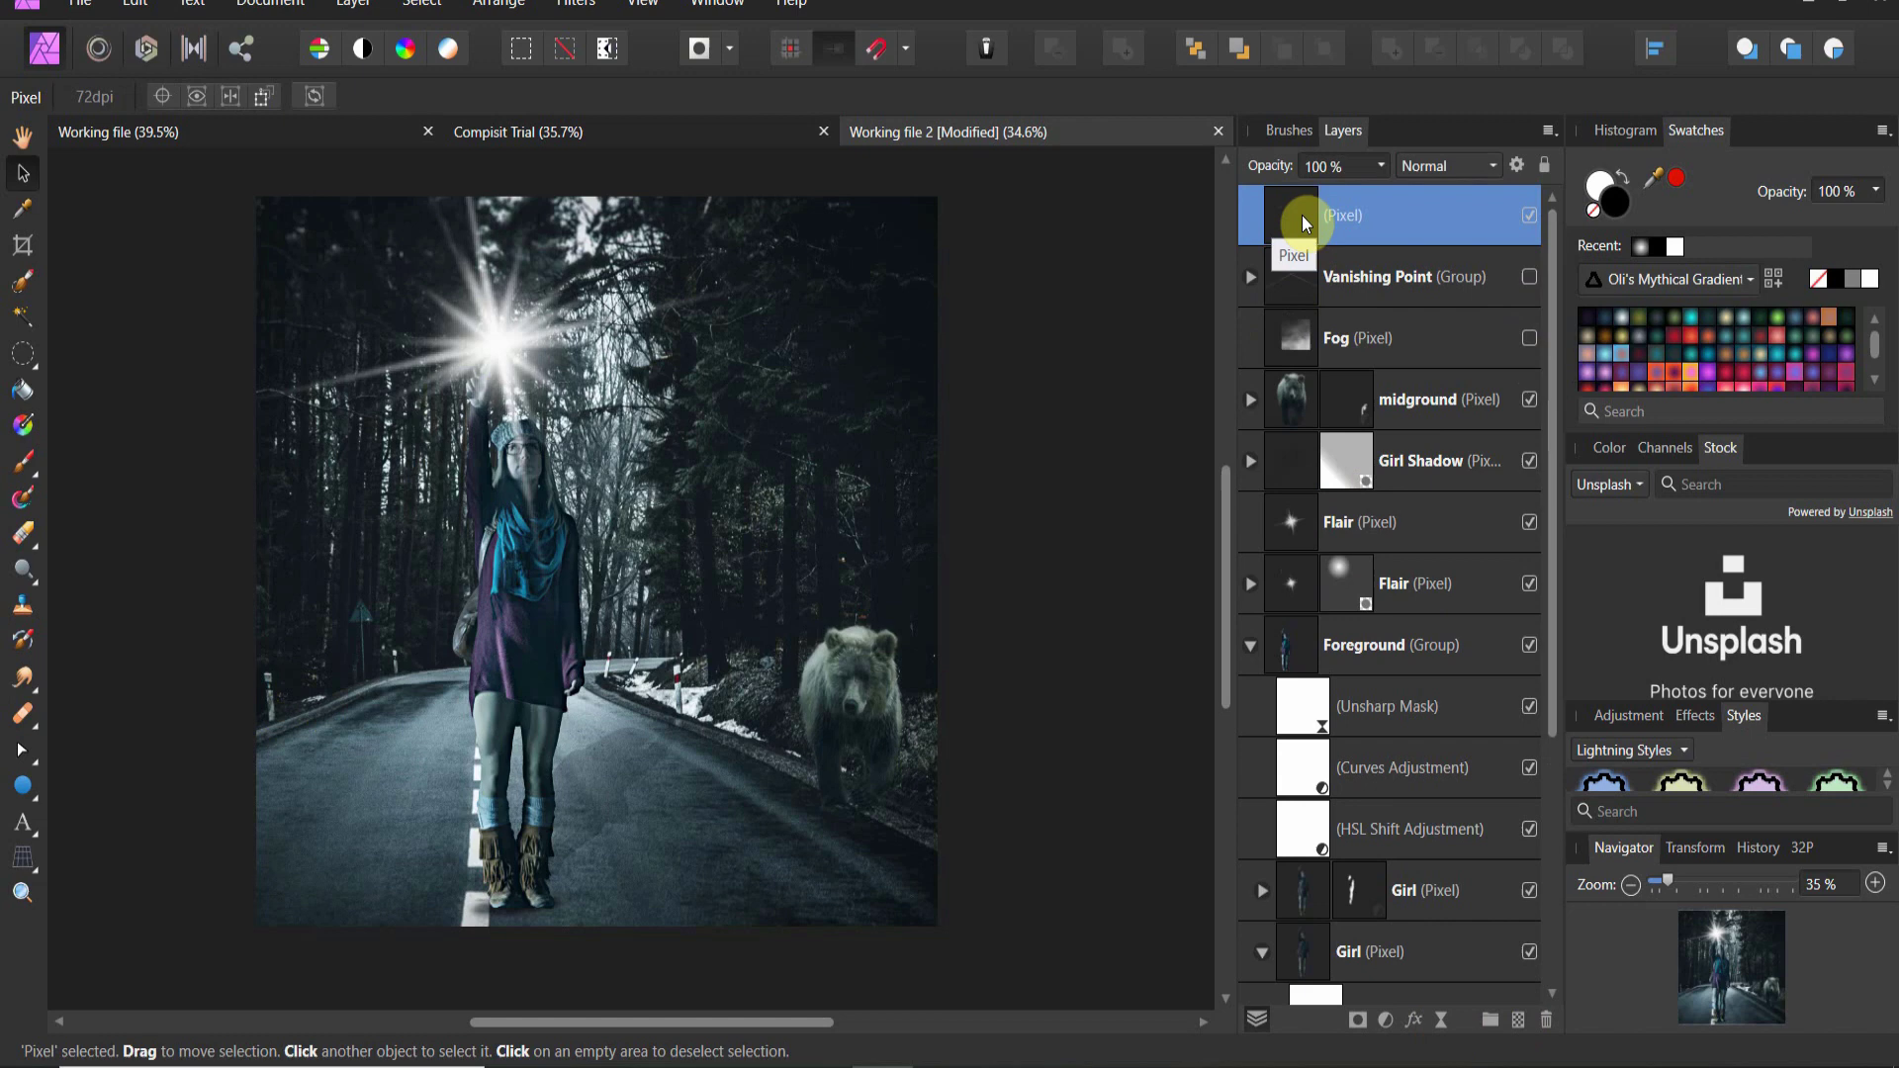
left_click_drag(1302, 216, 1273, 918)
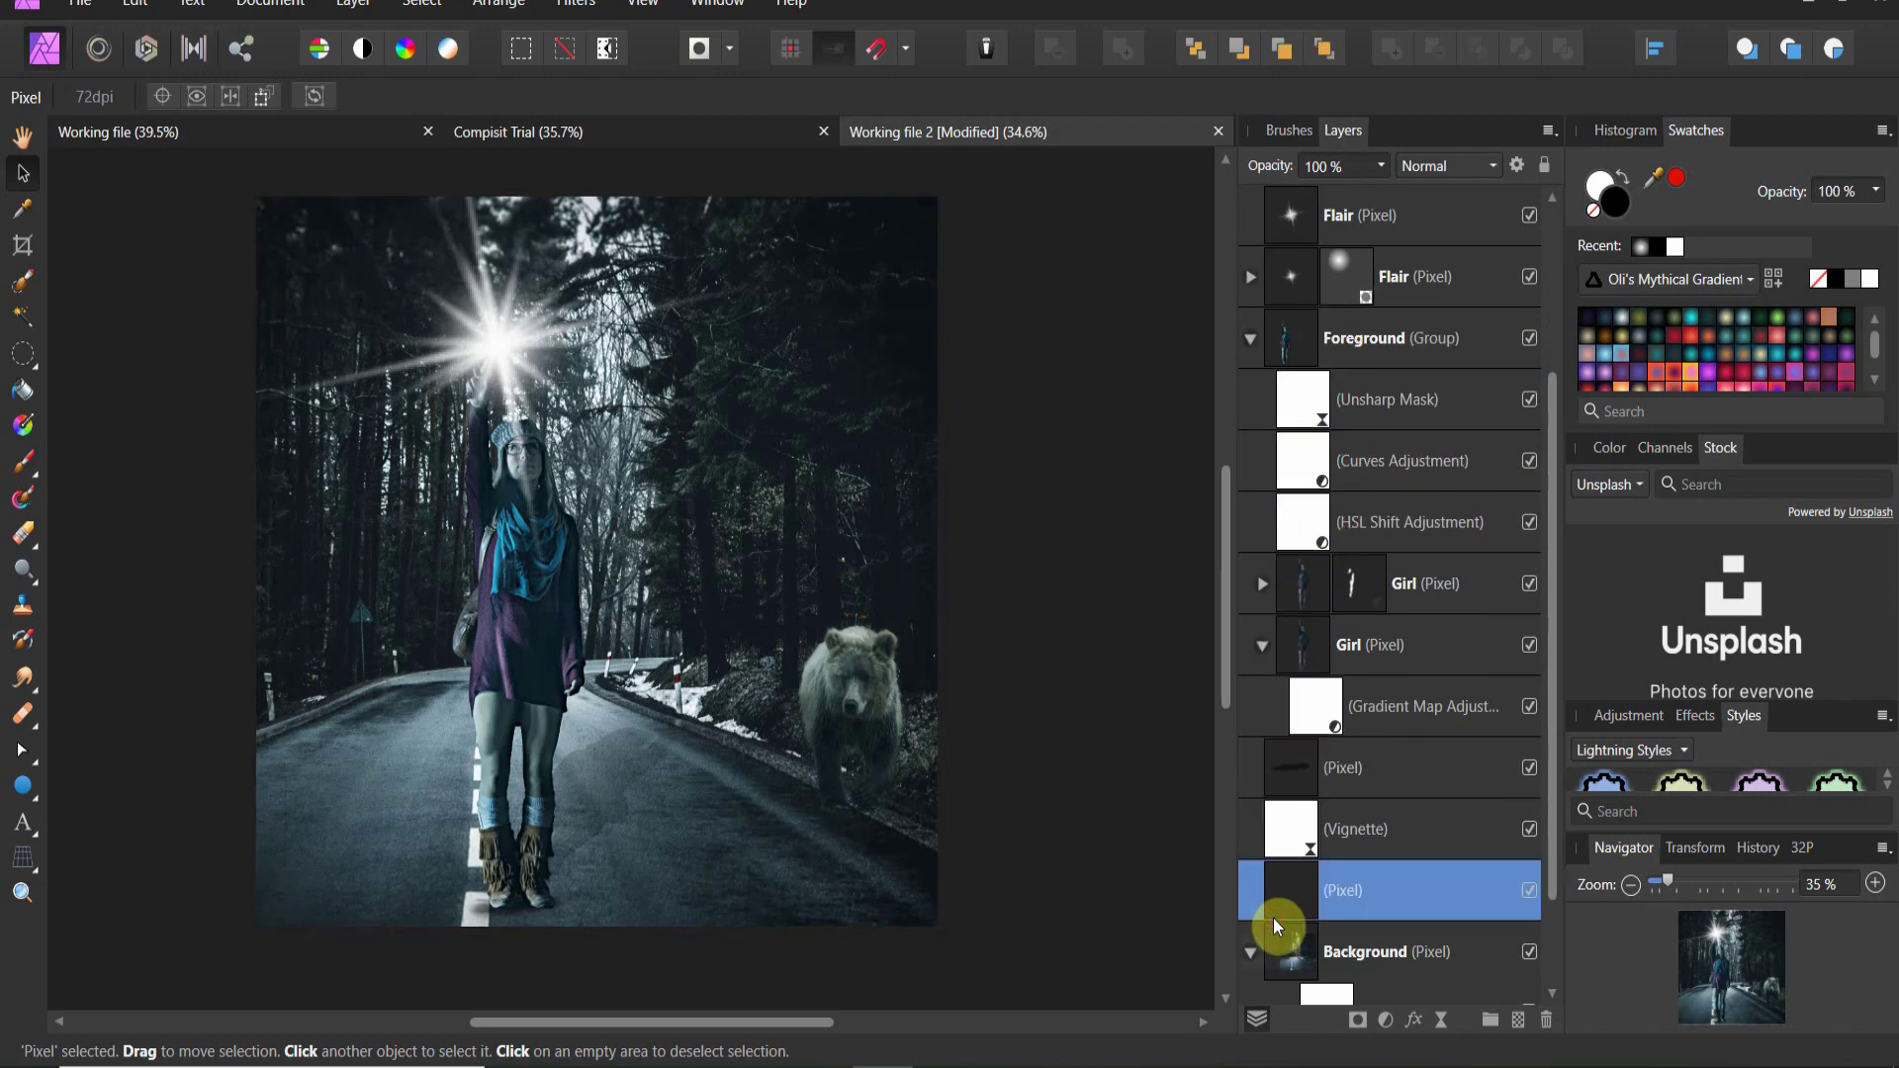
double_click(1346, 891)
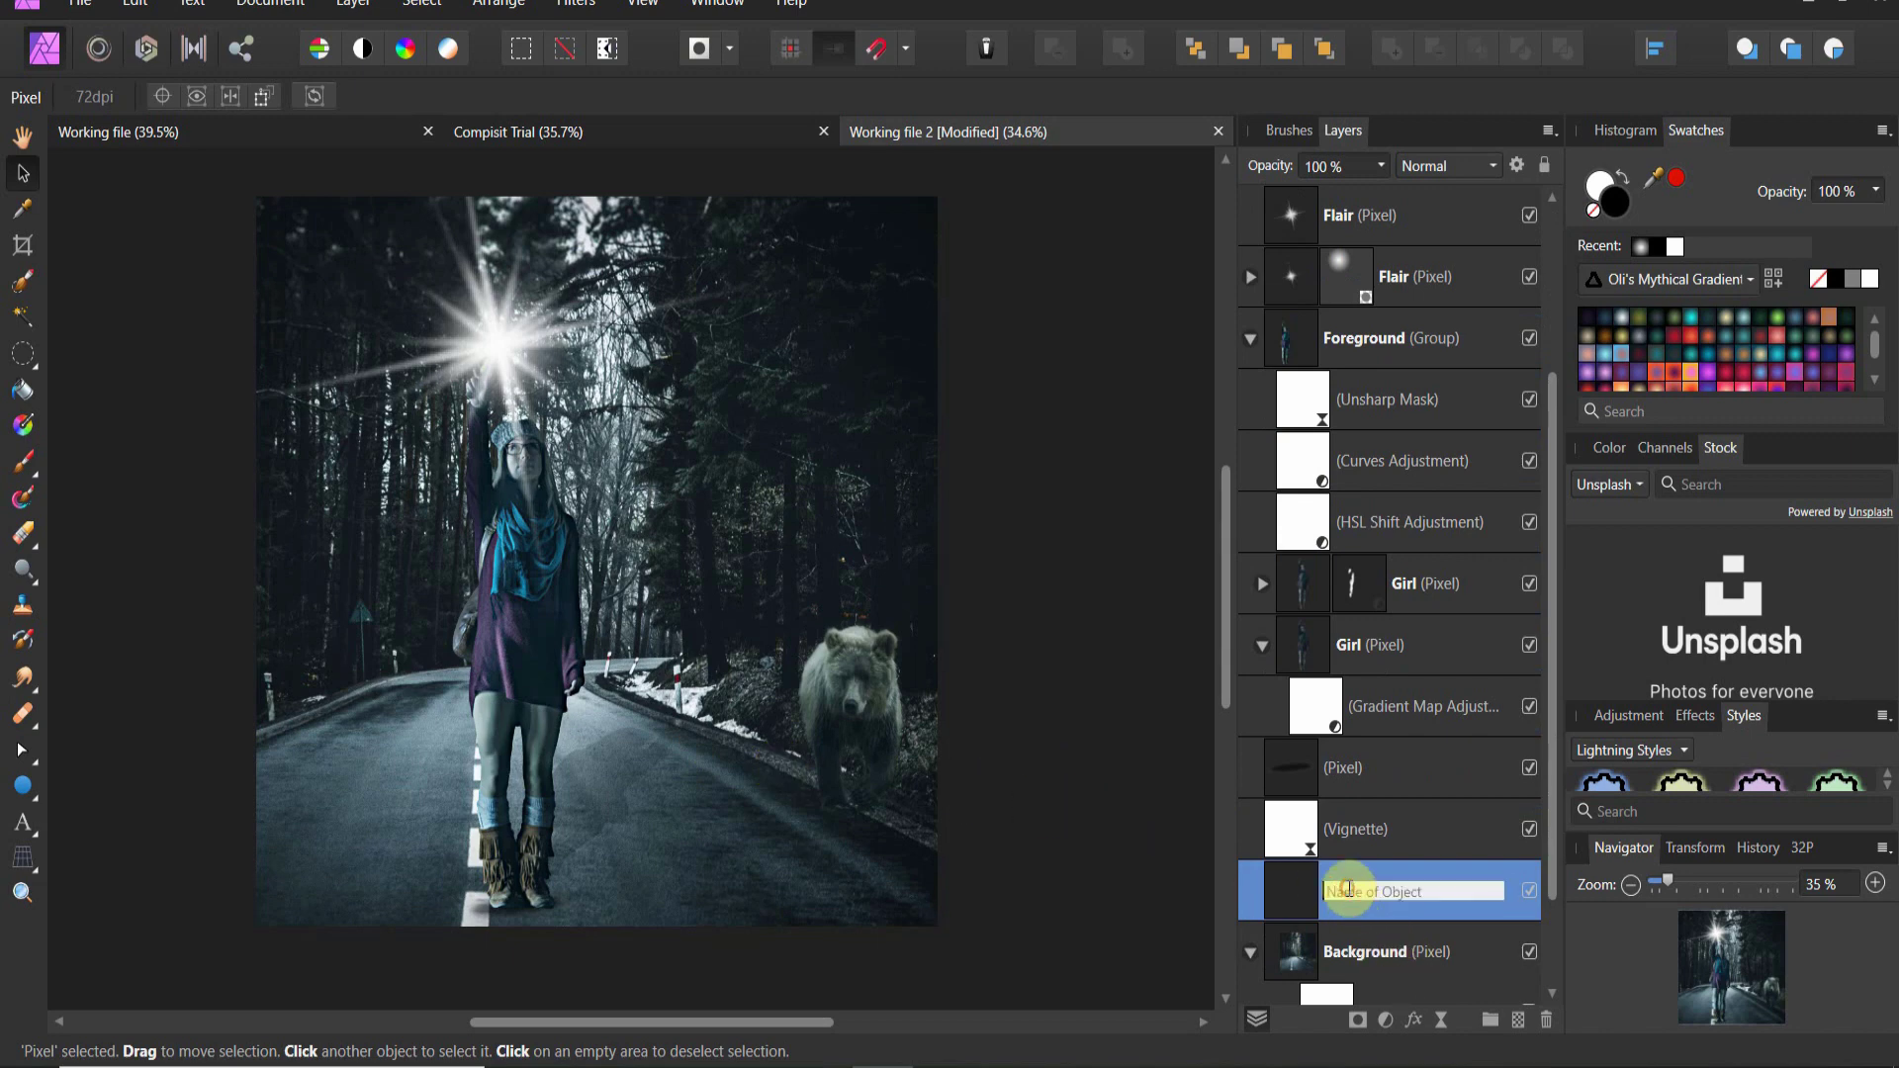
type("Back")
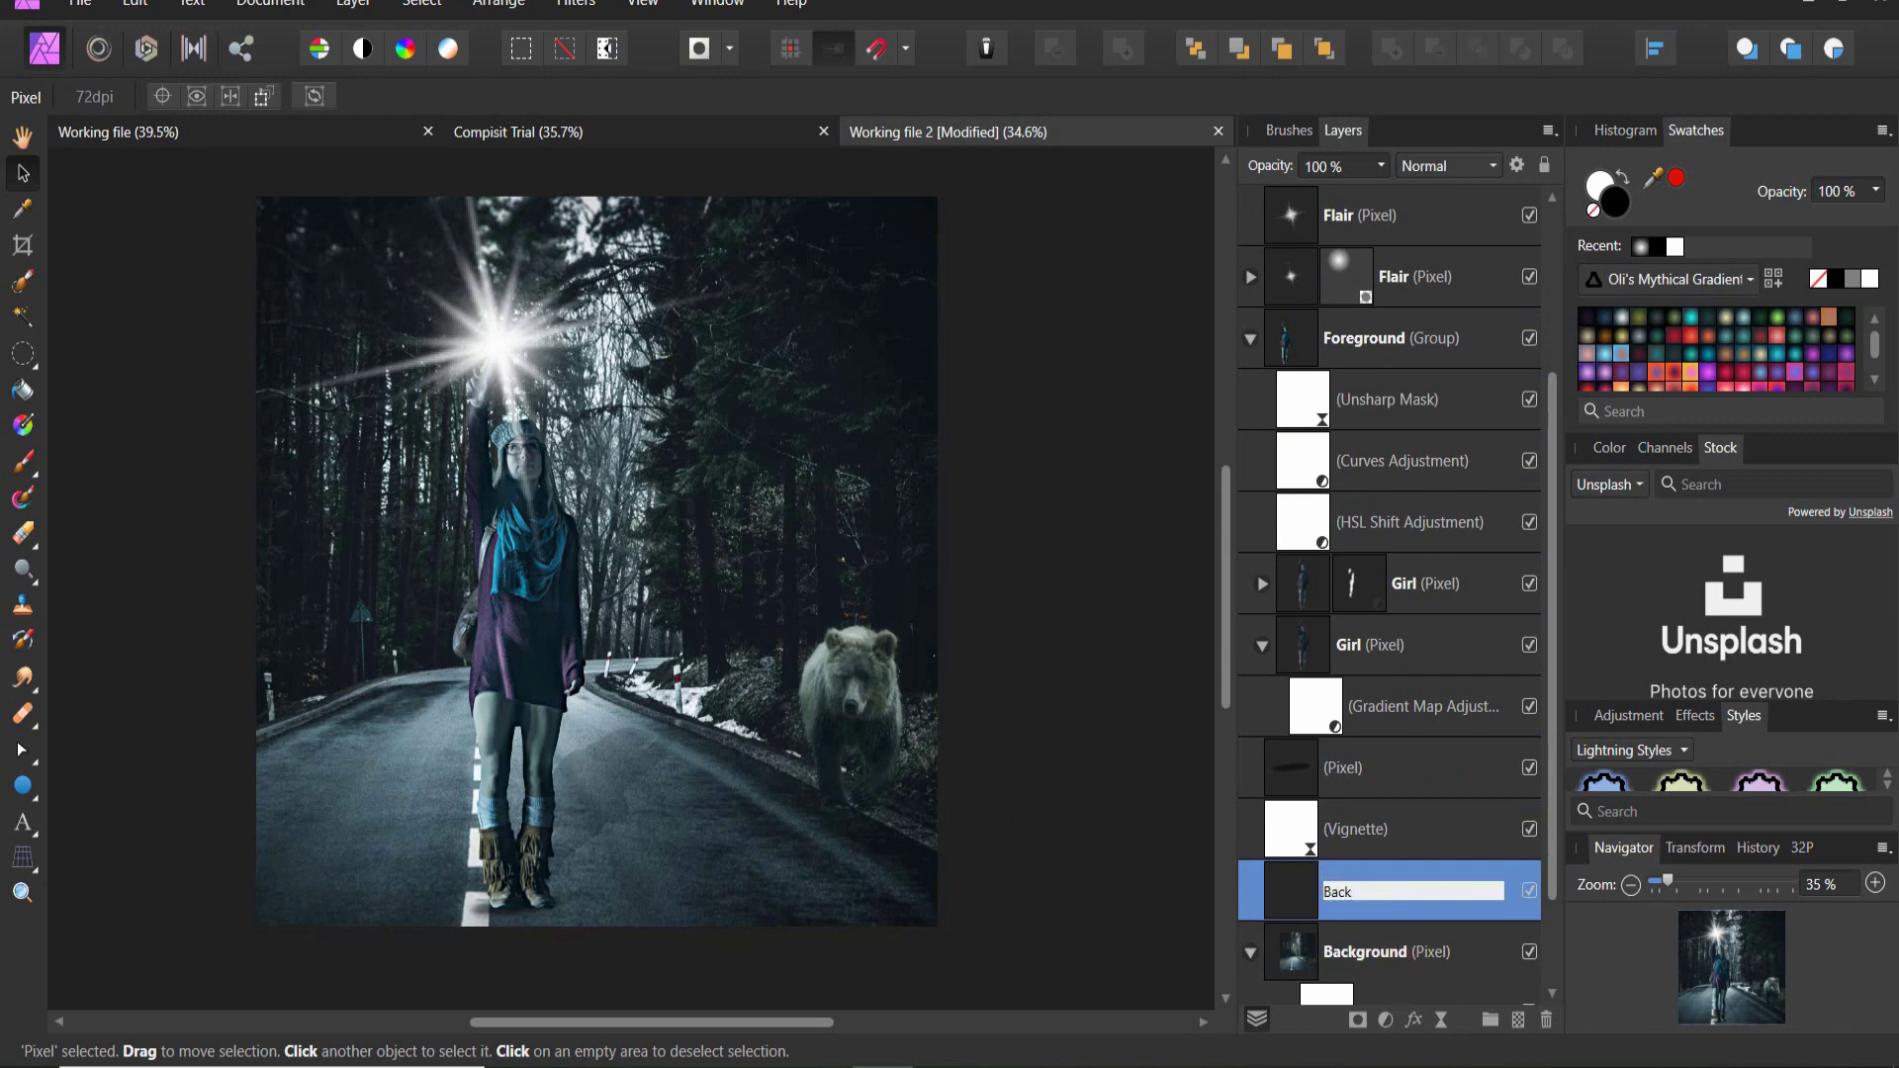
type("ground fog")
left_click(1095, 762)
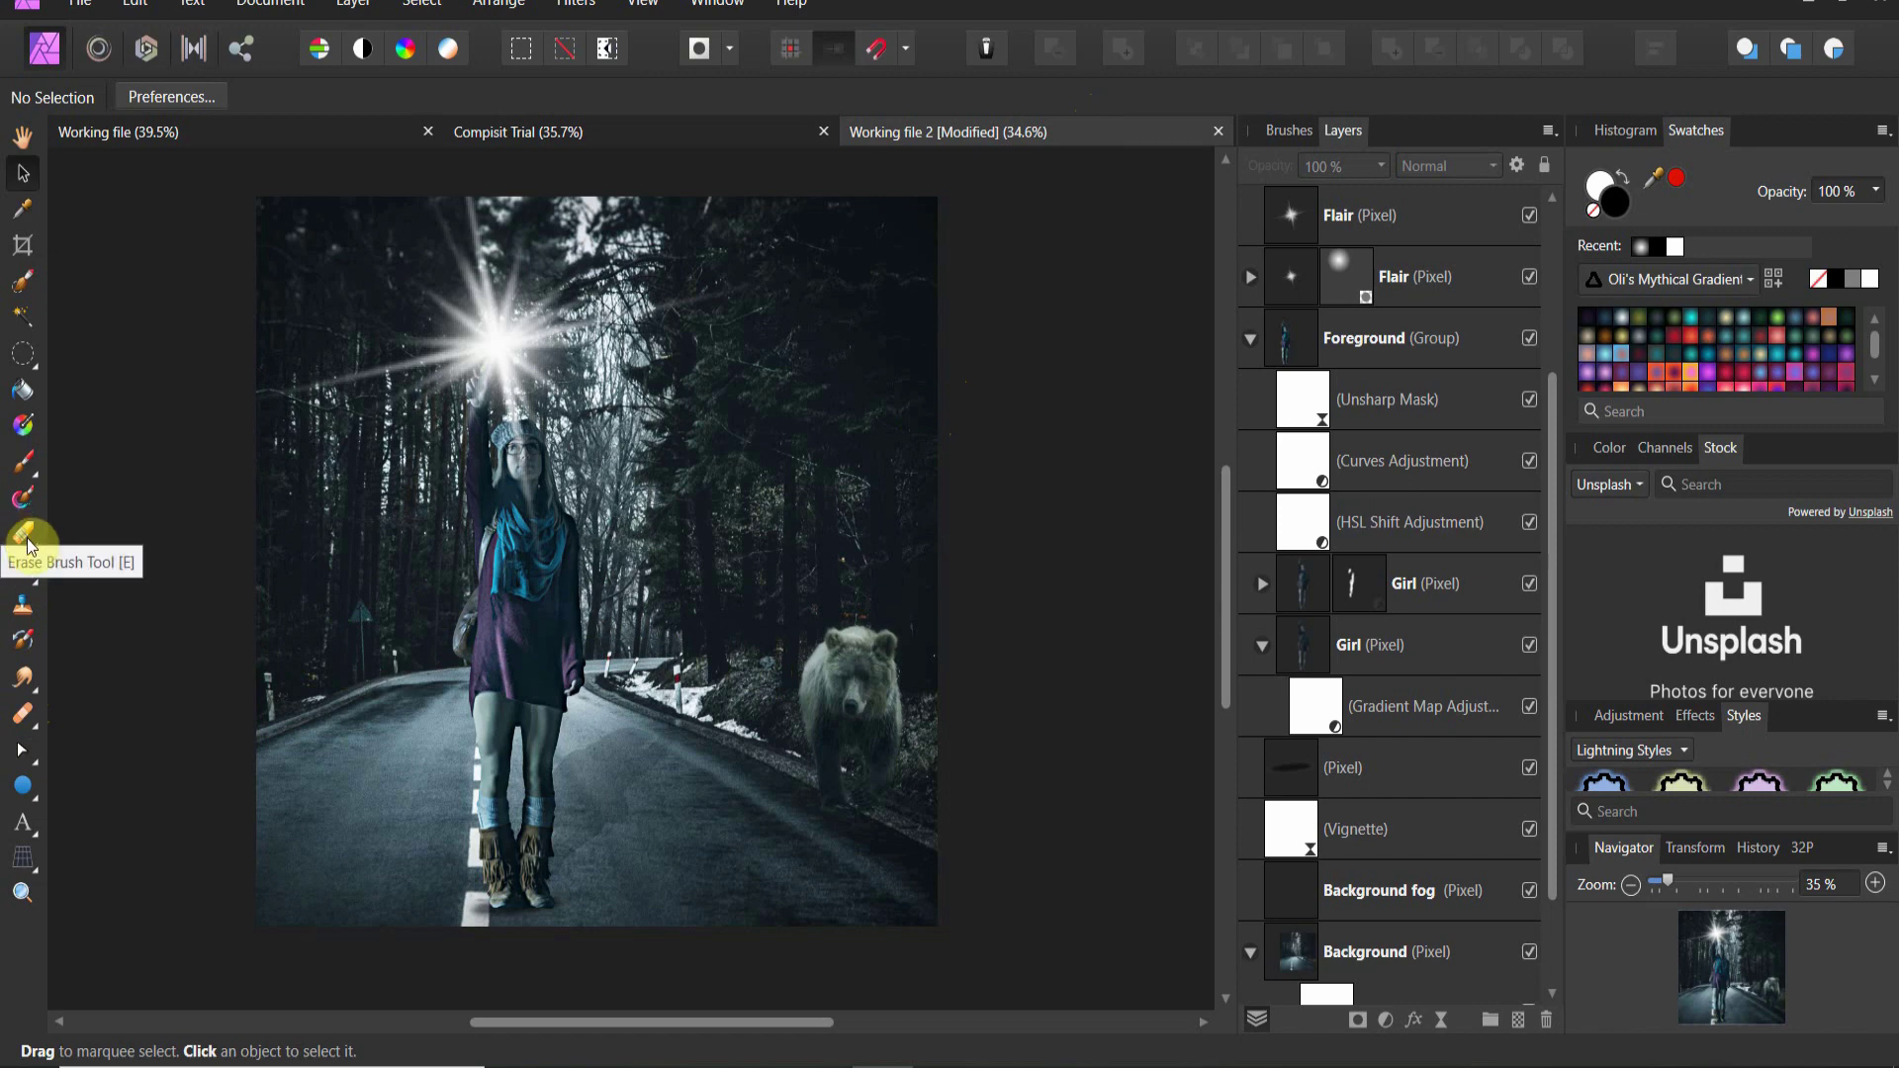
Step: Load the Paint Brush with the third '7SS- Smoke and Fog Starter' brush (400 px)
left_click(27, 467)
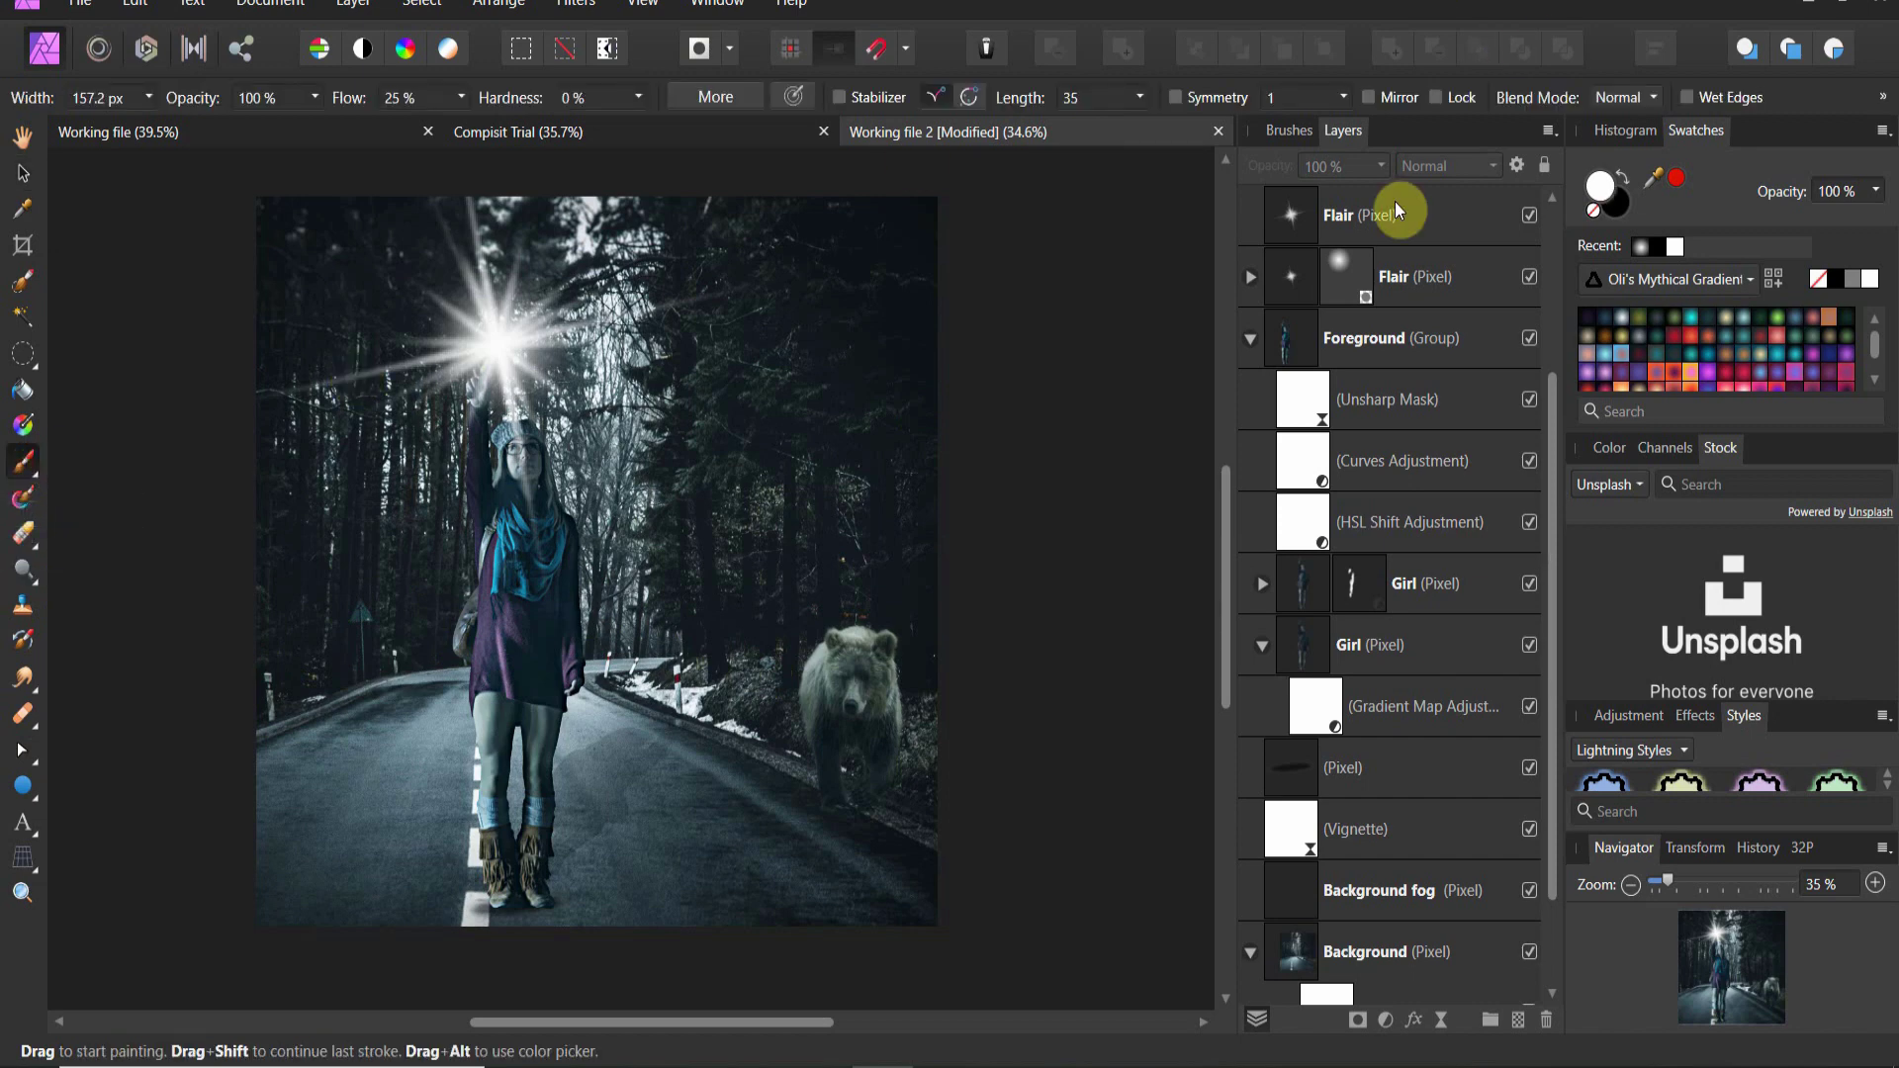
left_click(1290, 130)
left_click(1323, 165)
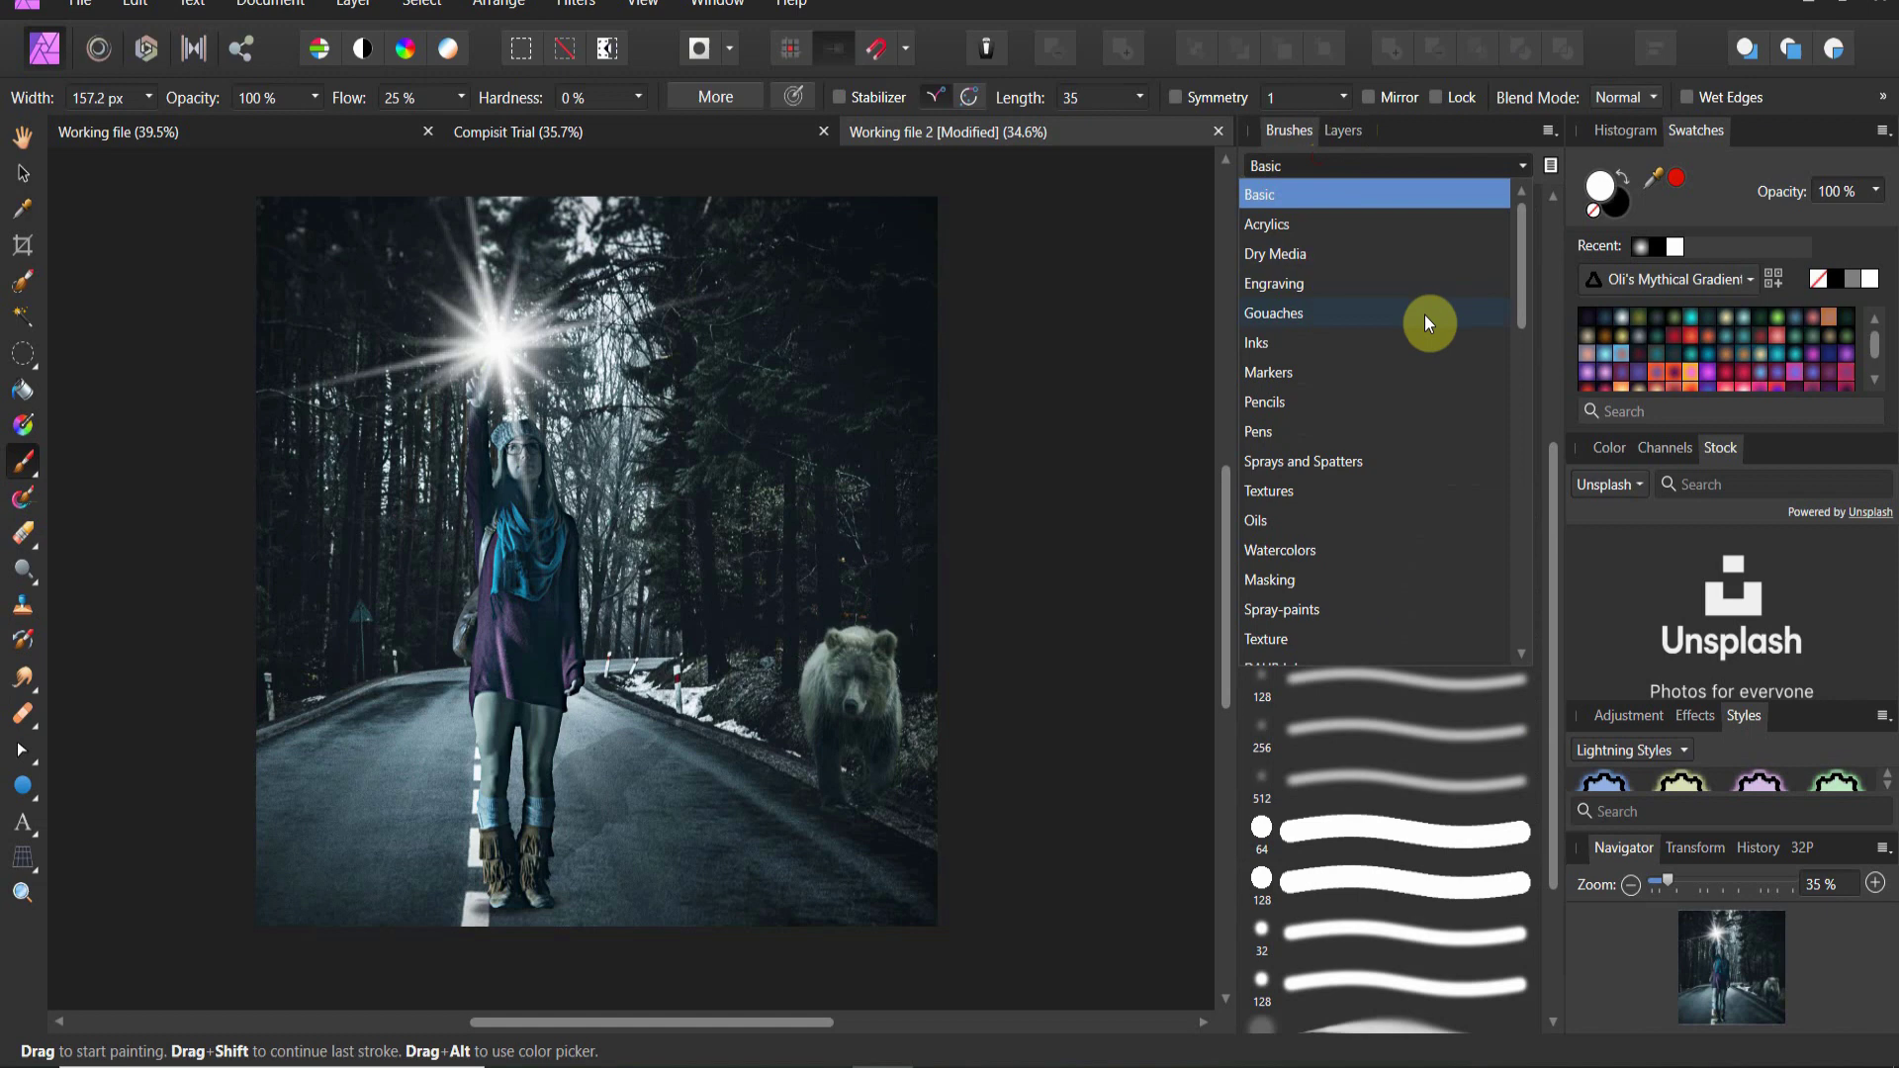
scroll(1424, 316, "down", 5)
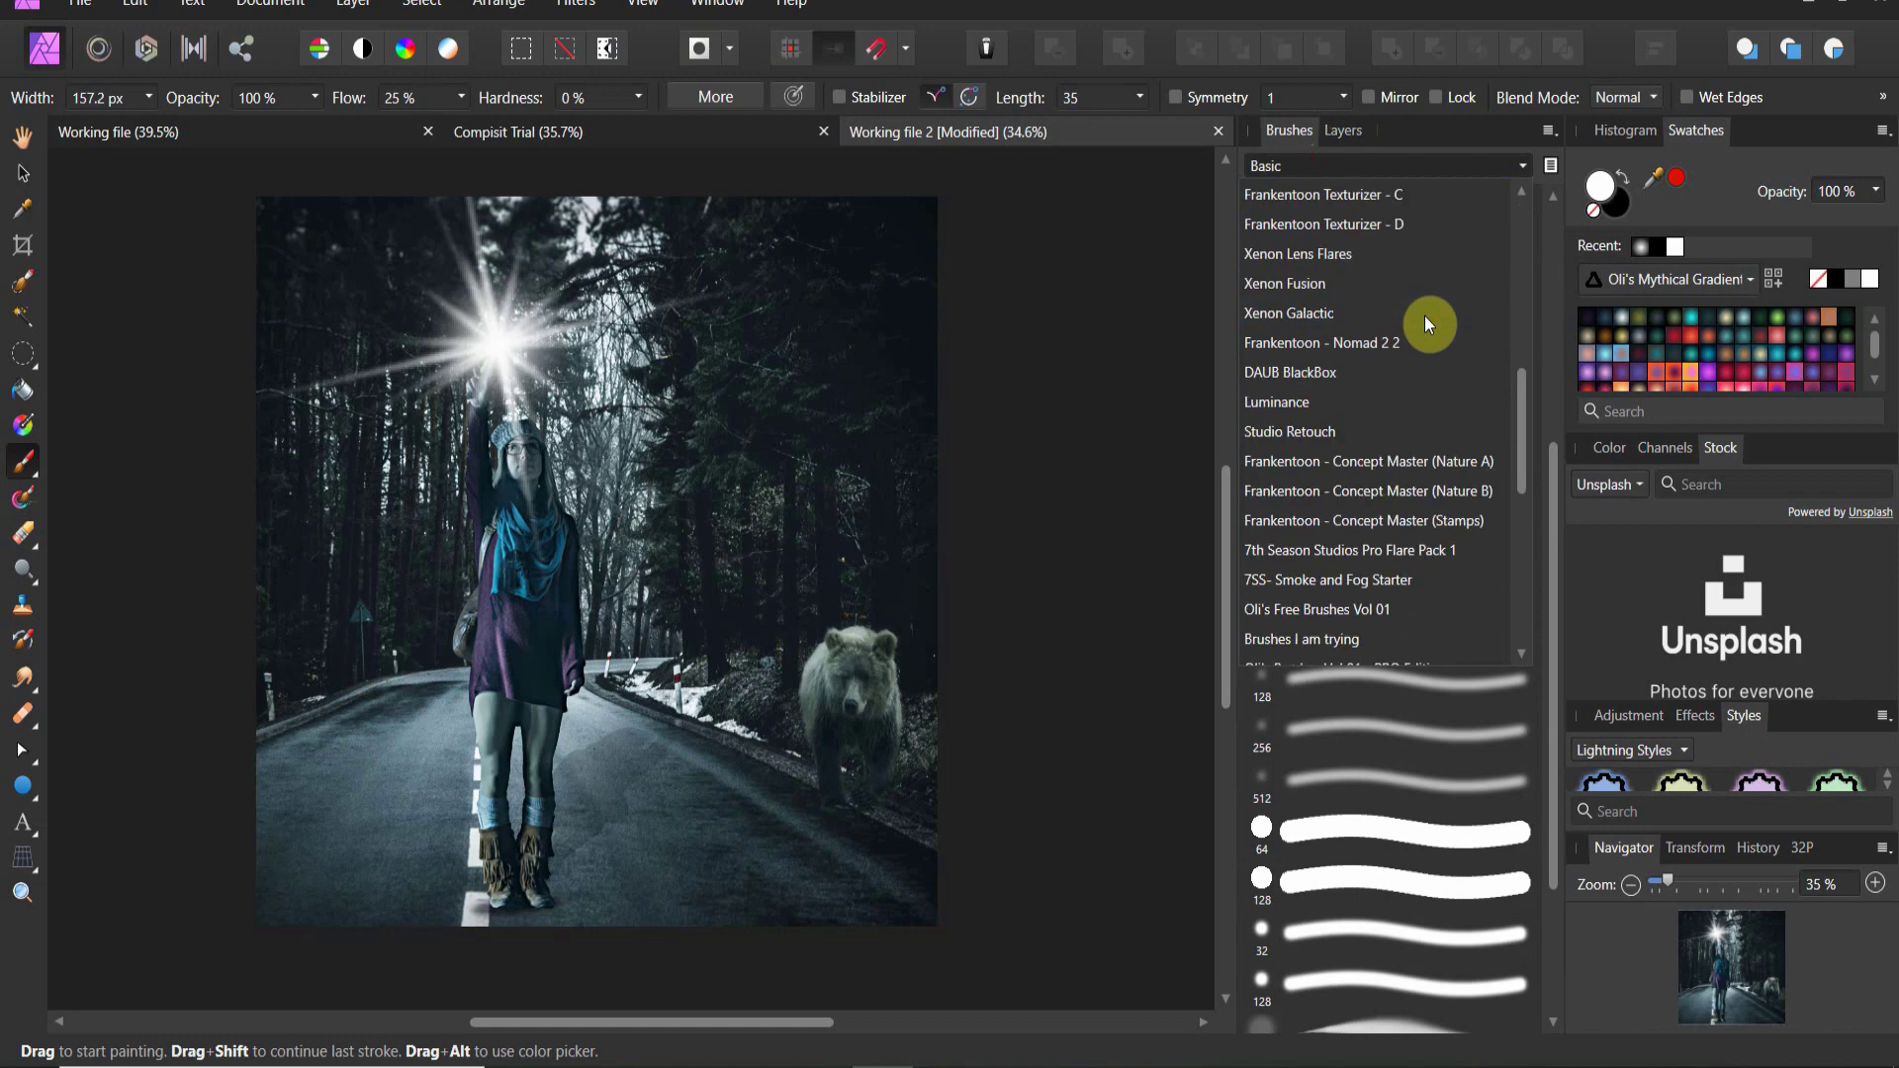
scroll(1425, 317, "down", 5)
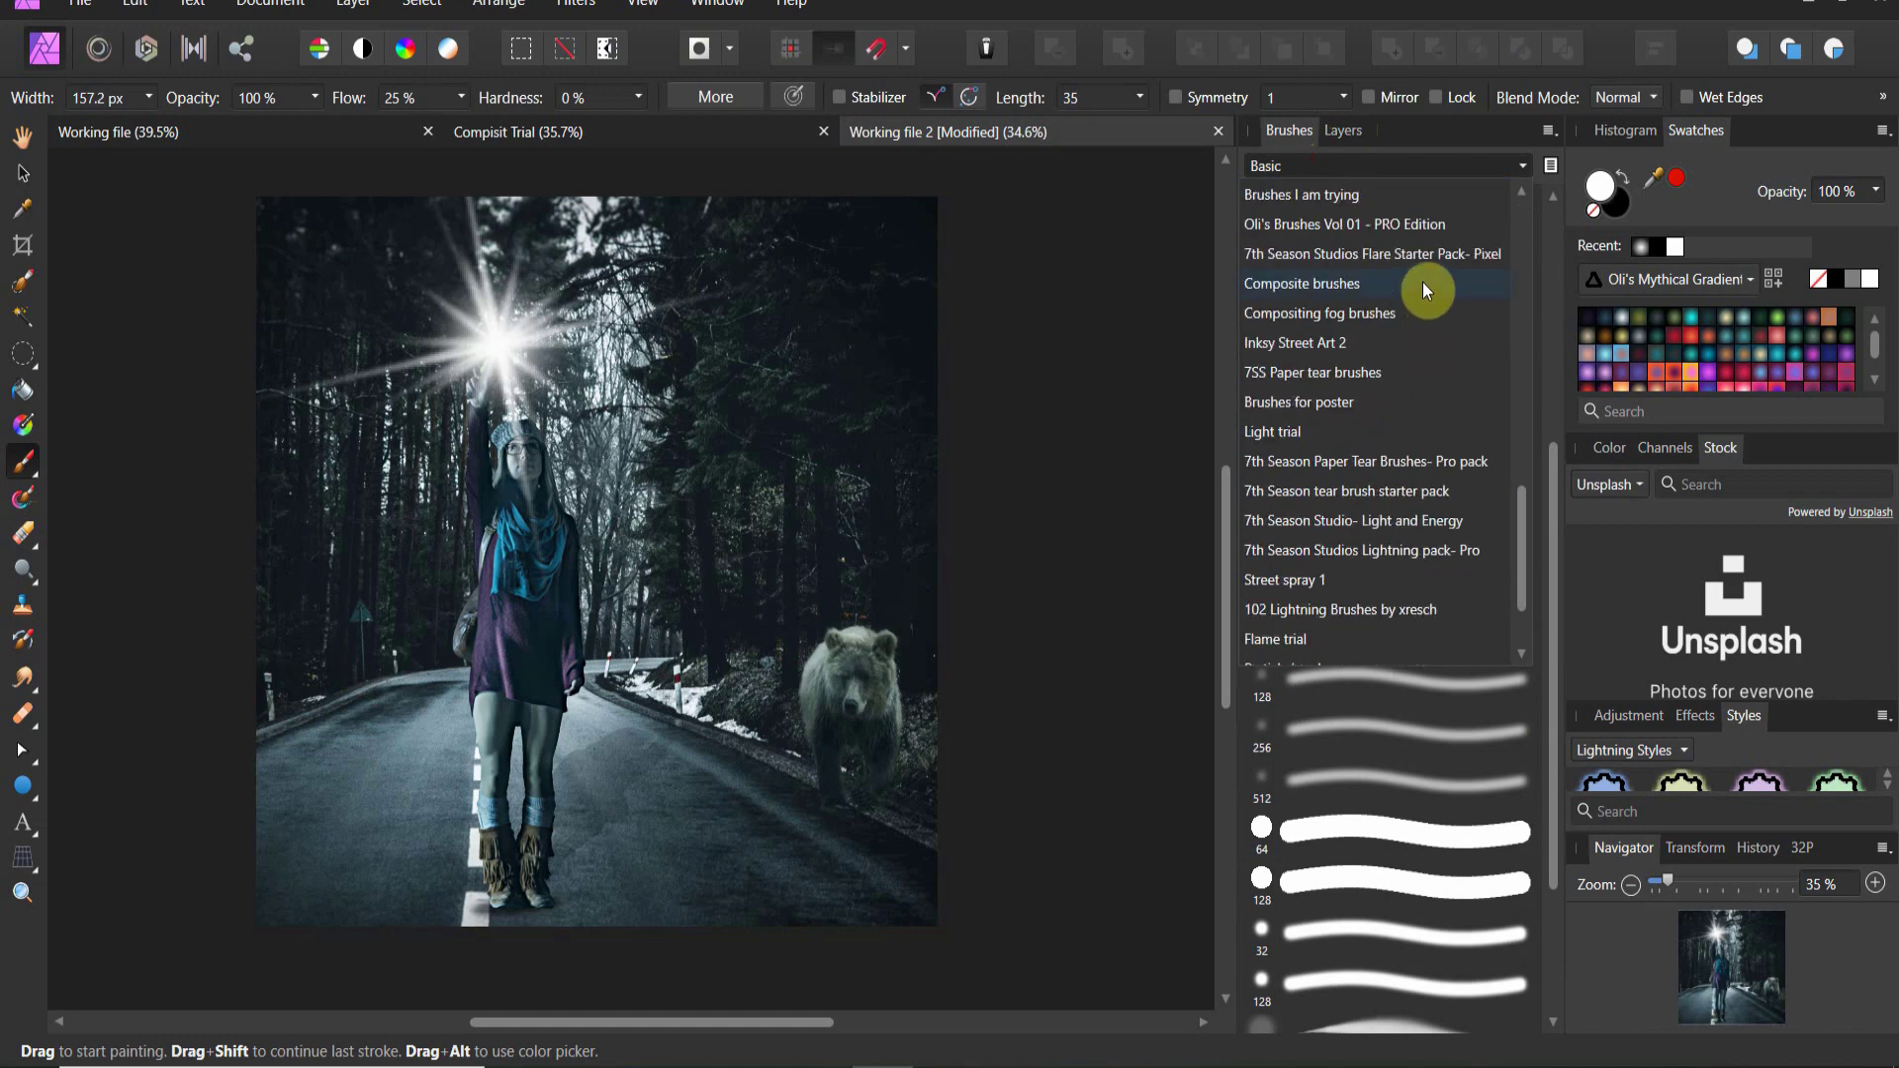
scroll(1412, 310, "up", 1)
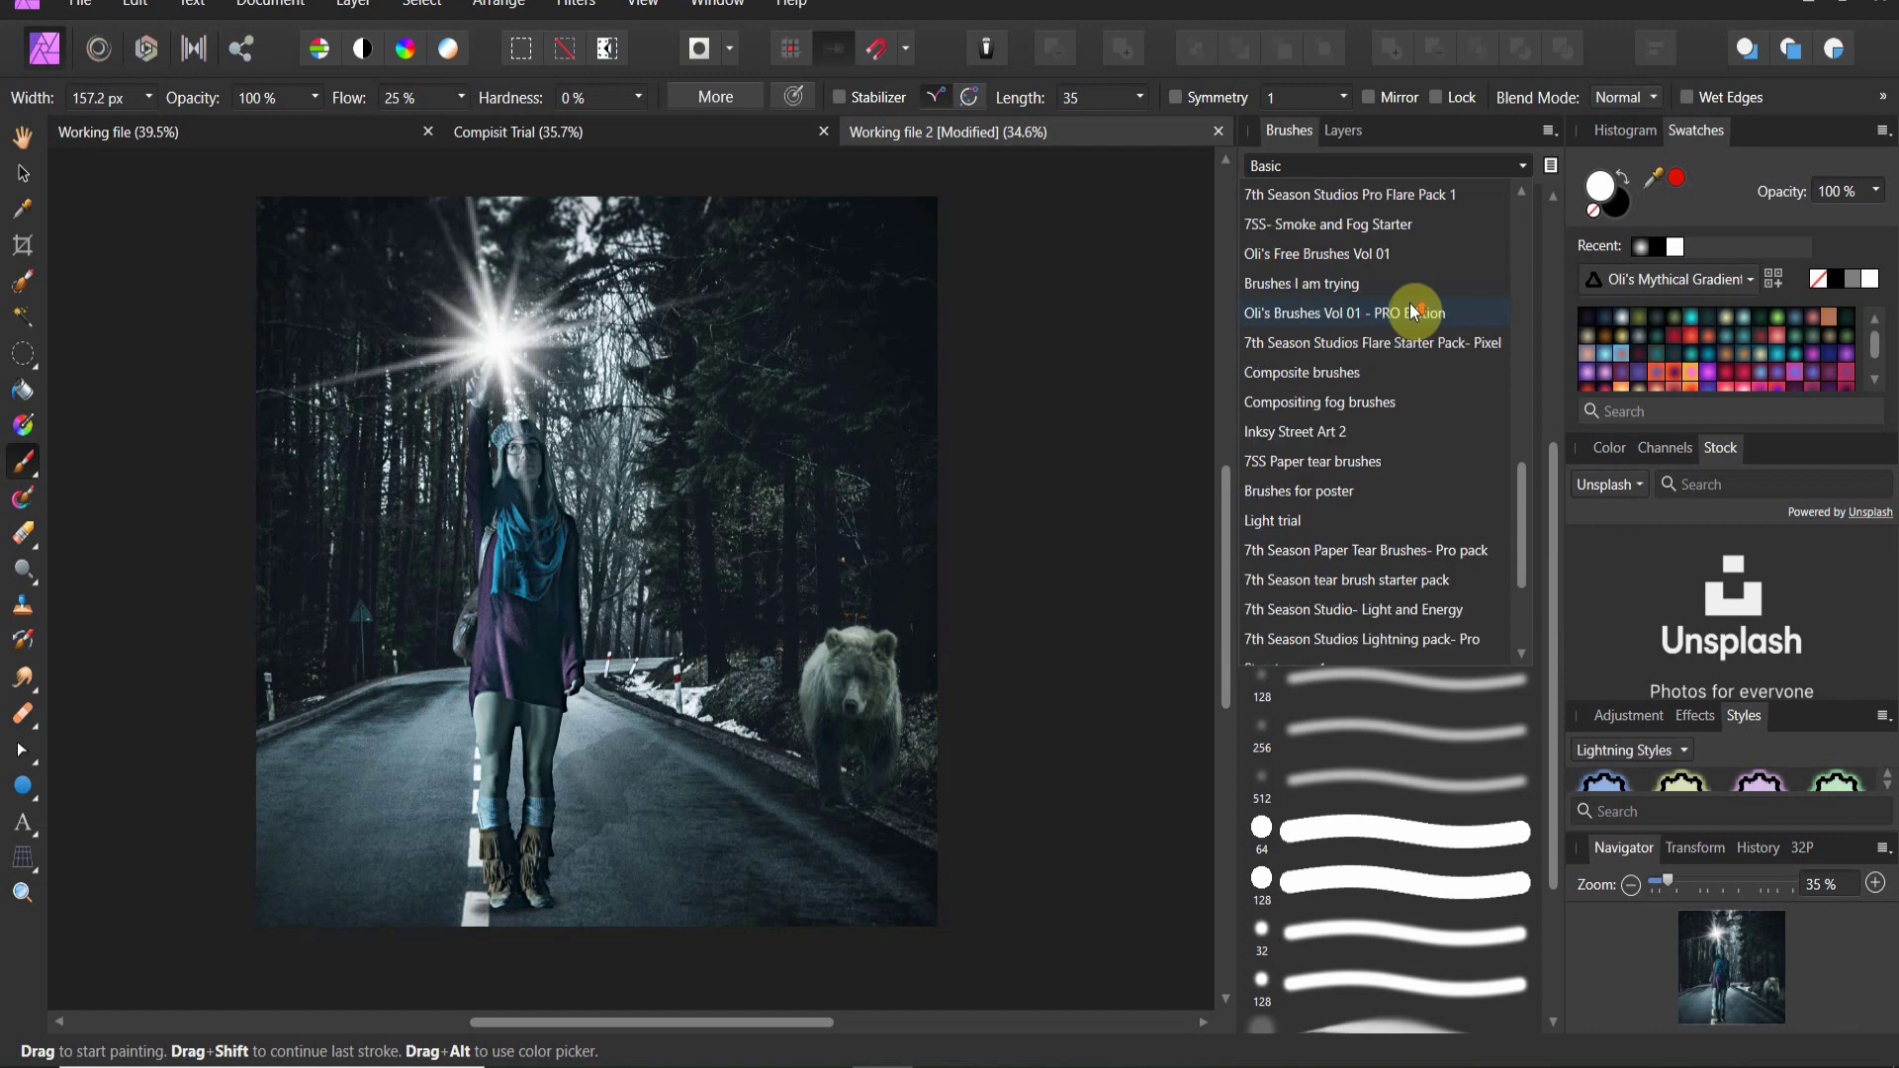
left_click(1399, 228)
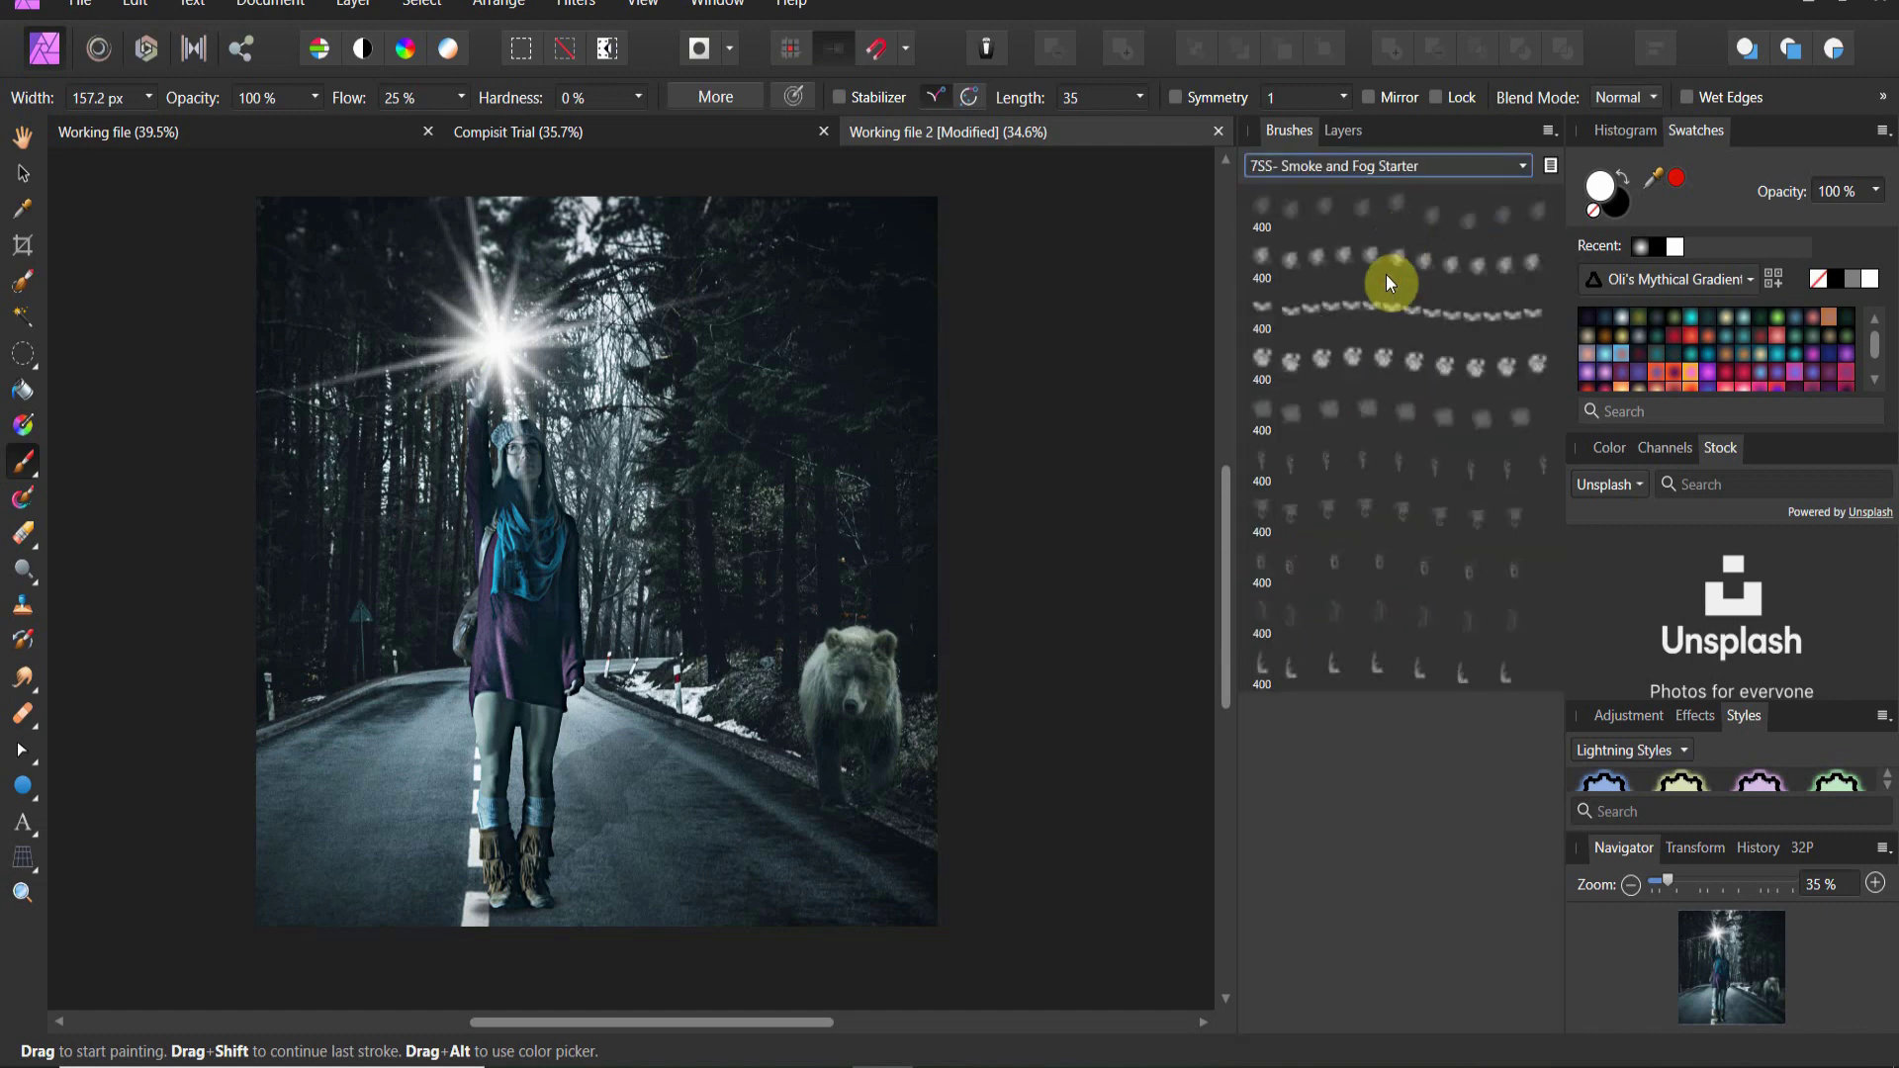
left_click(1380, 302)
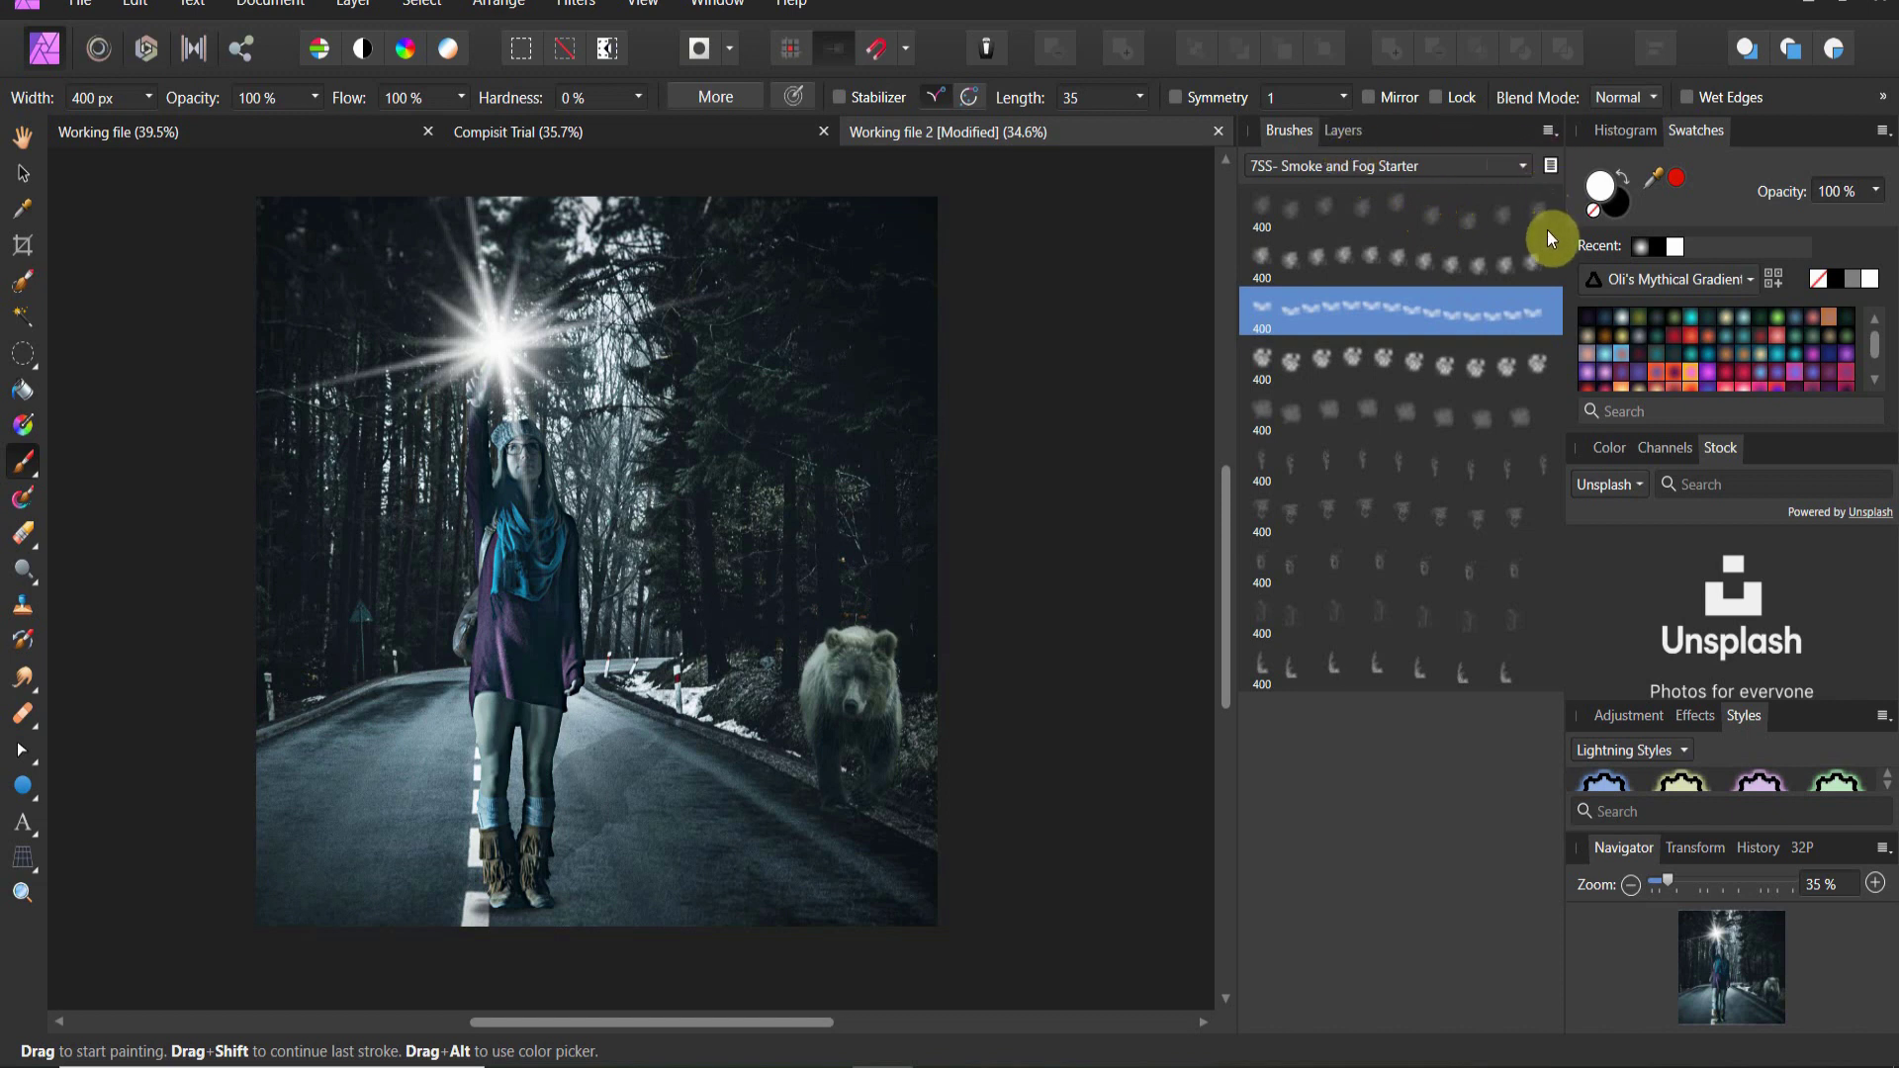
Step: Set the paint colour to a bright, saturated cyan on the colour wheel
left_click(1609, 447)
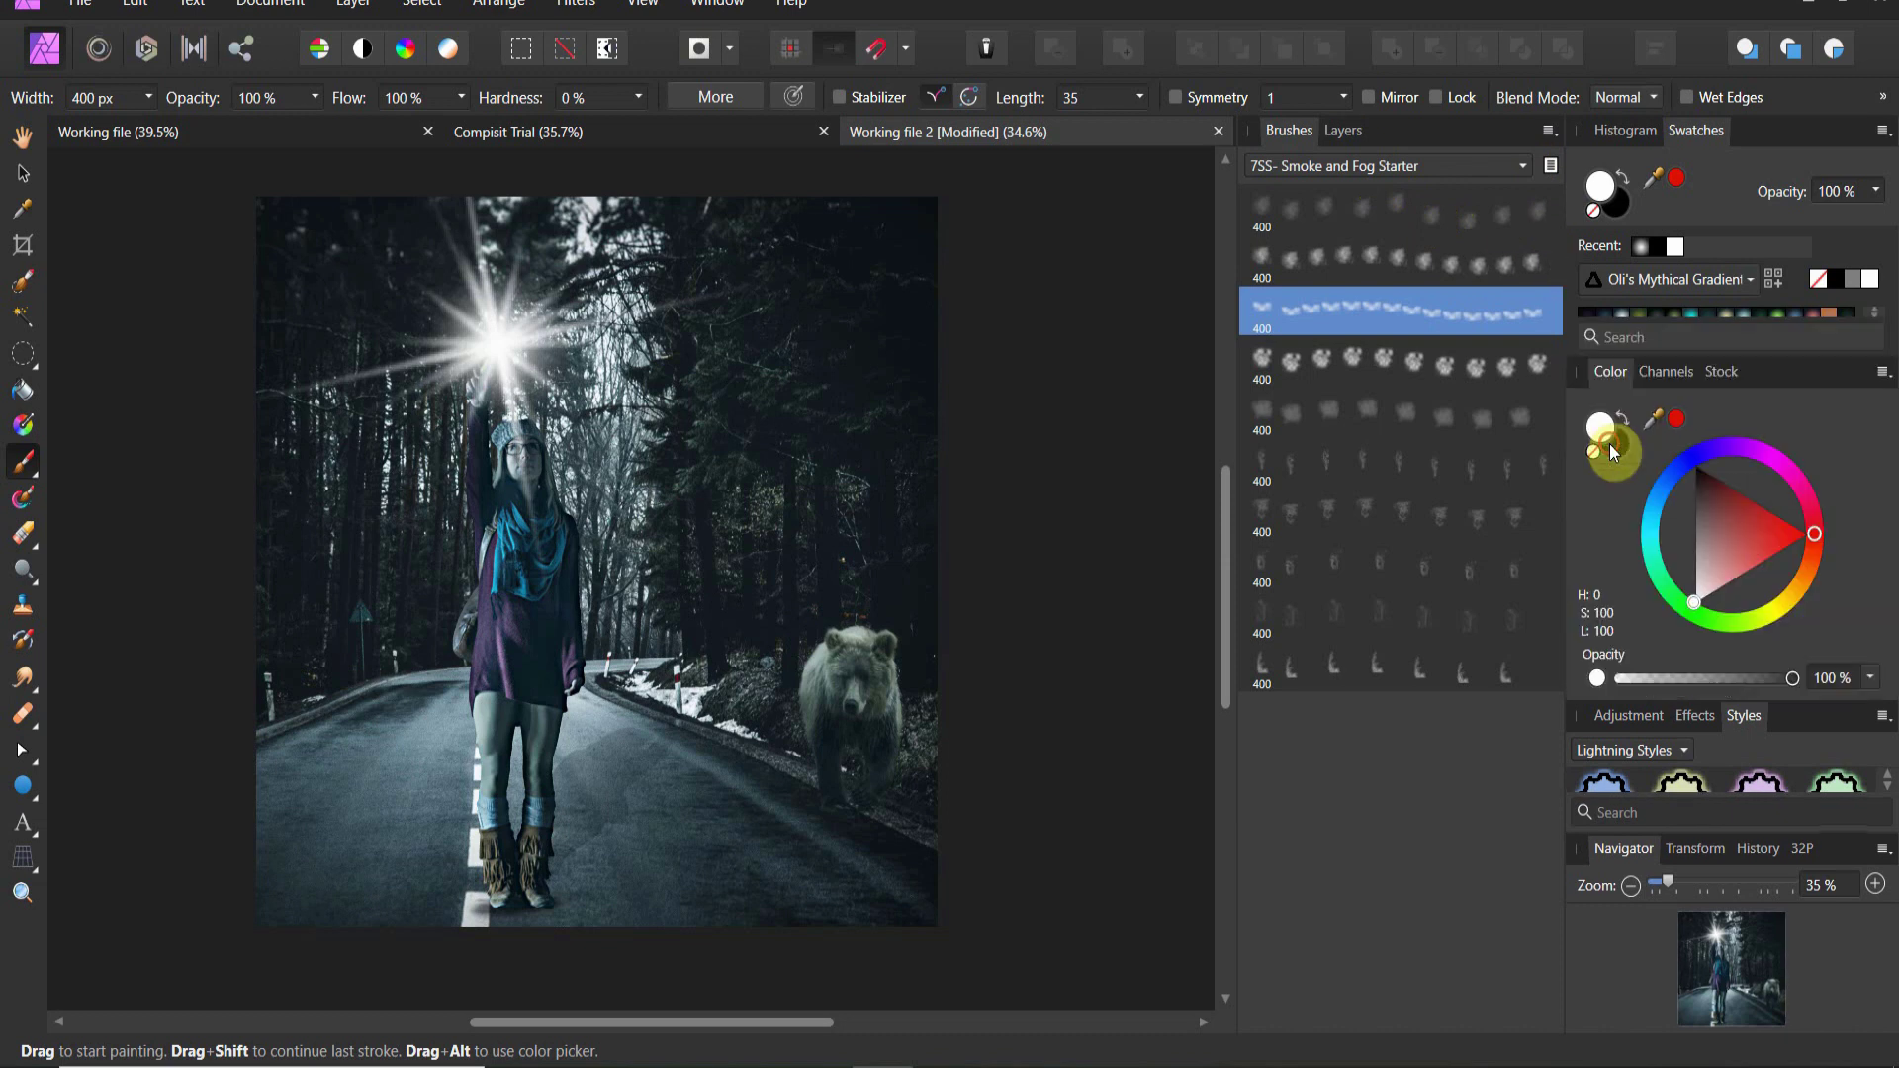
left_click_drag(1681, 539, 1735, 586)
left_click(1654, 525)
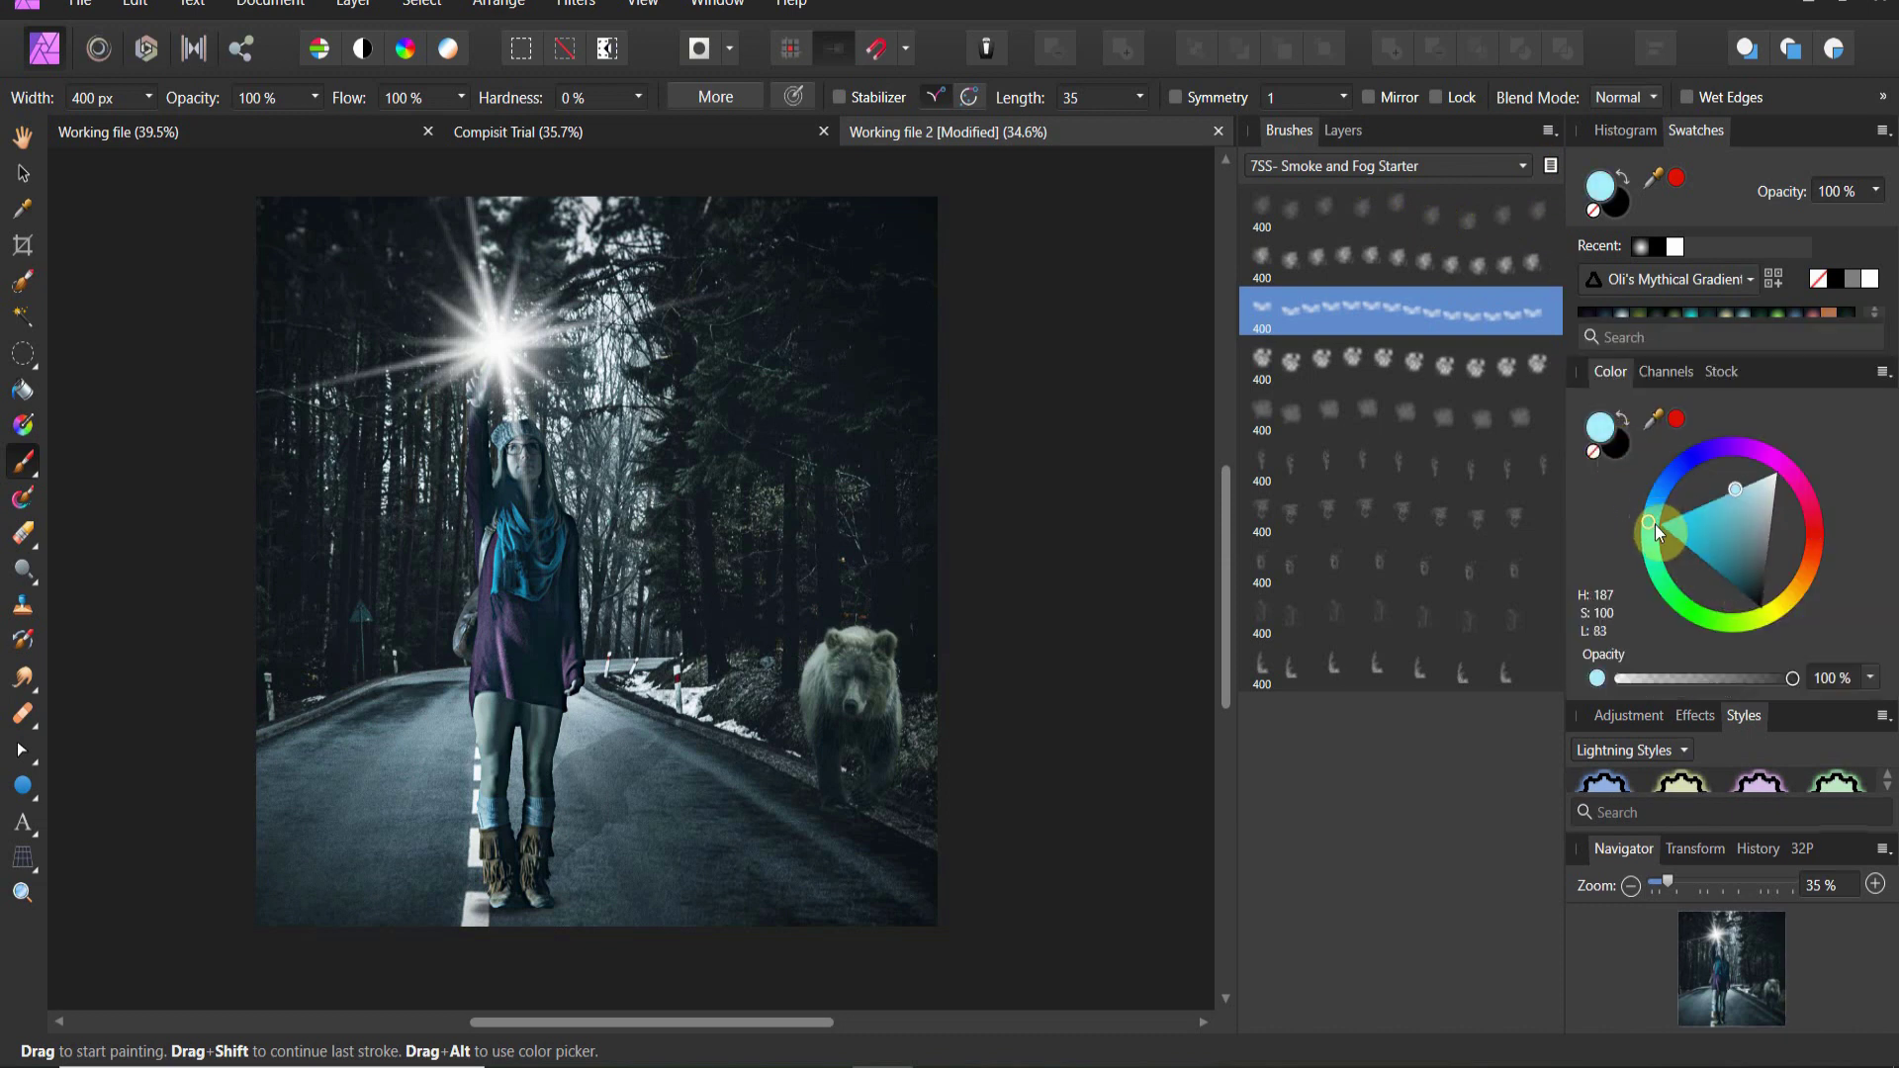
left_click(1718, 529)
left_click_drag(1717, 524, 1736, 481)
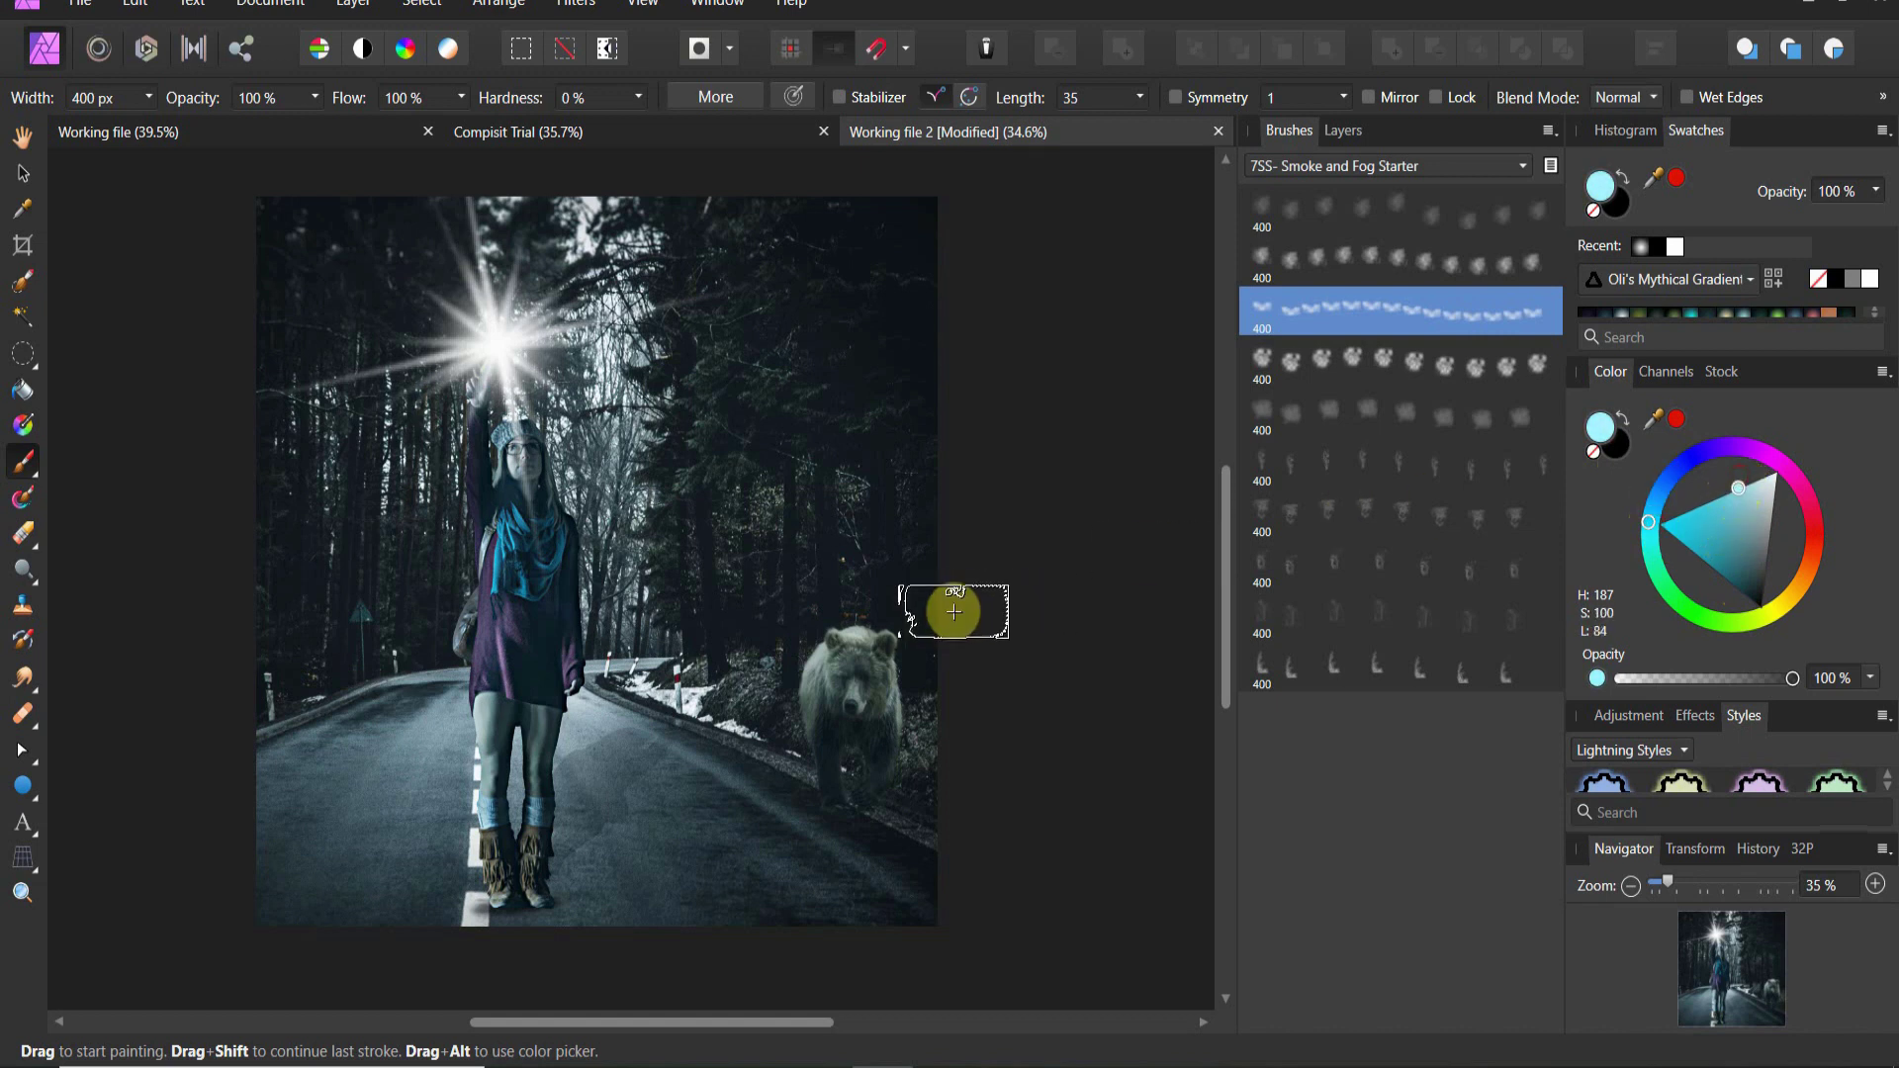
Step: Enlarge the brush to about 3255 px and paint broad fog strokes across the canvas
left_click_drag(618, 636, 596, 688)
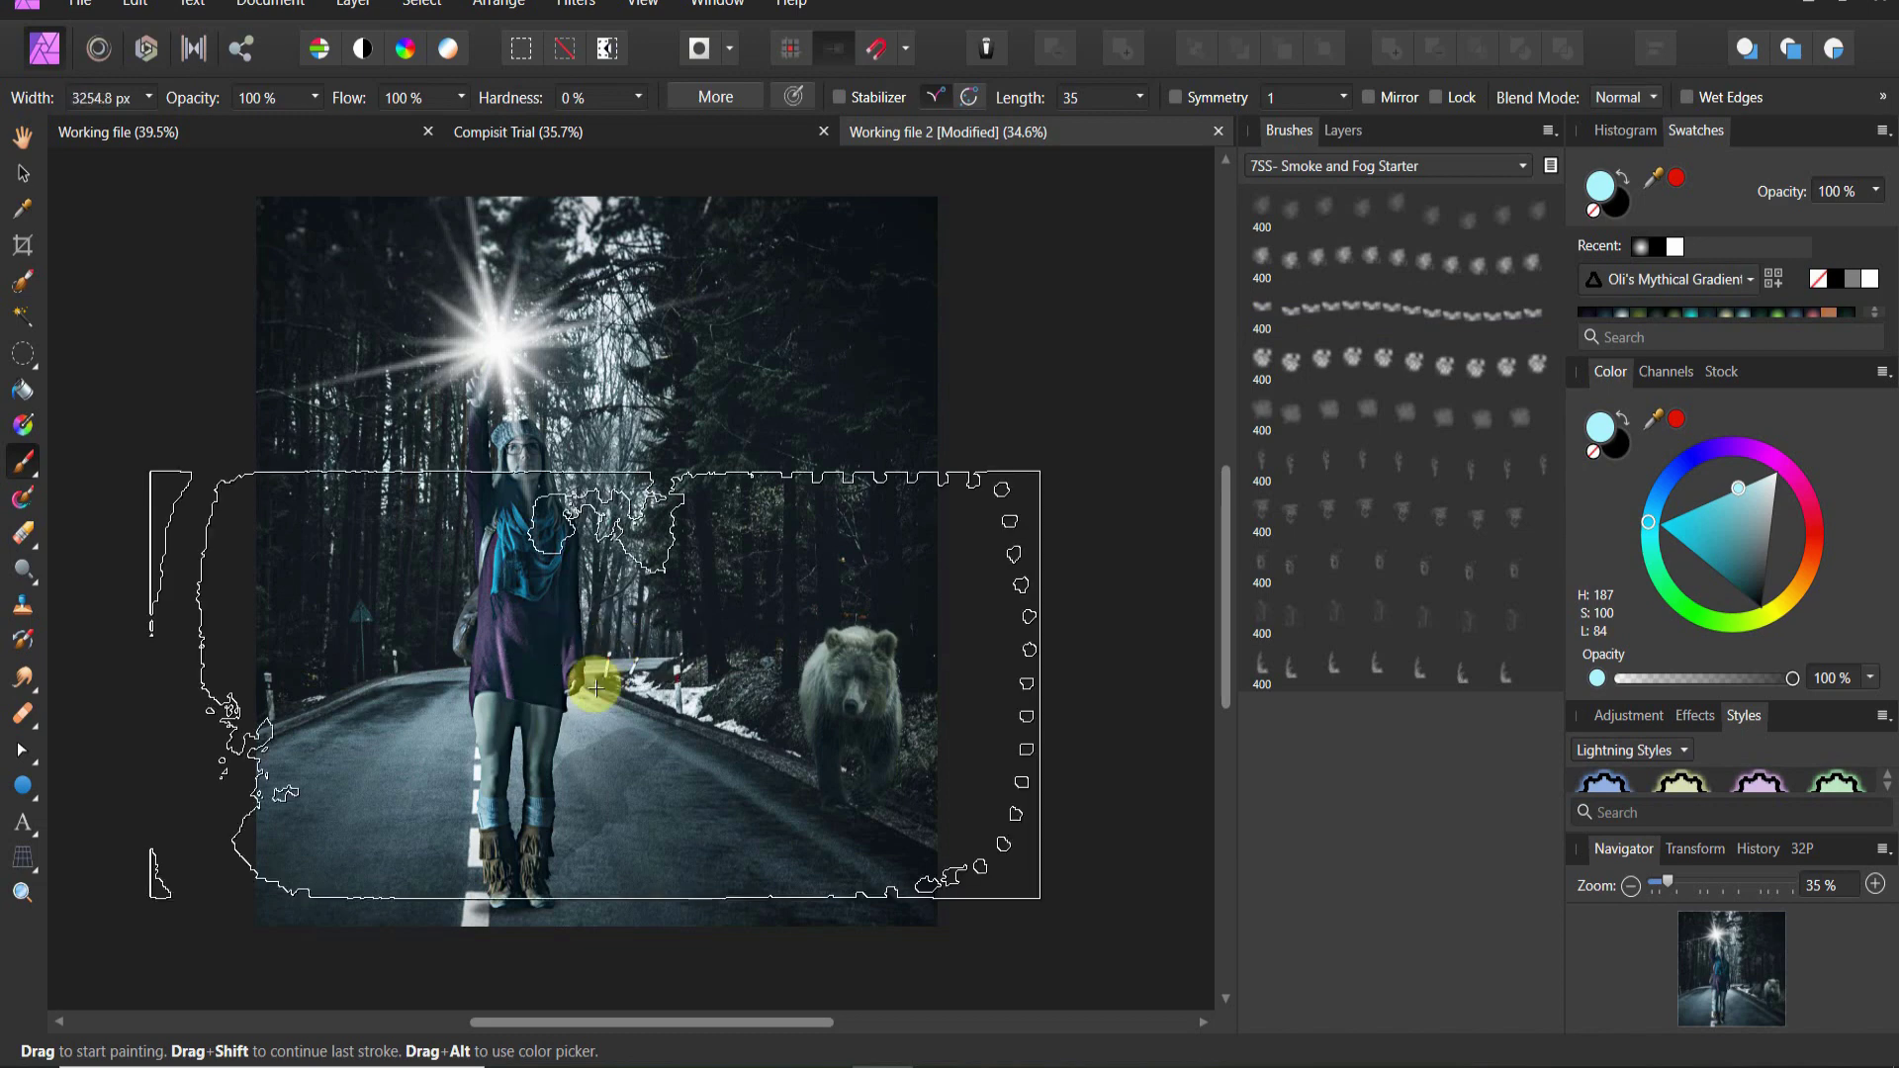
left_click_drag(539, 711, 564, 676)
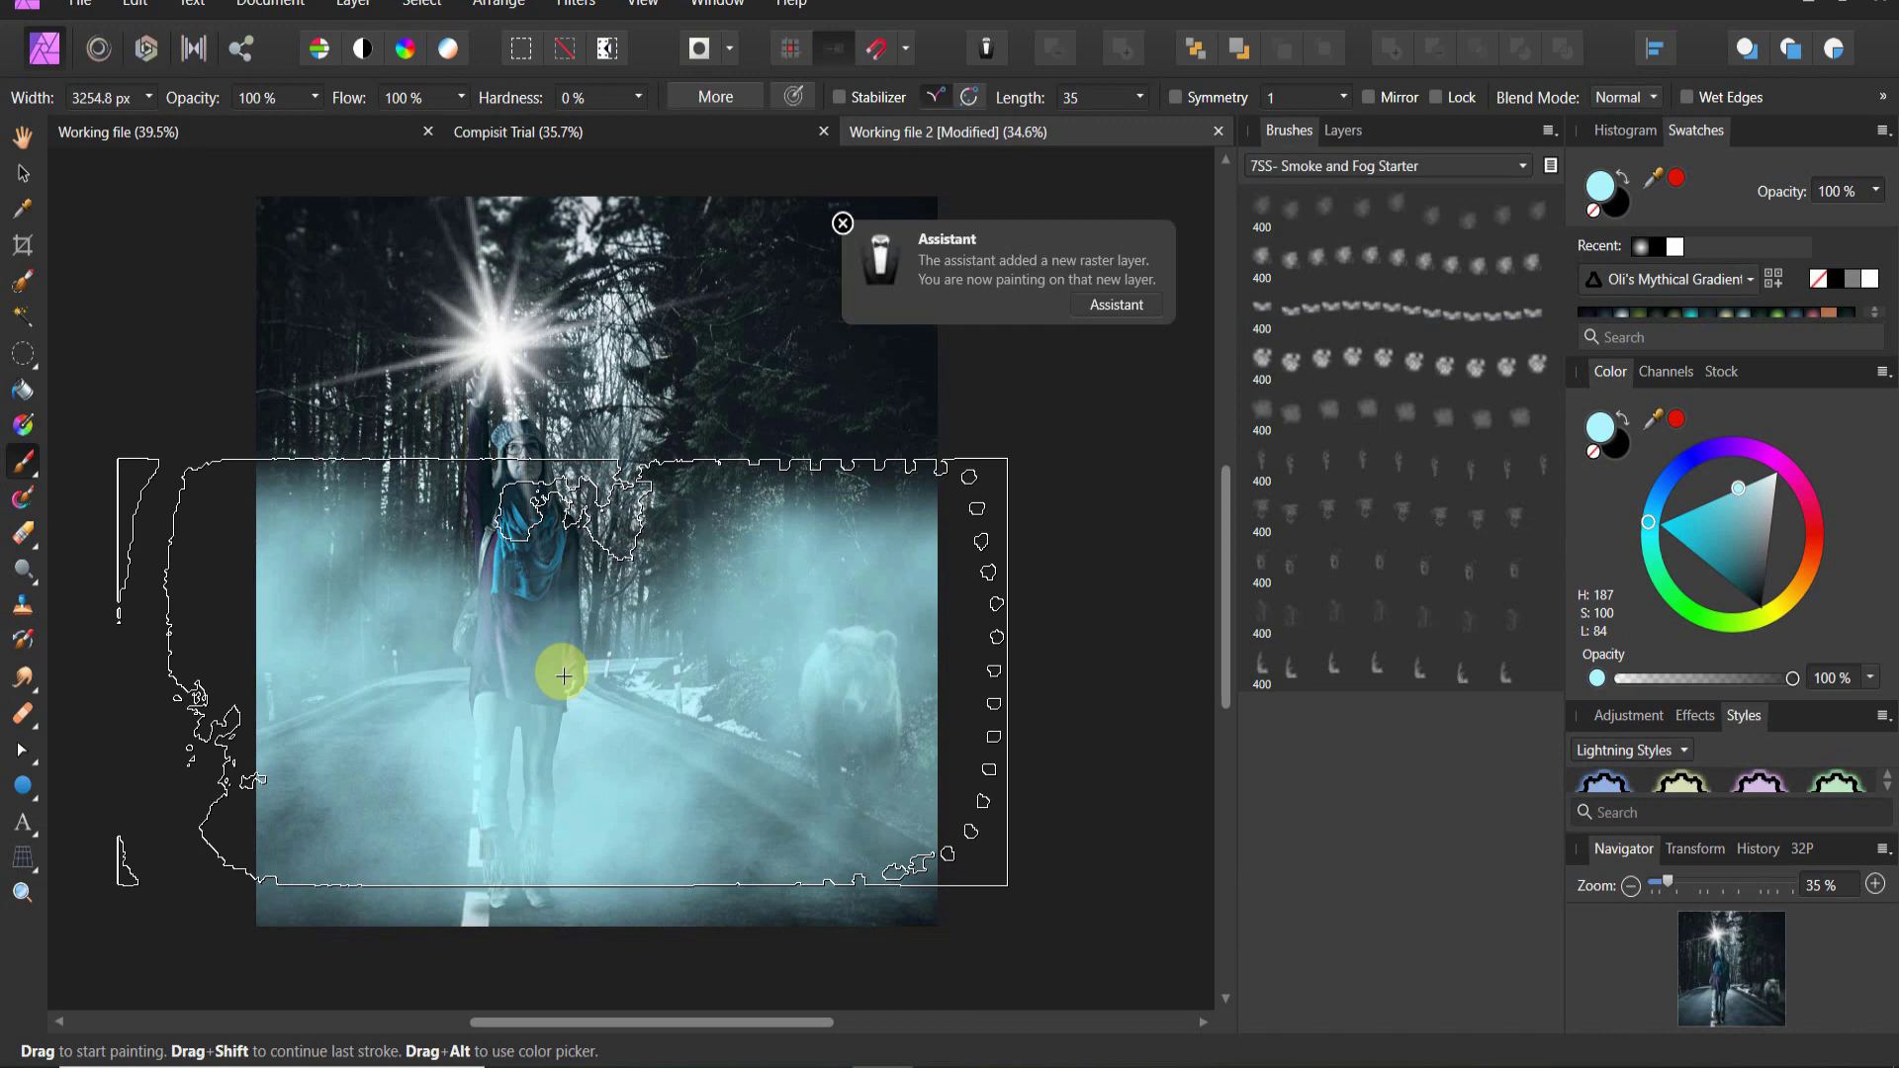
left_click_drag(564, 676, 676, 591)
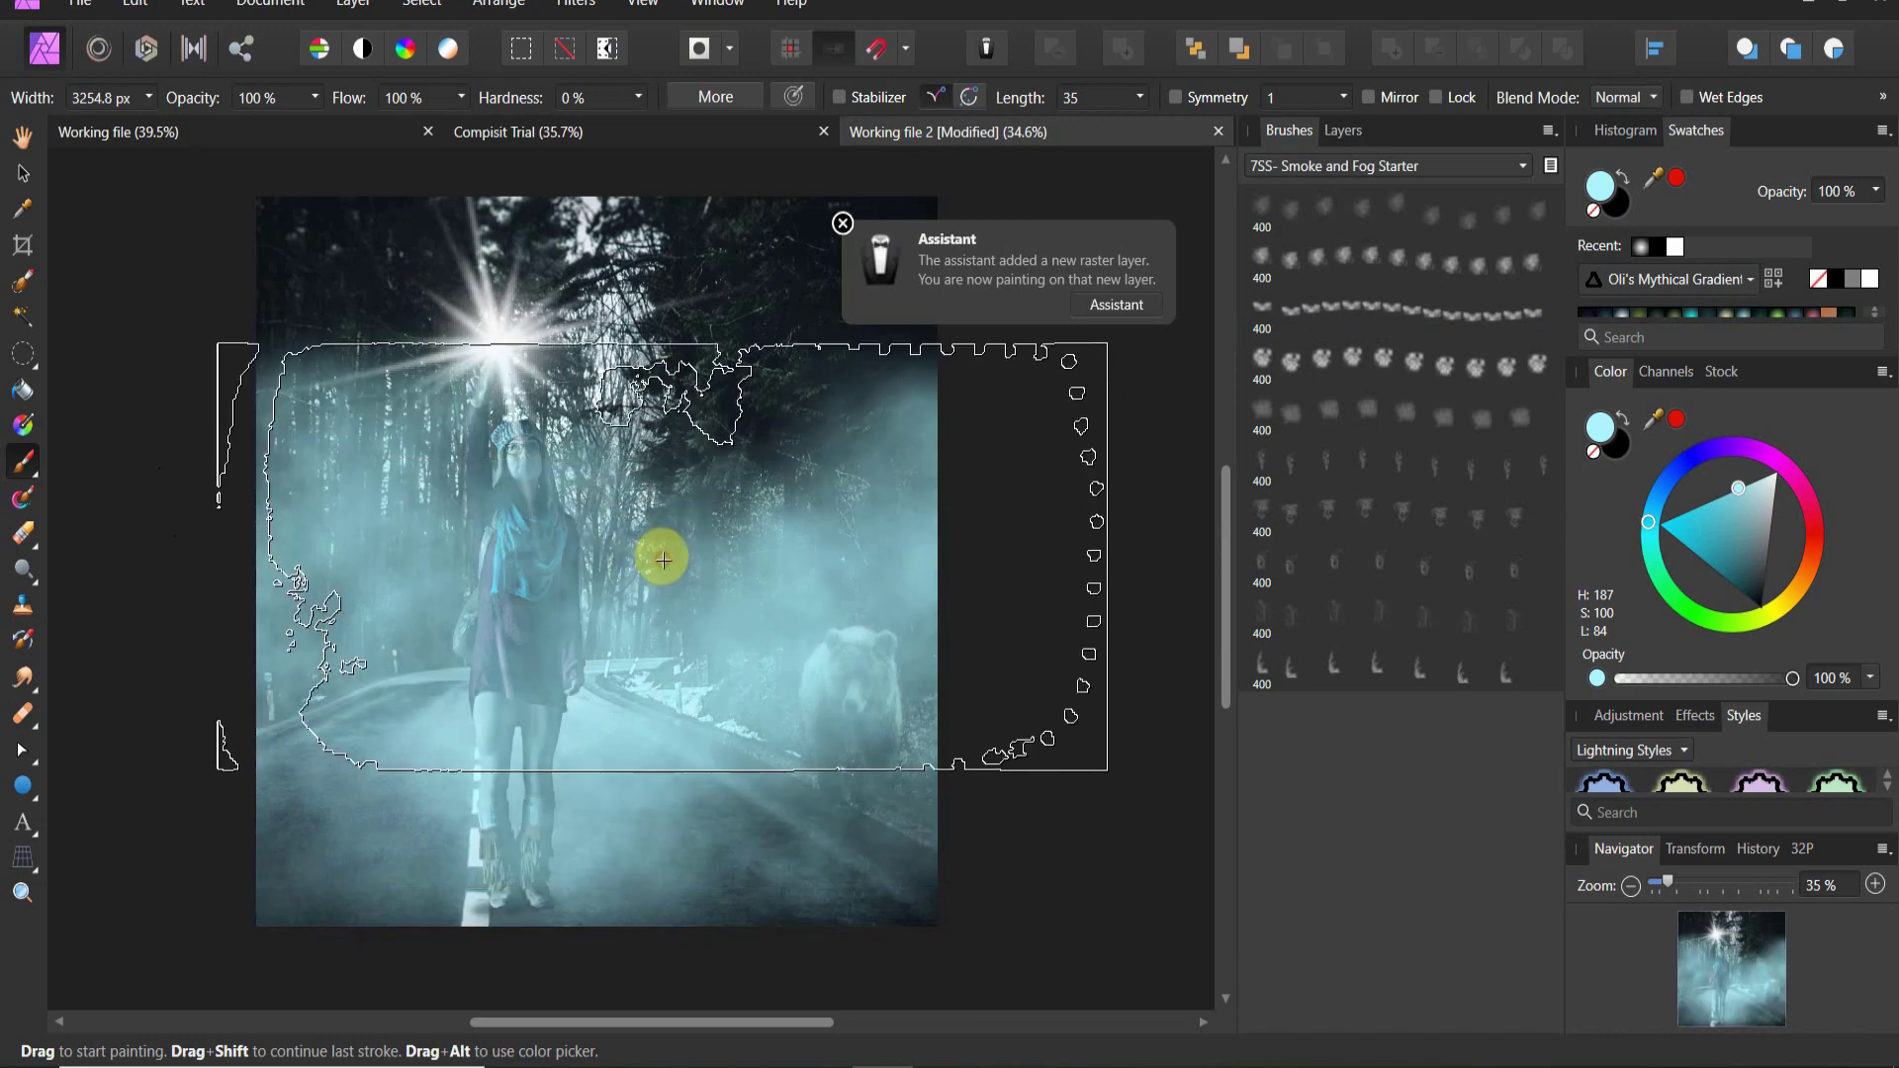
mouse_move(666, 551)
left_mouse_down()
mouse_move(1145, 954)
mouse_move(1146, 985)
mouse_move(20, 177)
left_mouse_up()
Step: Move the painted fog layer below Vignette and delete the empty Background fog layer
left_click(20, 174)
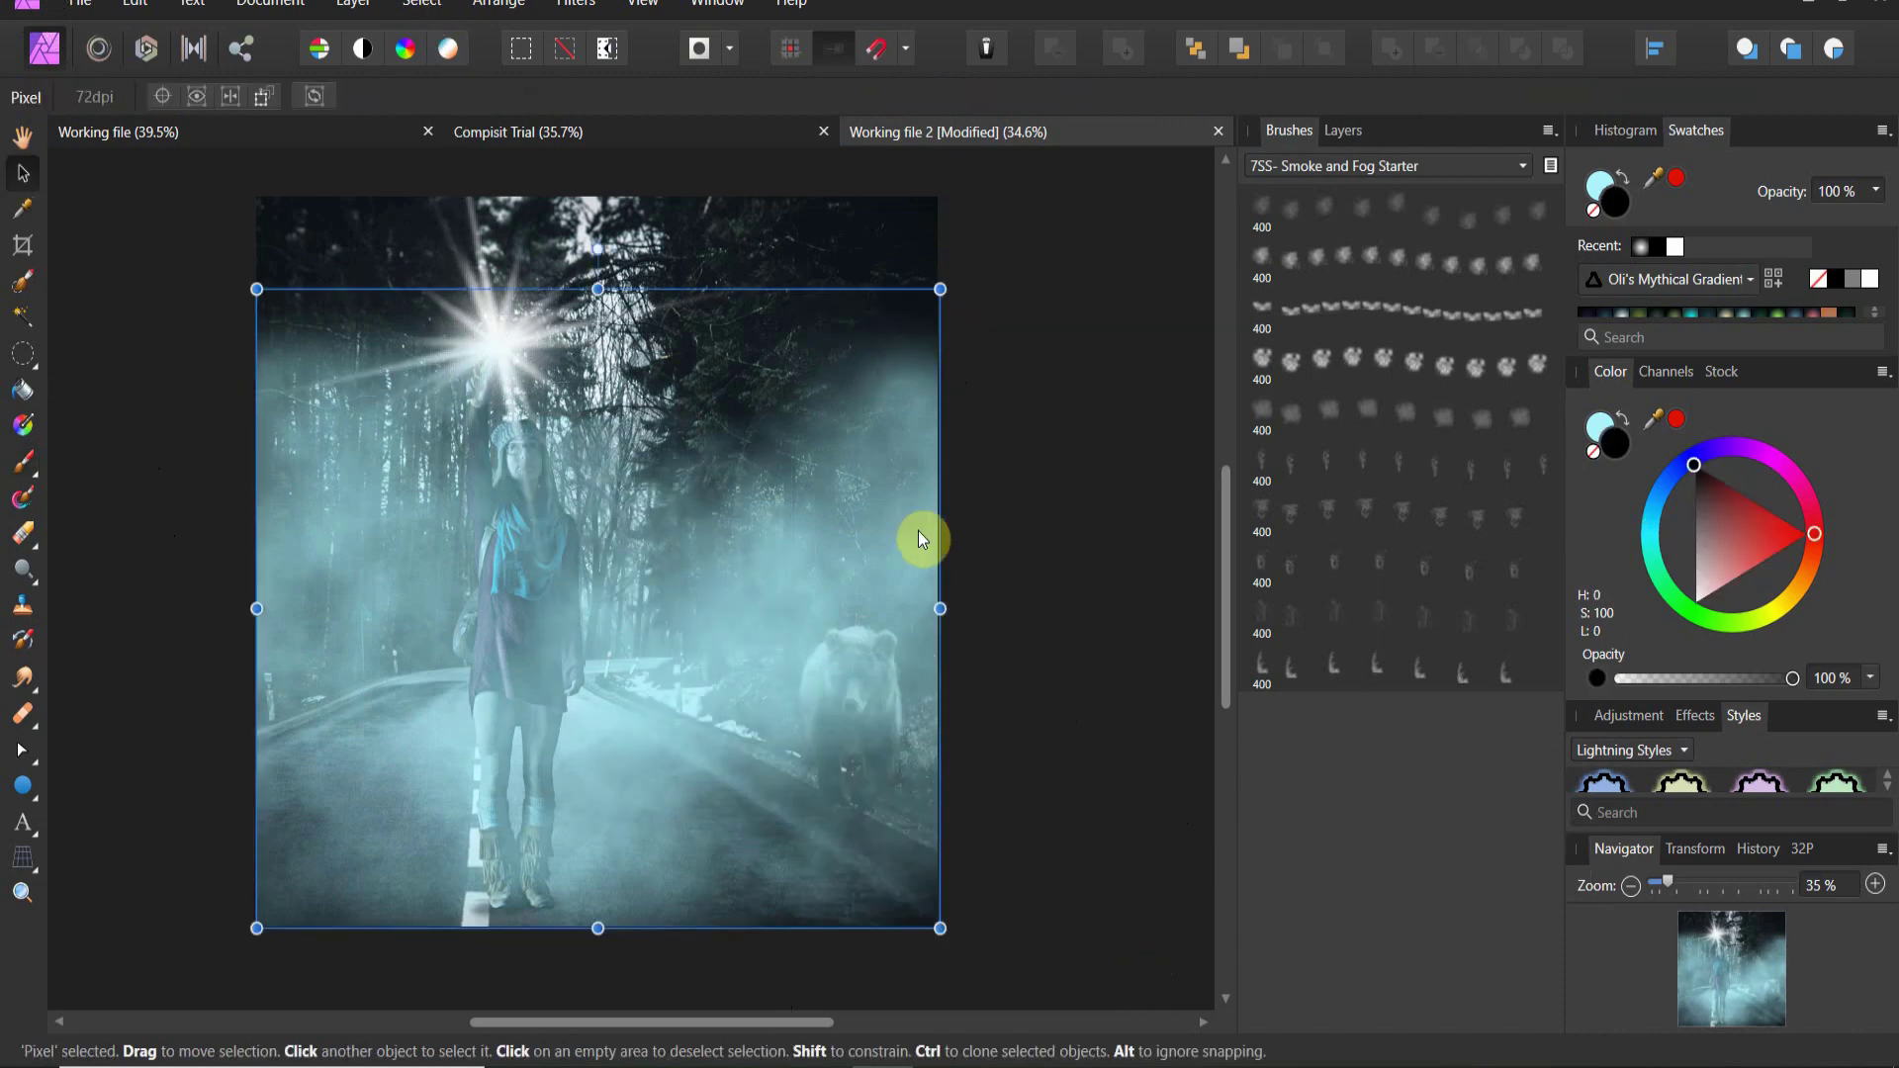
left_click(1346, 130)
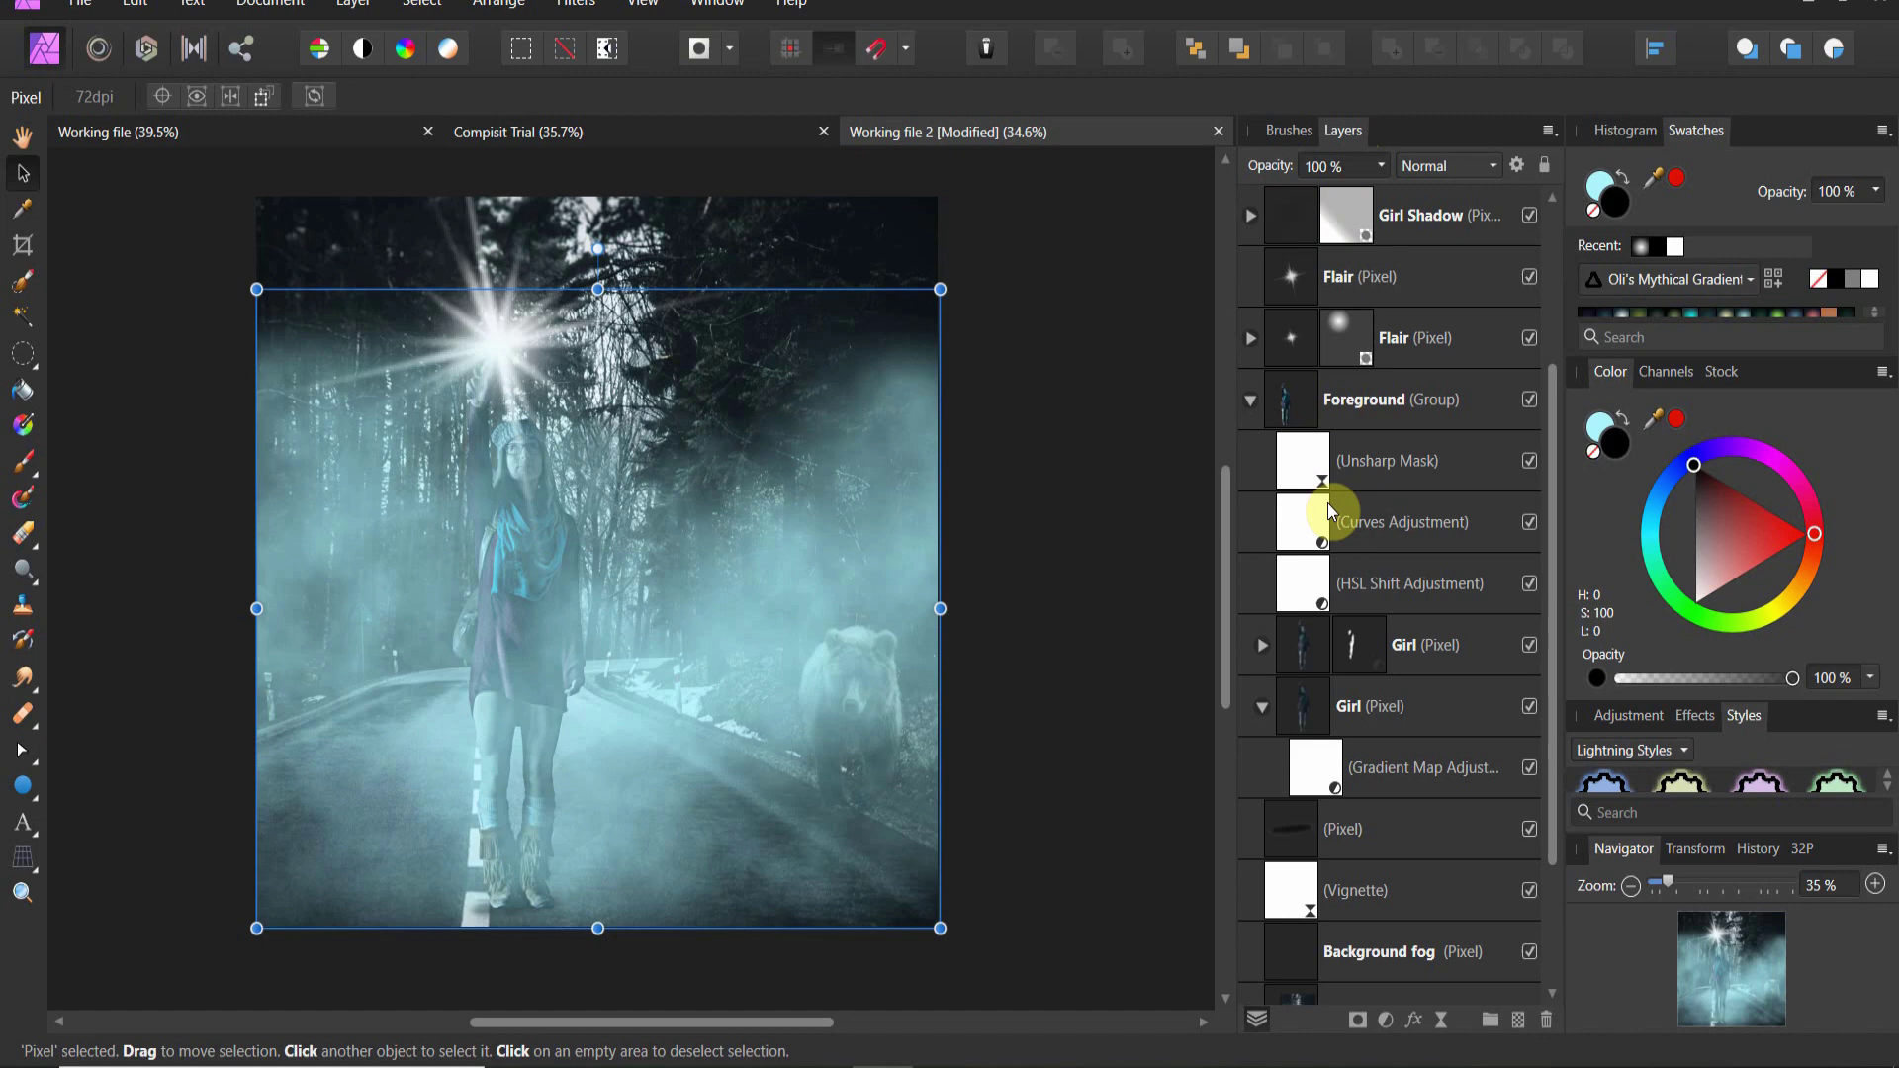
scroll(1327, 584, "down", 3)
scroll(1327, 585, "up", 7)
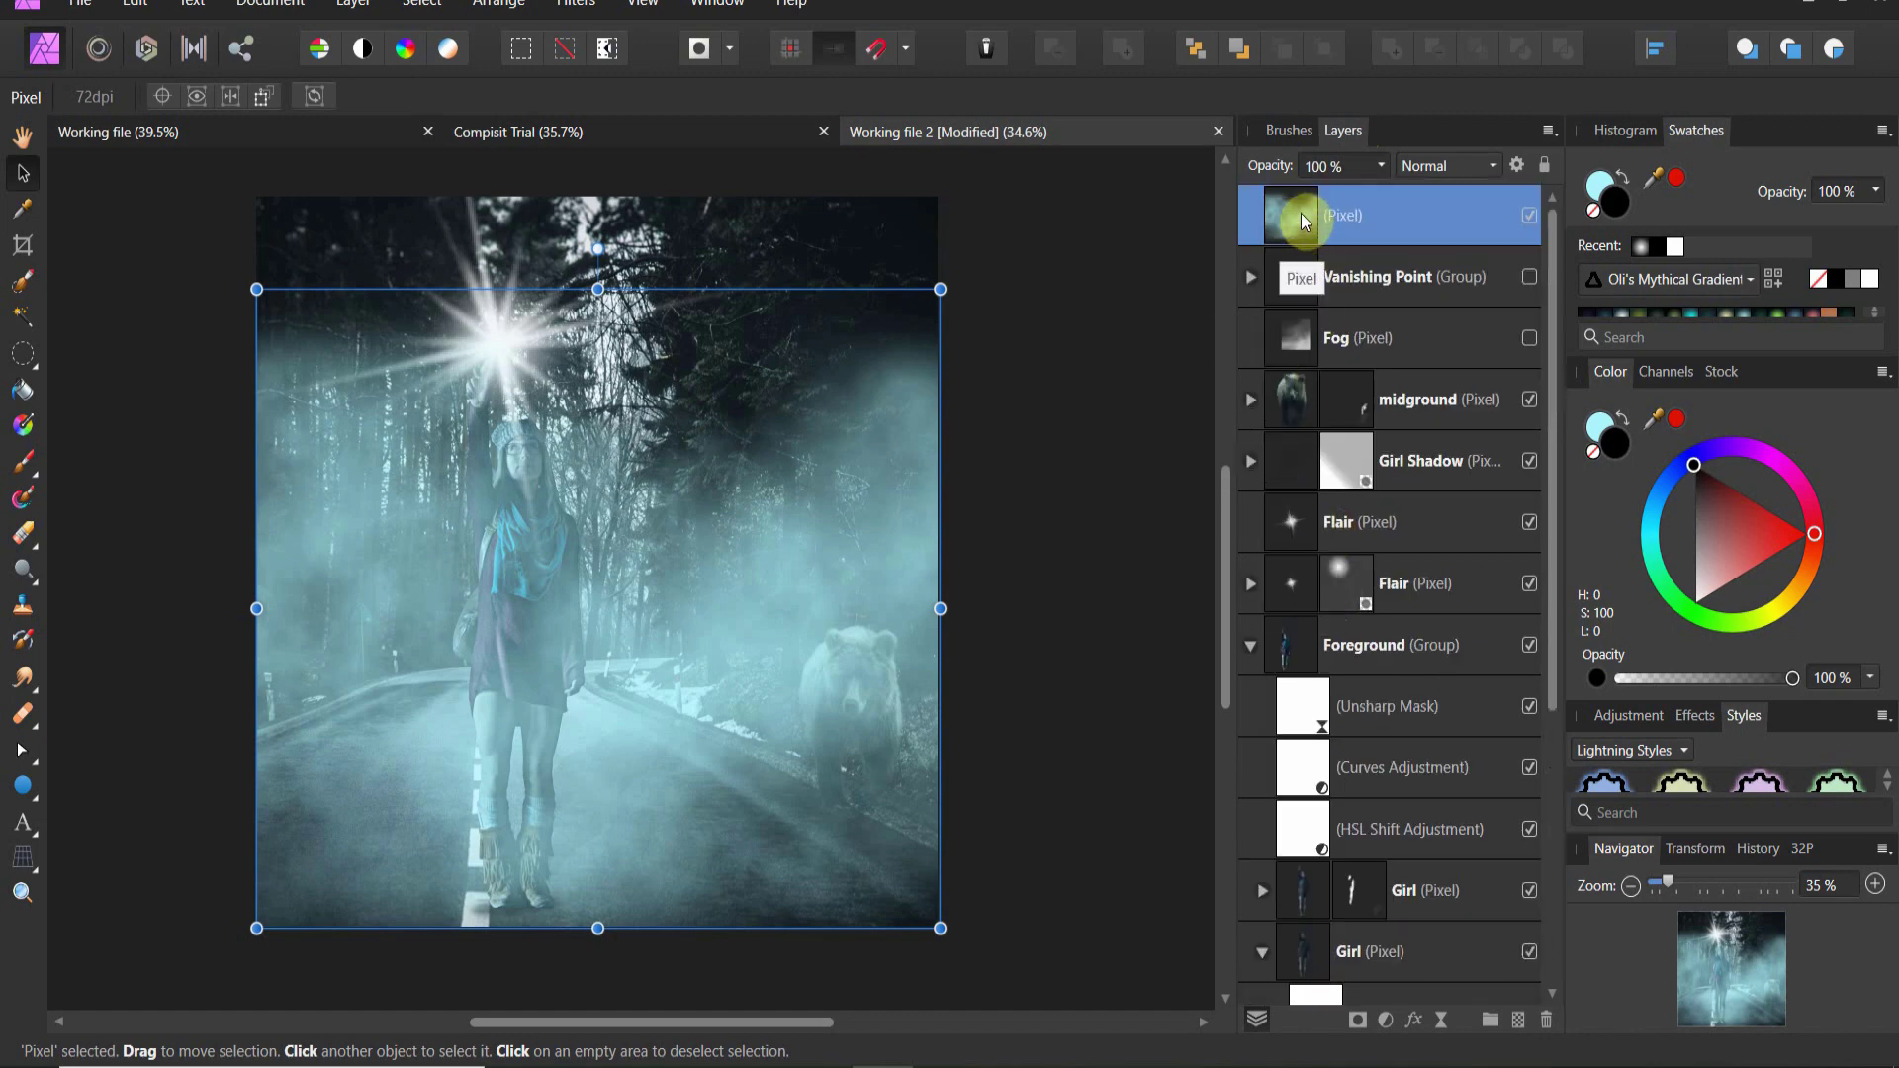
left_click_drag(1310, 243, 1298, 859)
left_click(1300, 910)
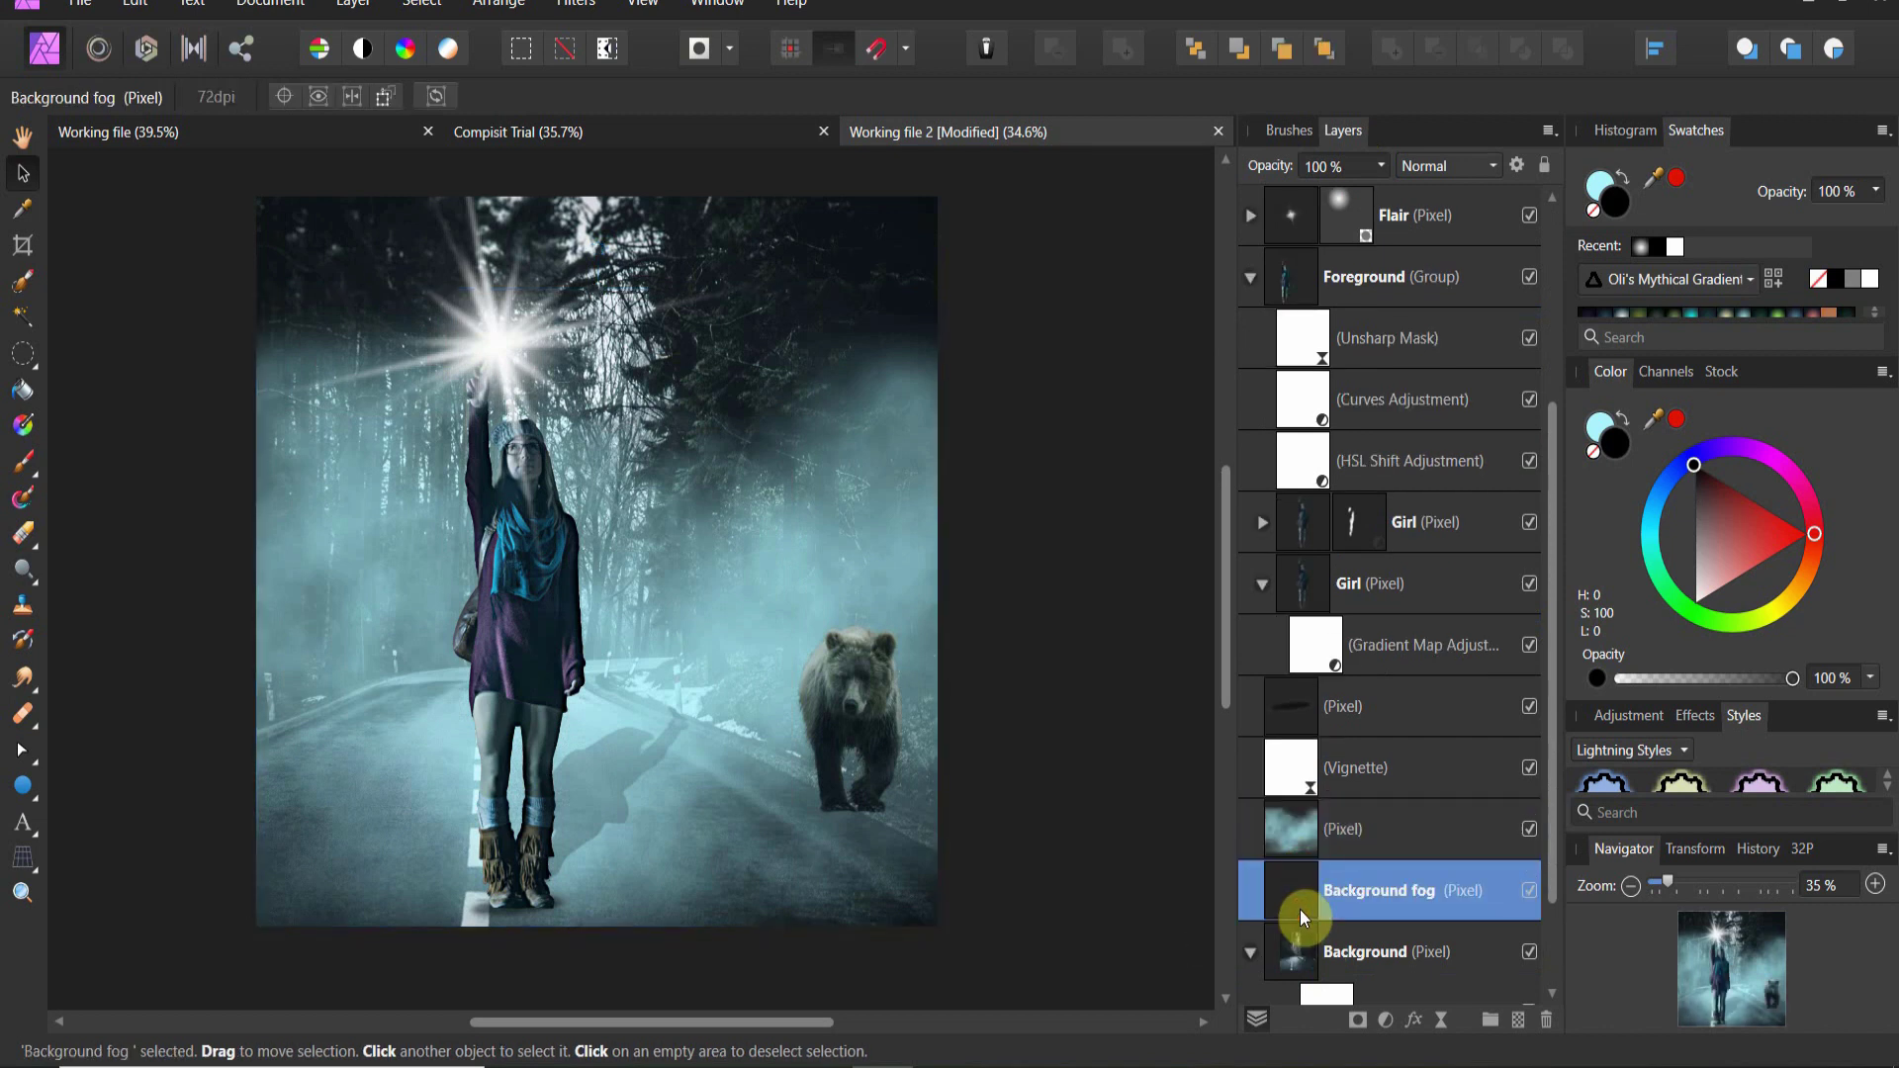
key("Delete")
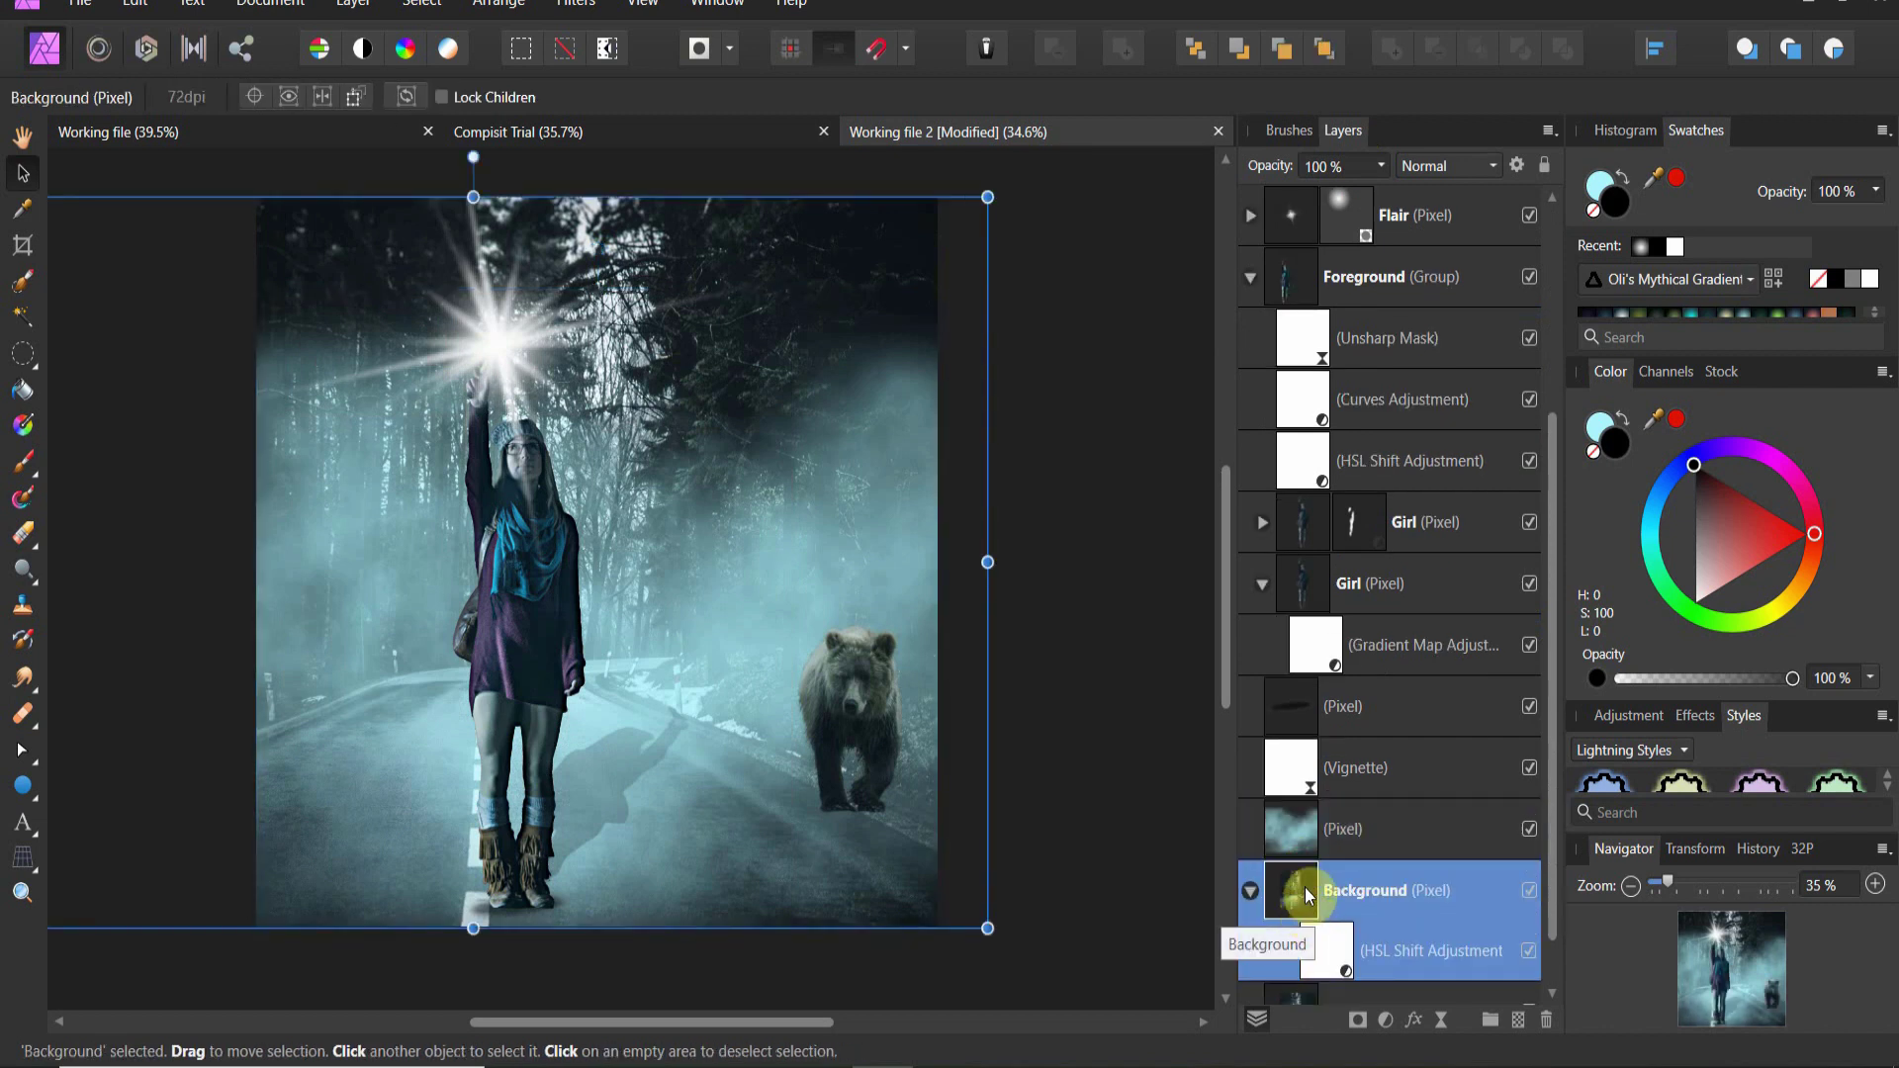
left_click(1298, 845)
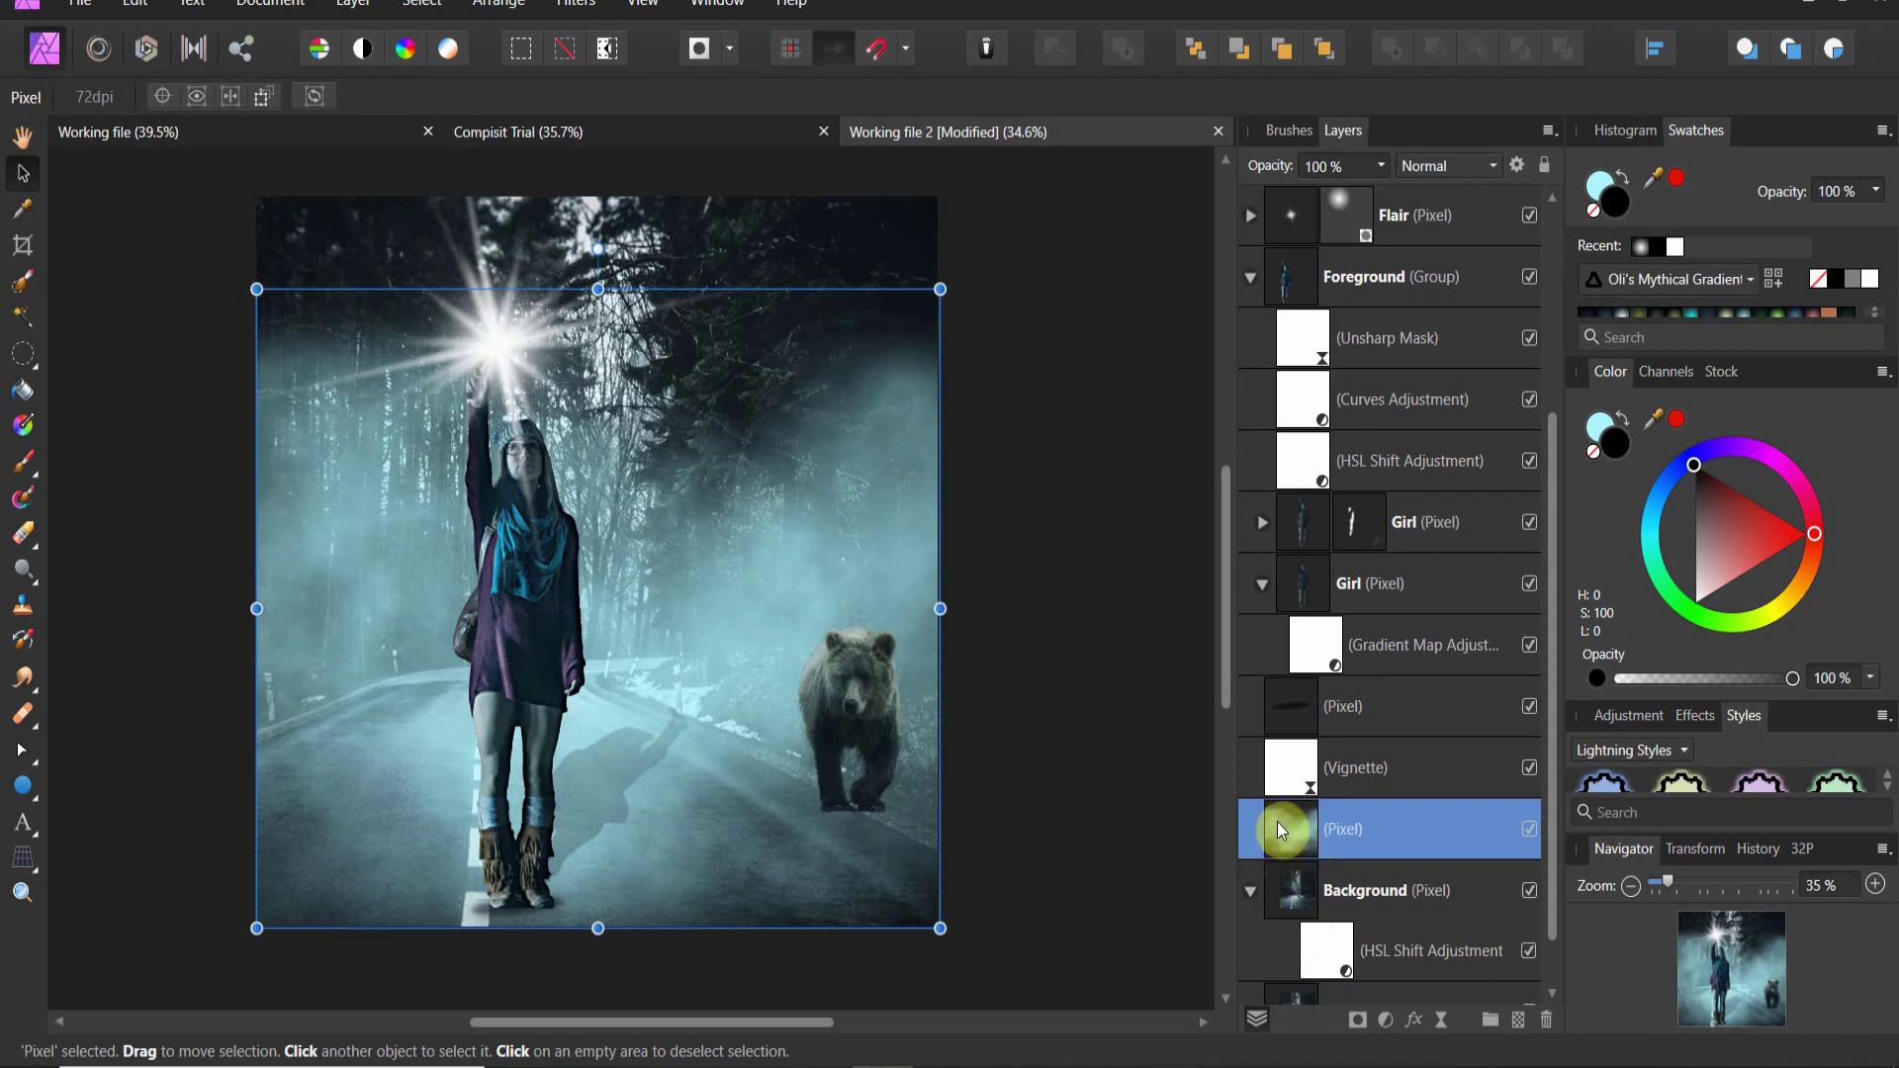
Step: Add an HSL Shift adjustment with a 21.3° hue shift and 0% saturation shift
left_click(1385, 1021)
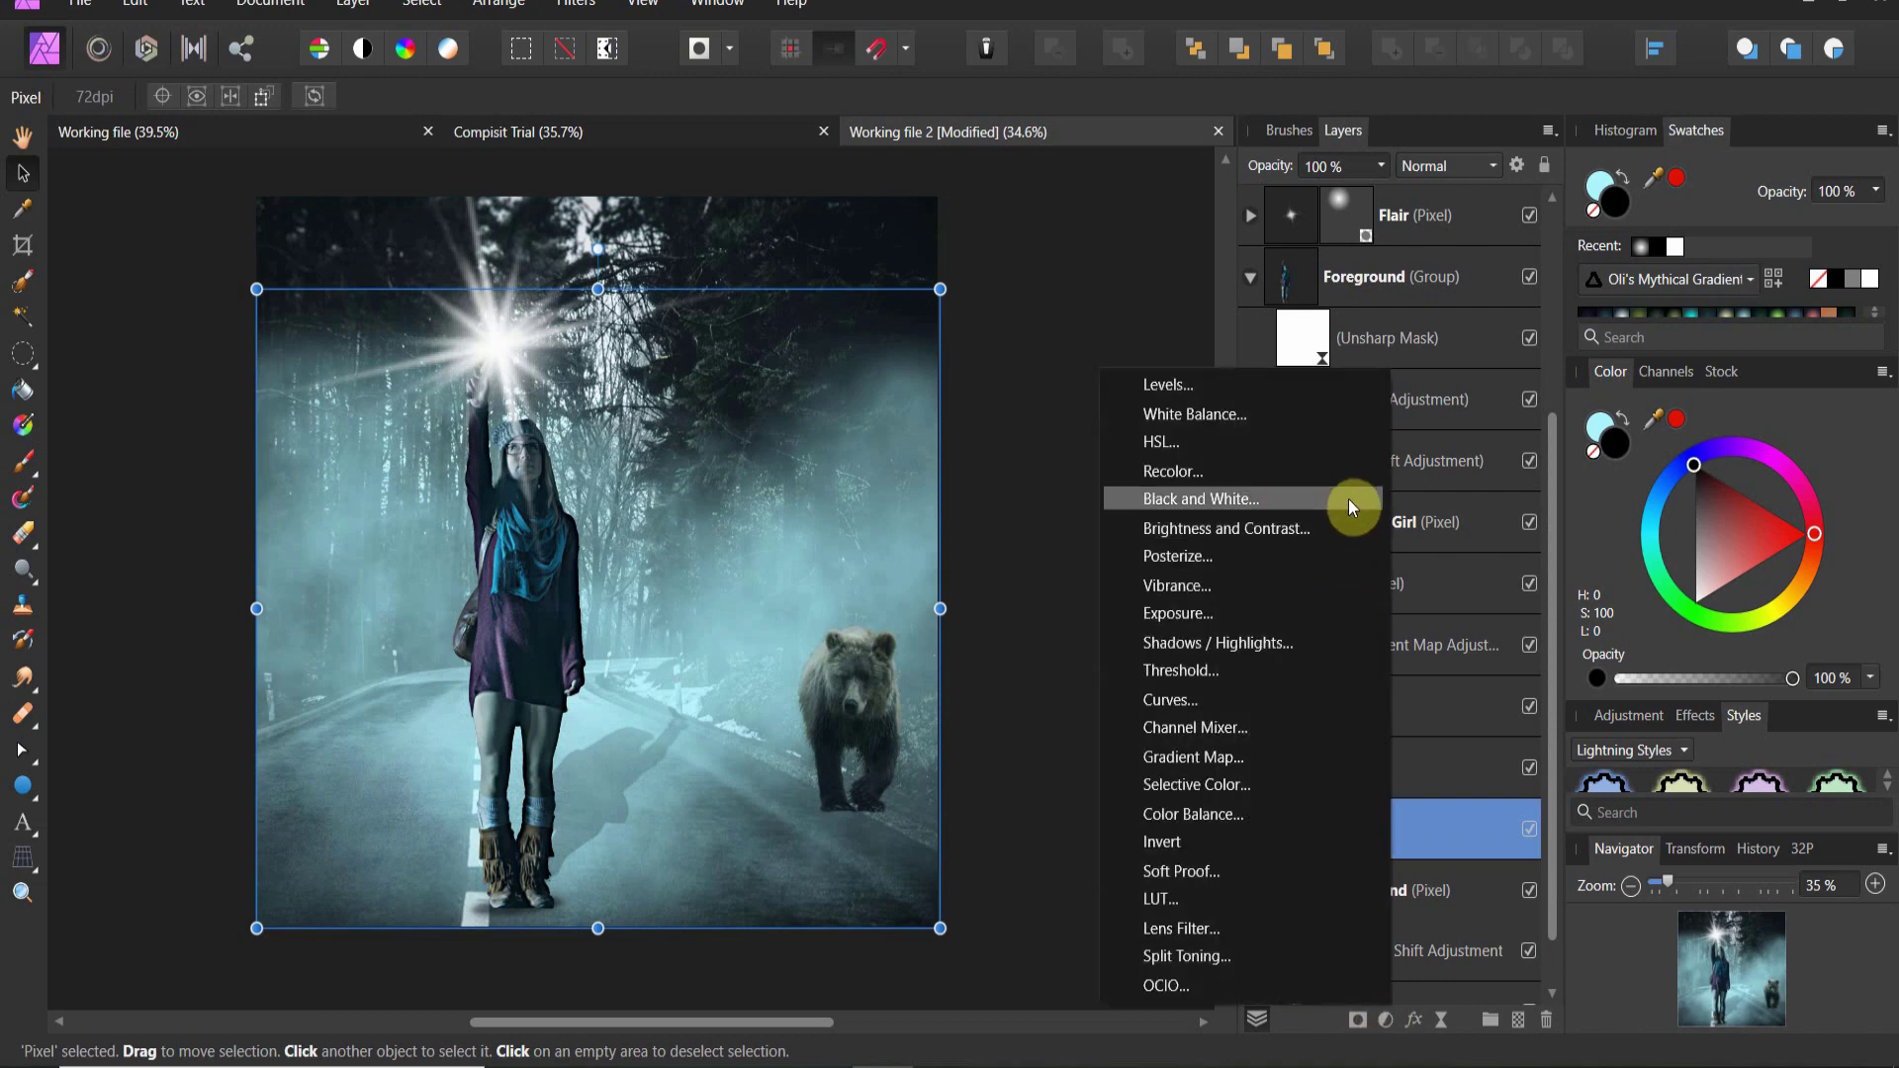
left_click(1340, 442)
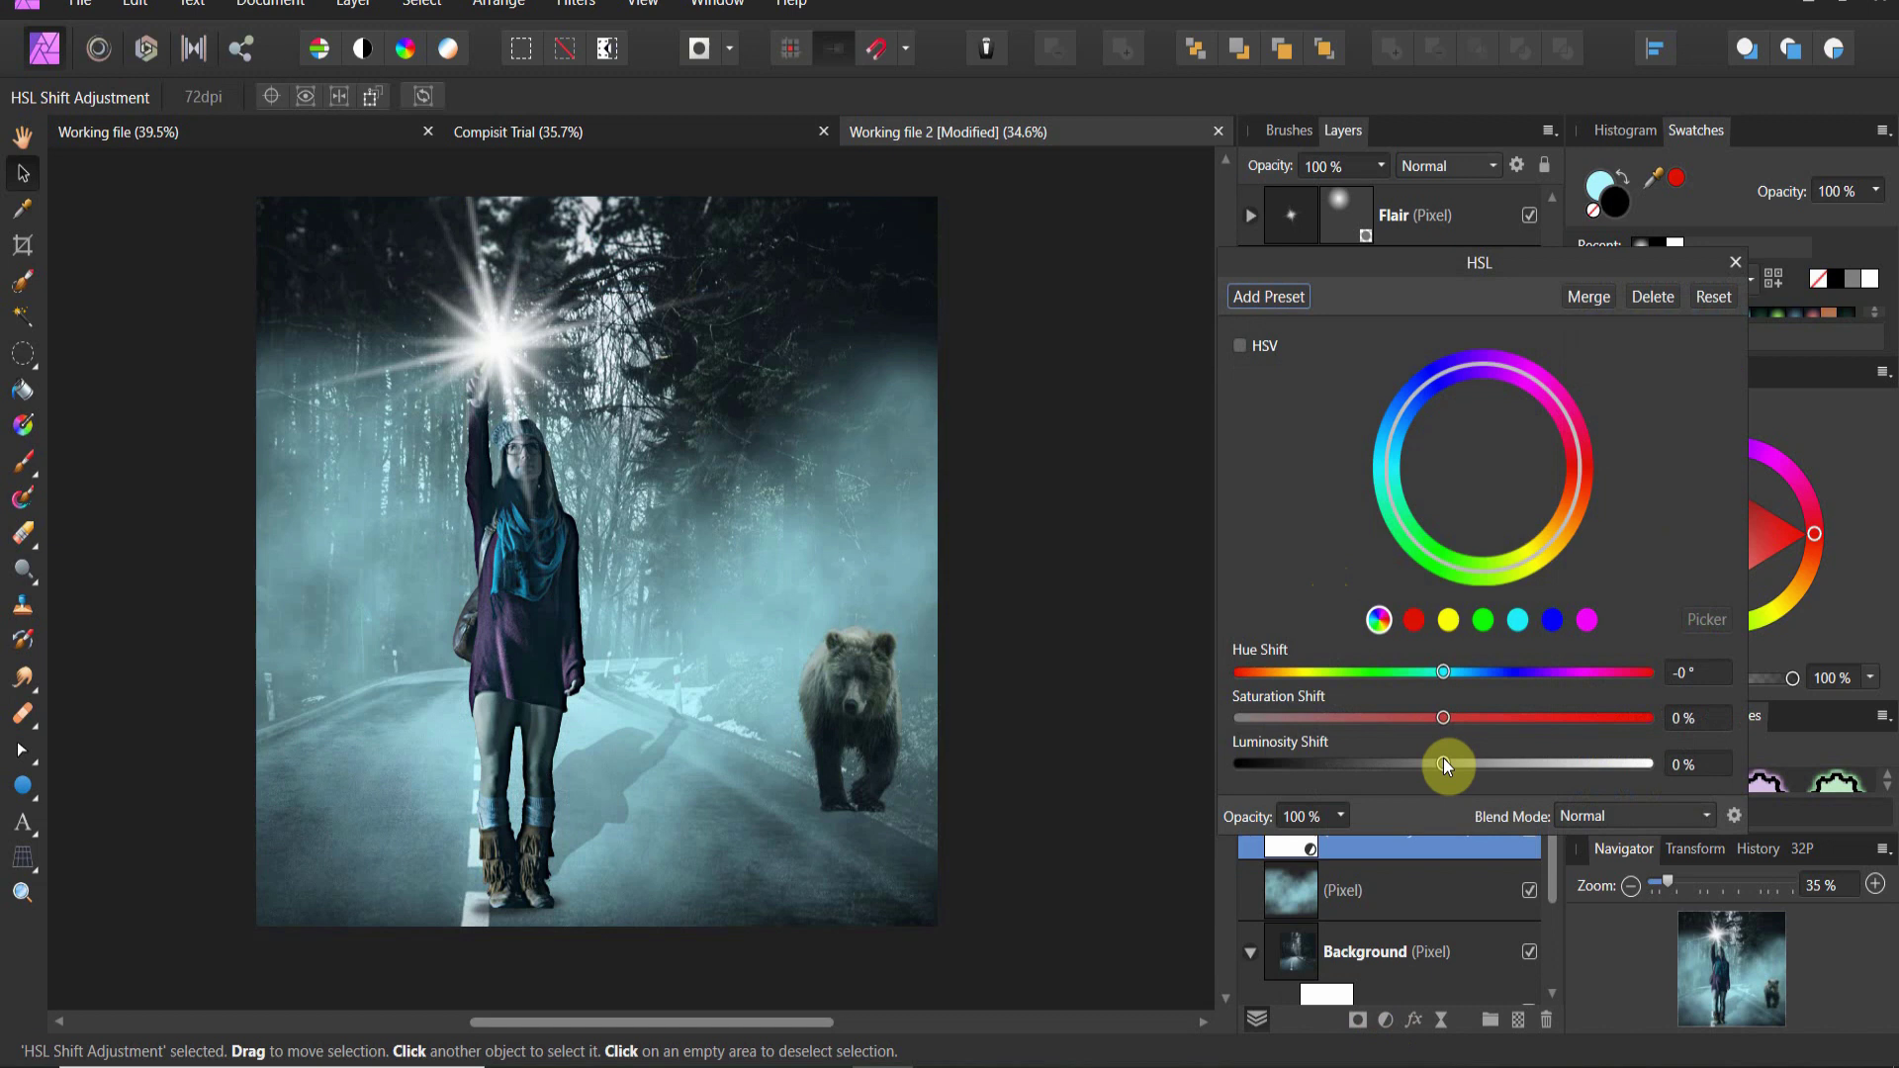
left_click_drag(1446, 736, 1376, 723)
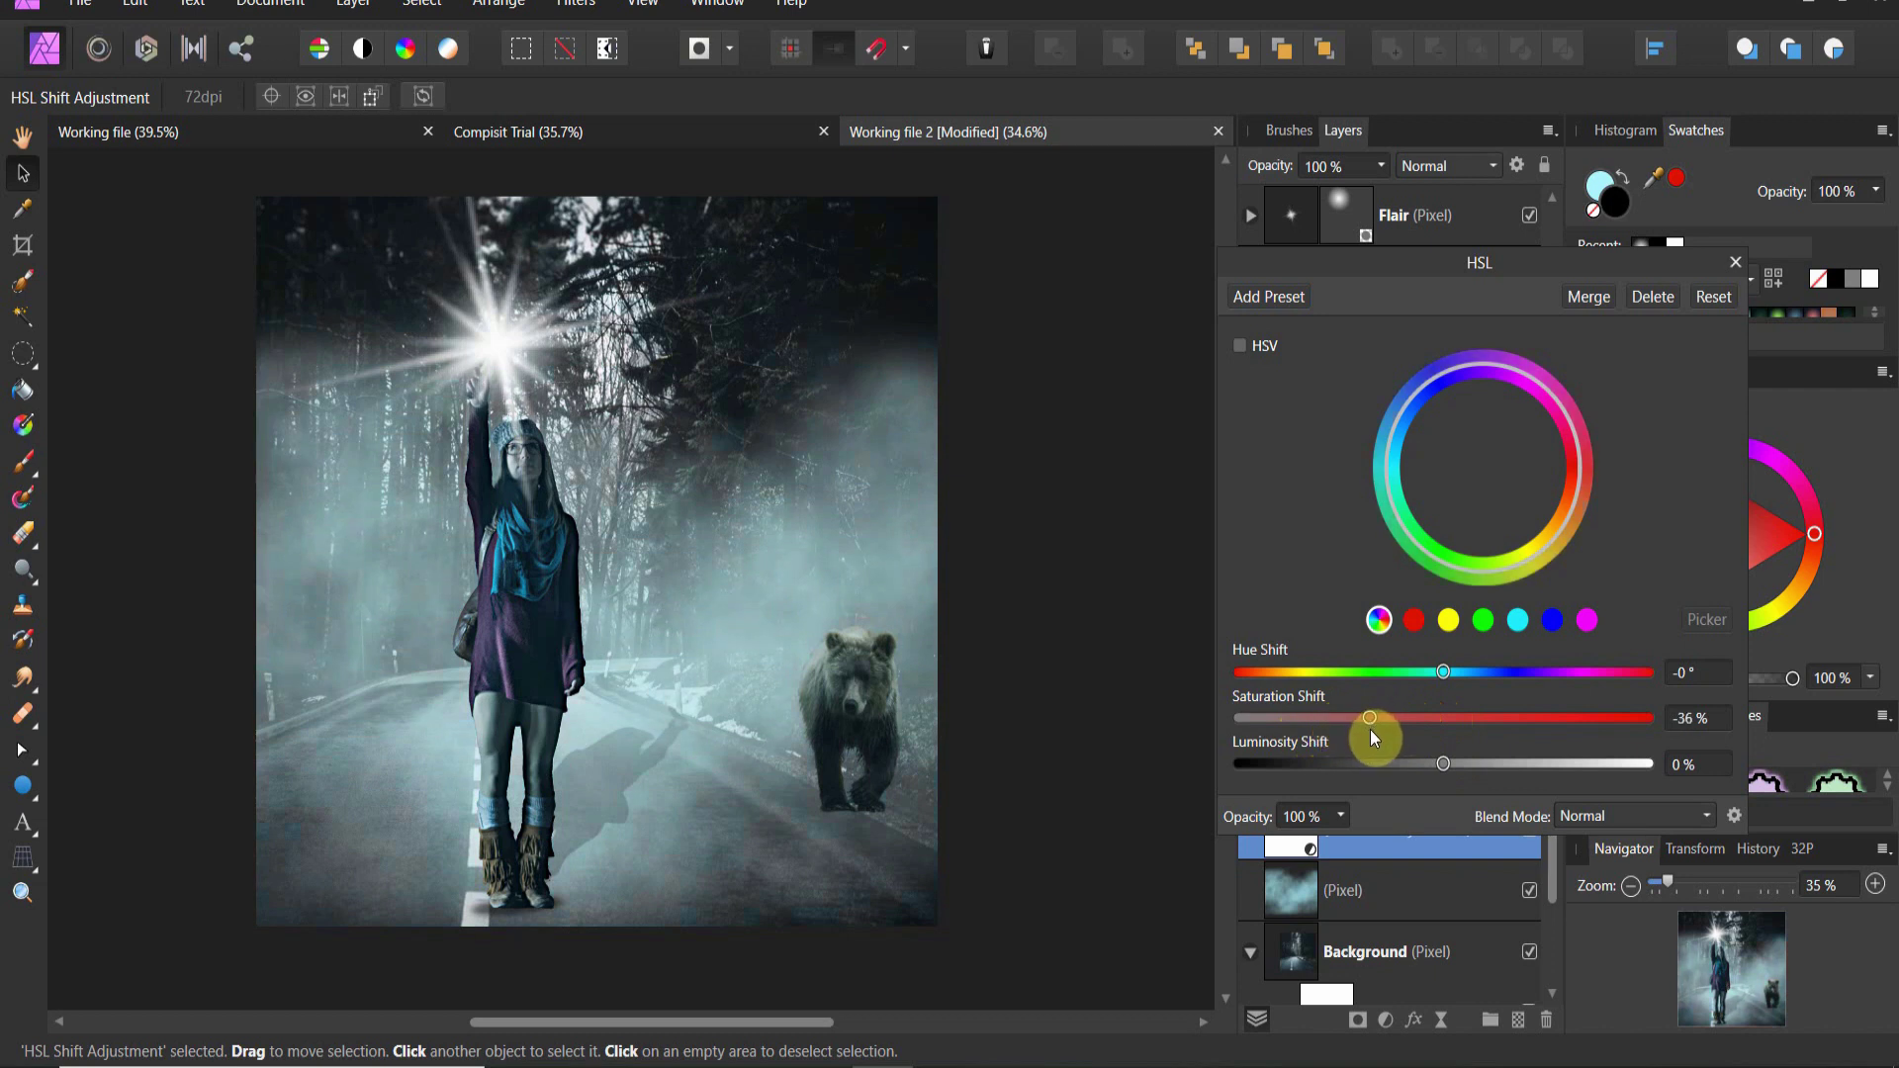
left_click_drag(1510, 264, 1197, 178)
left_click_drag(1291, 829, 1350, 899)
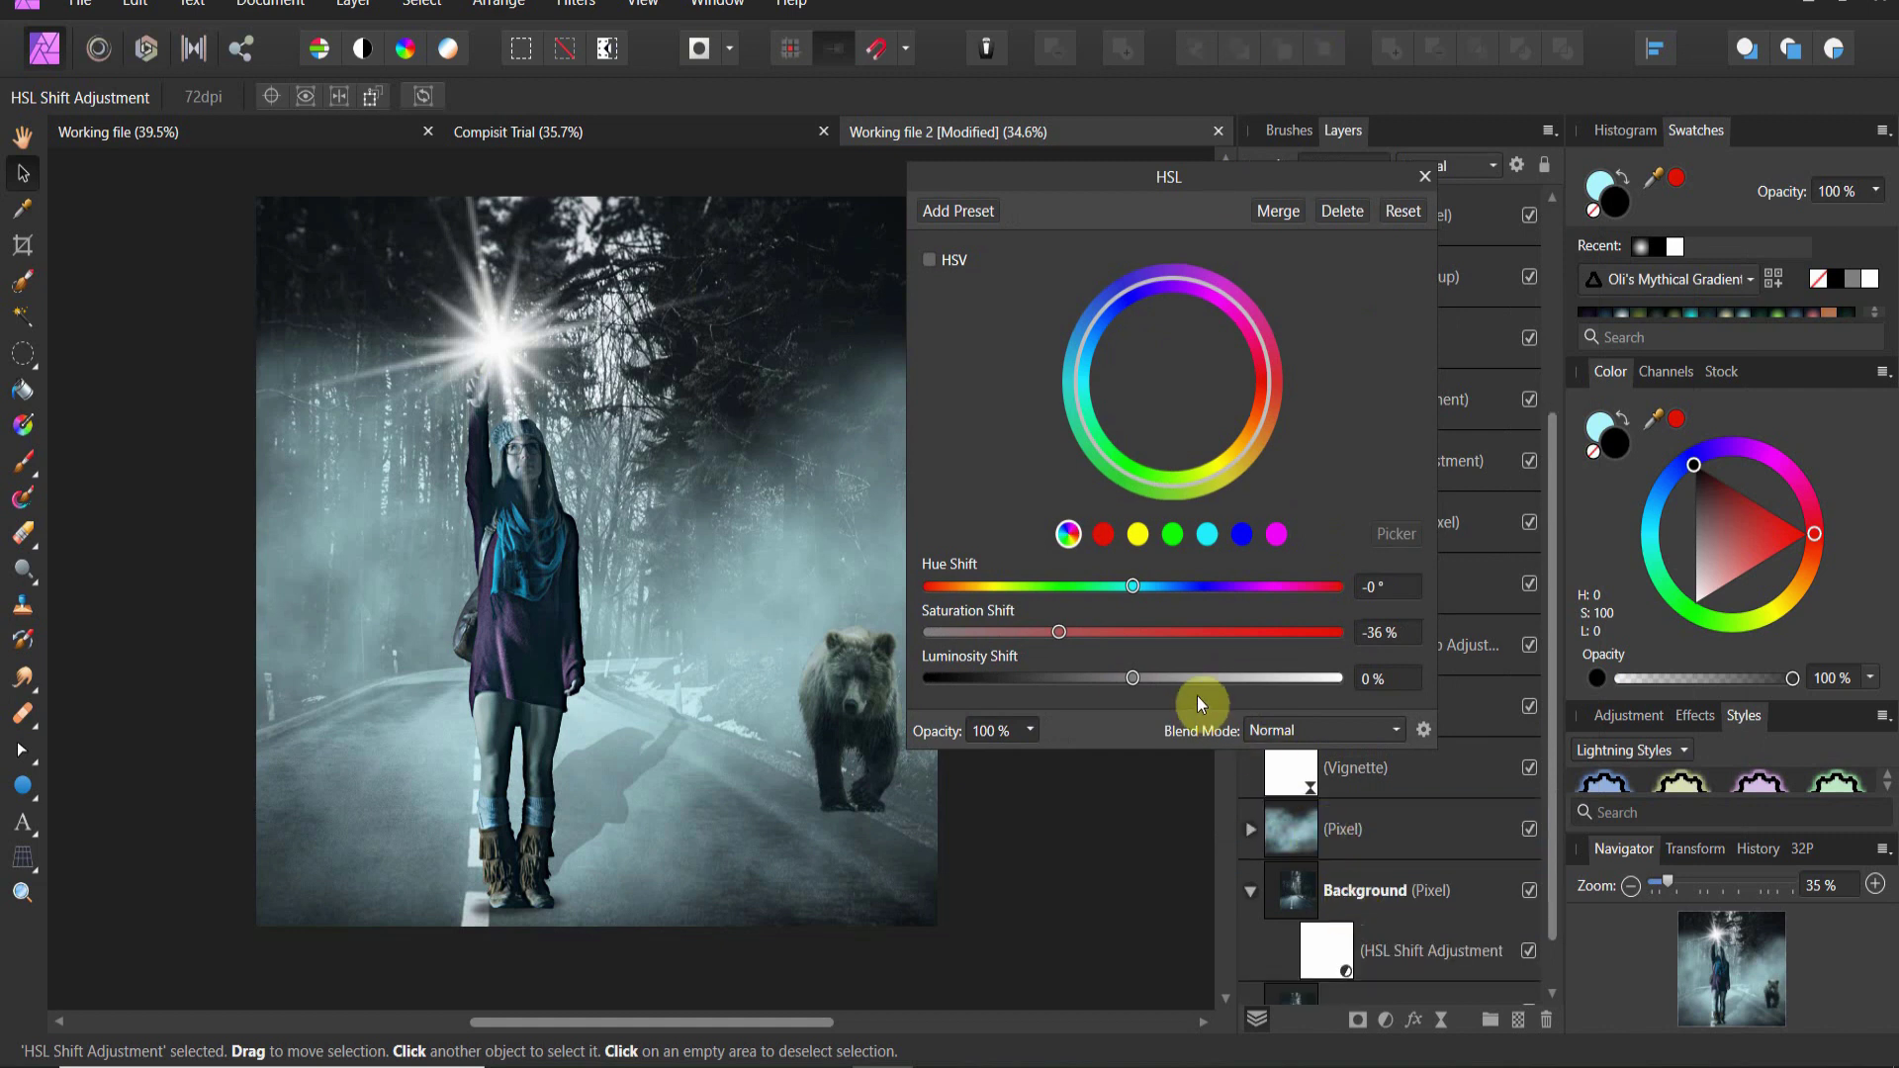
left_click_drag(1065, 635, 1013, 638)
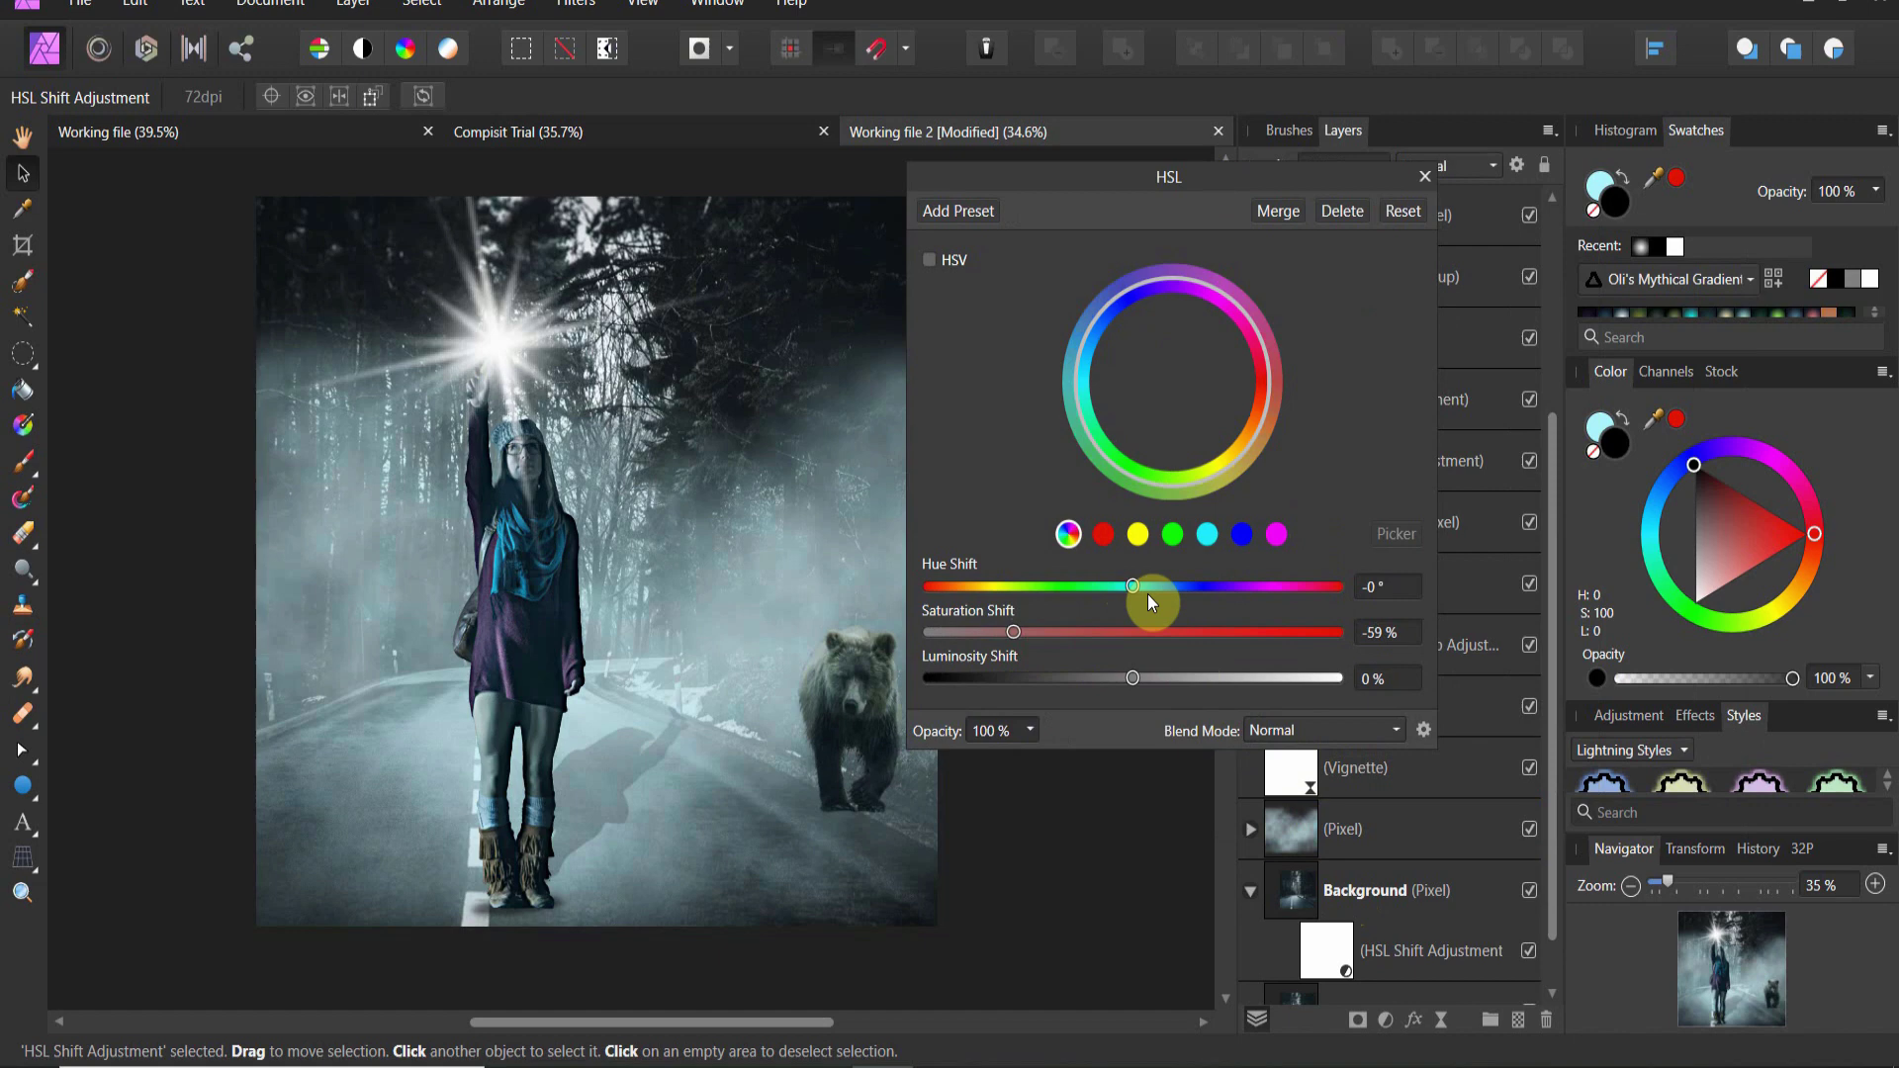
left_click_drag(1015, 637, 1161, 600)
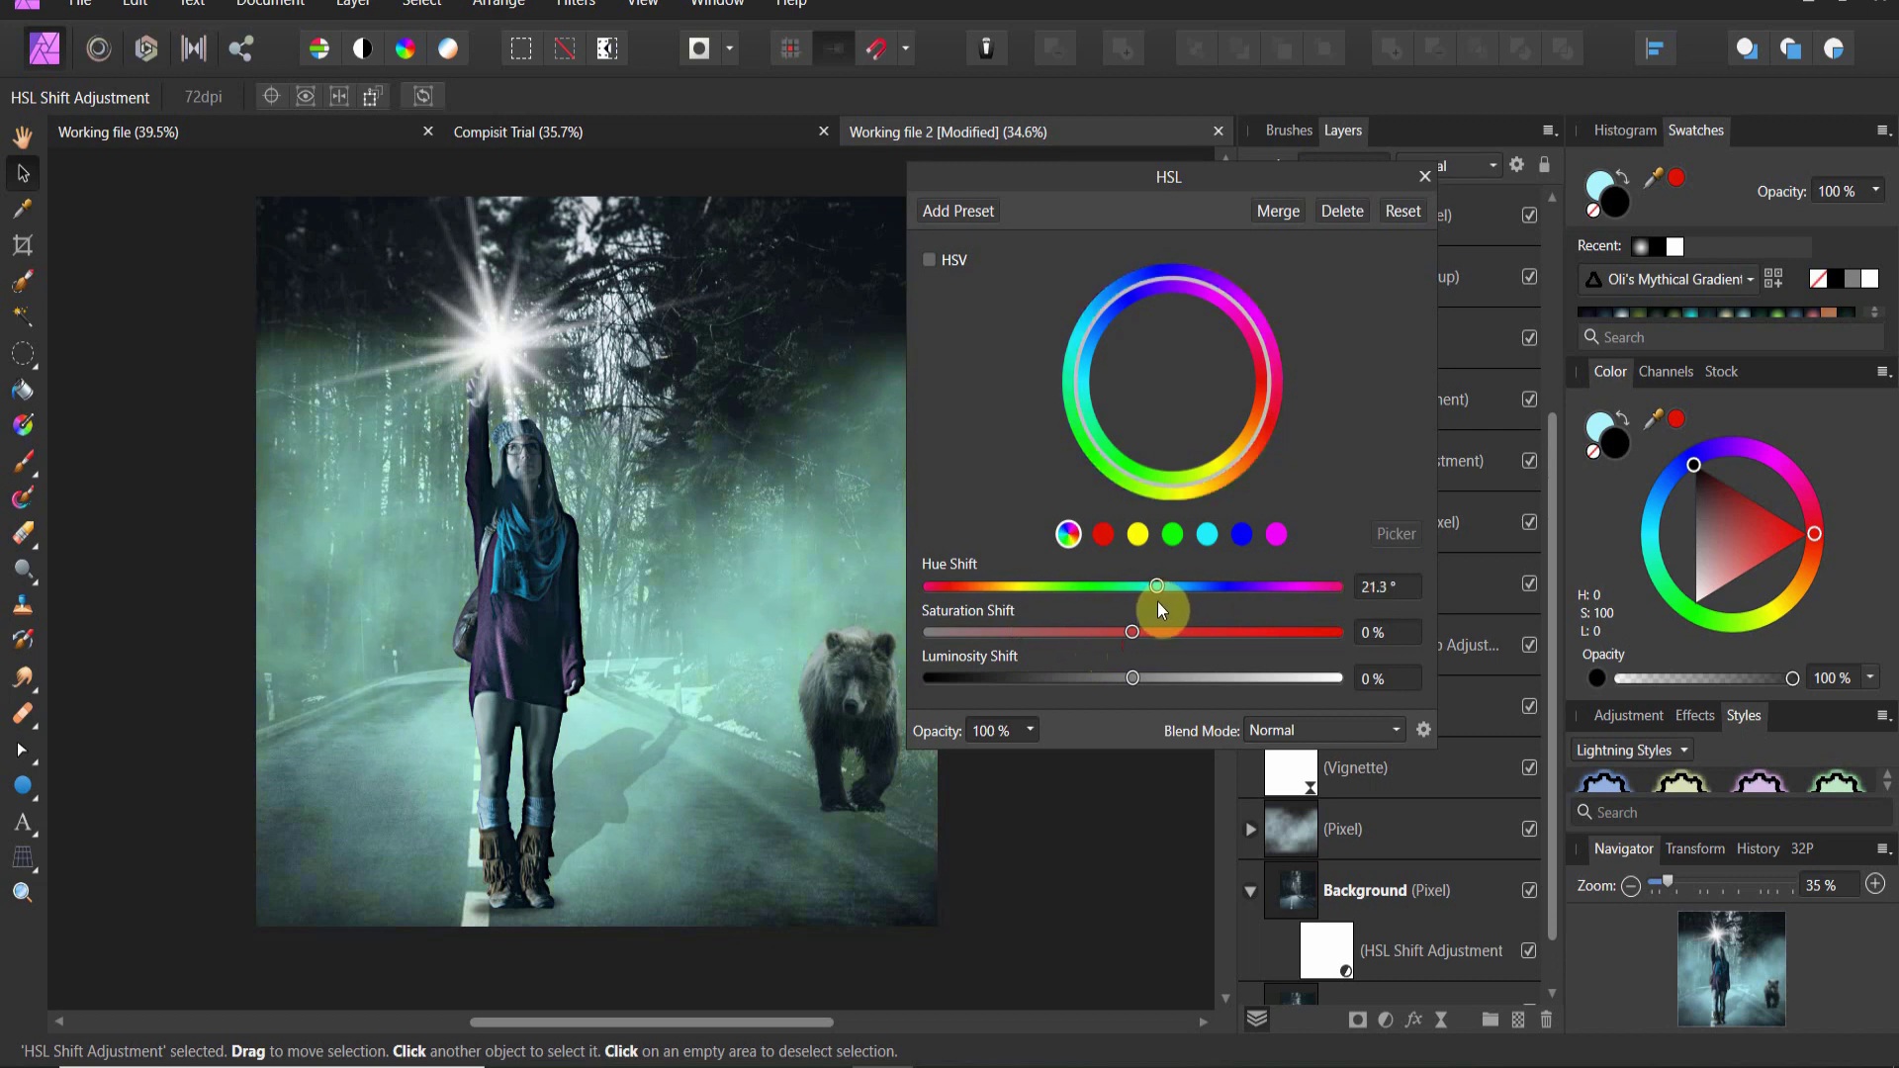
left_click(1422, 178)
Step: Set the teal haze layer to 60% opacity and stretch its top edge to the image top
left_click(1311, 836)
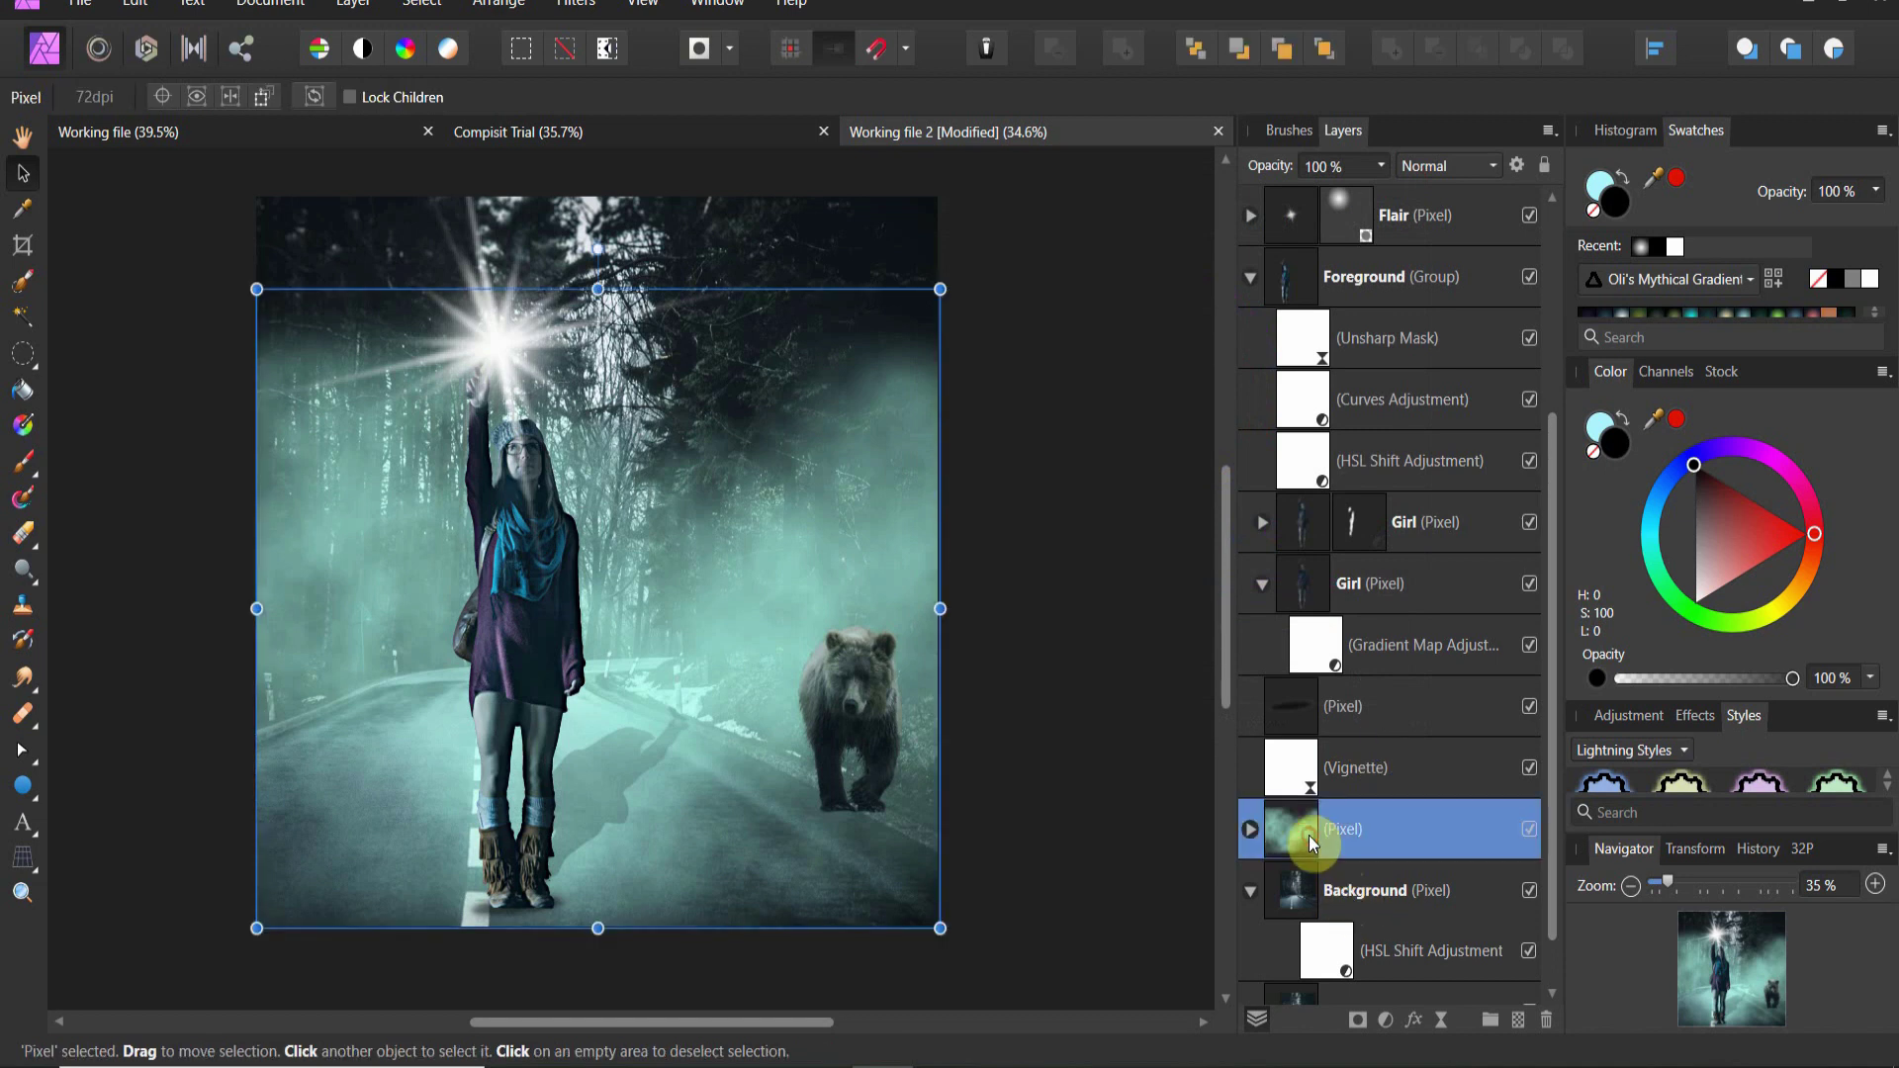
left_click(1382, 170)
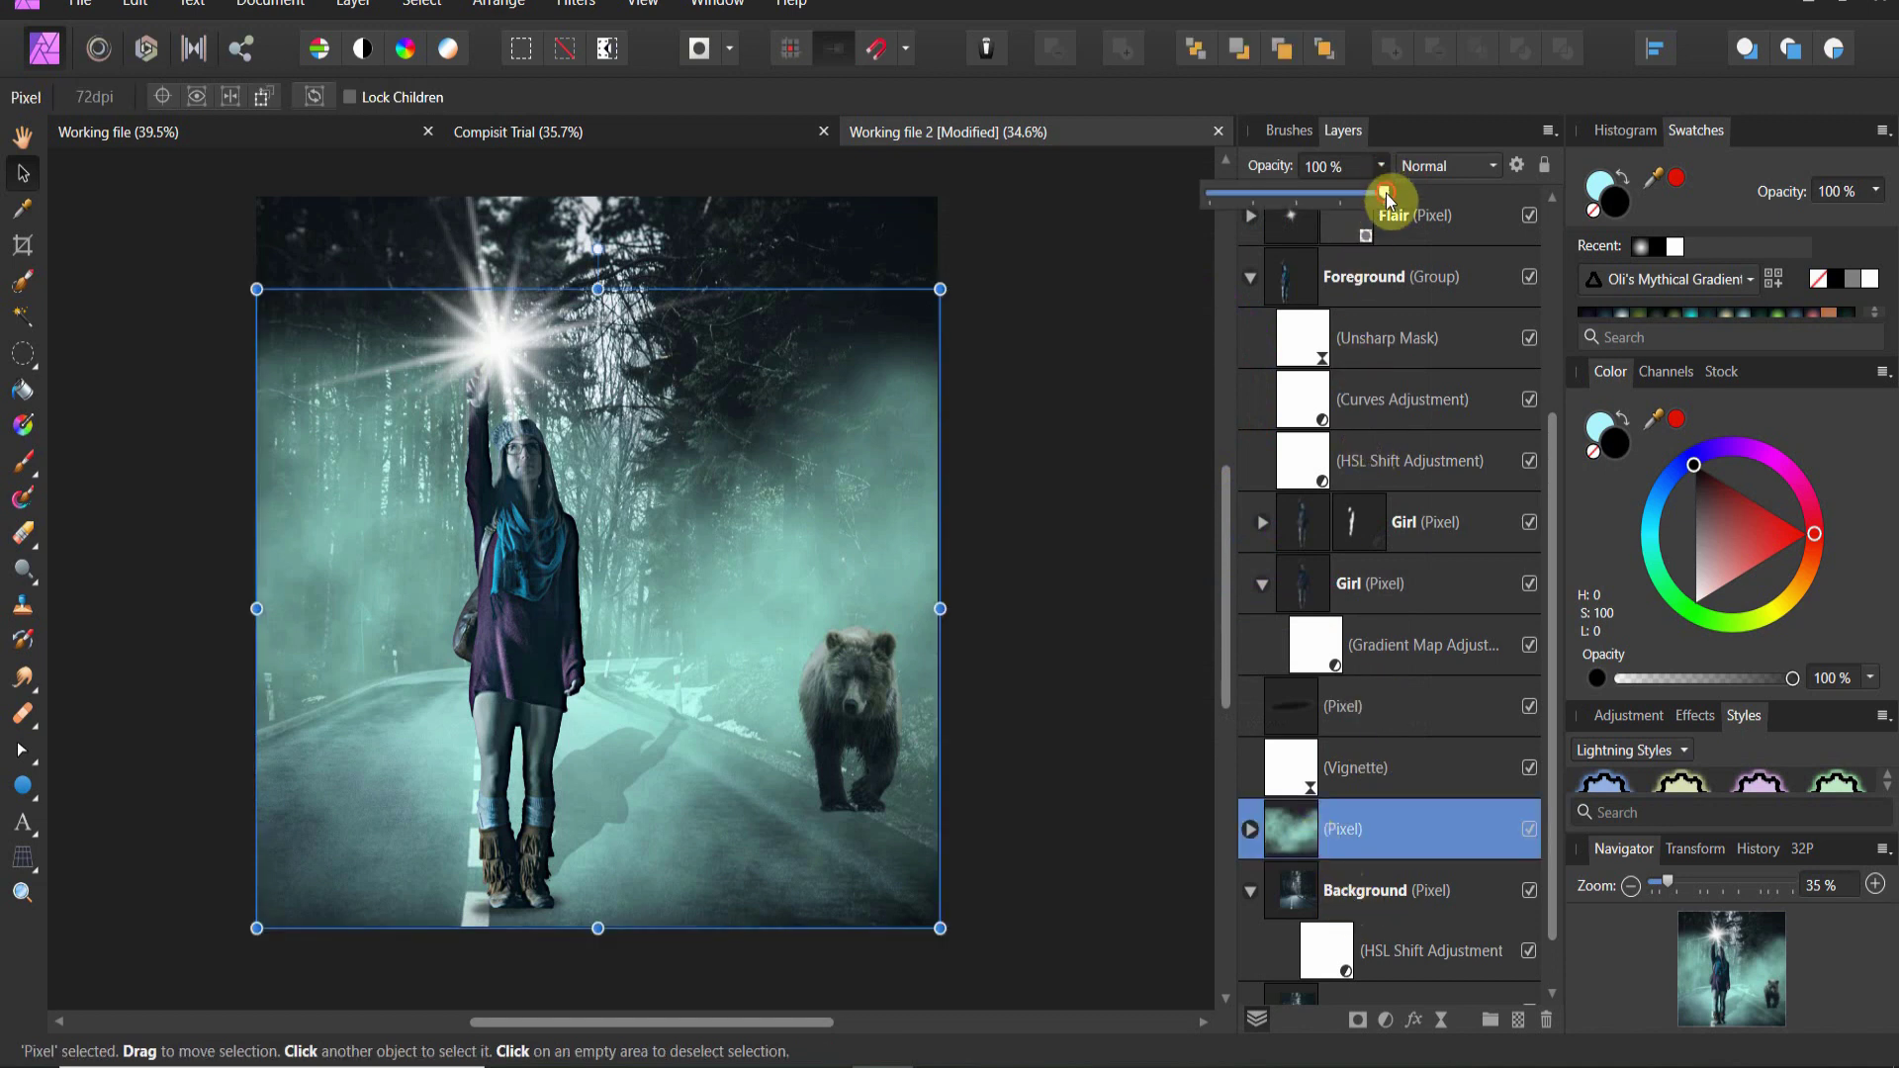
left_click_drag(1386, 193, 1321, 205)
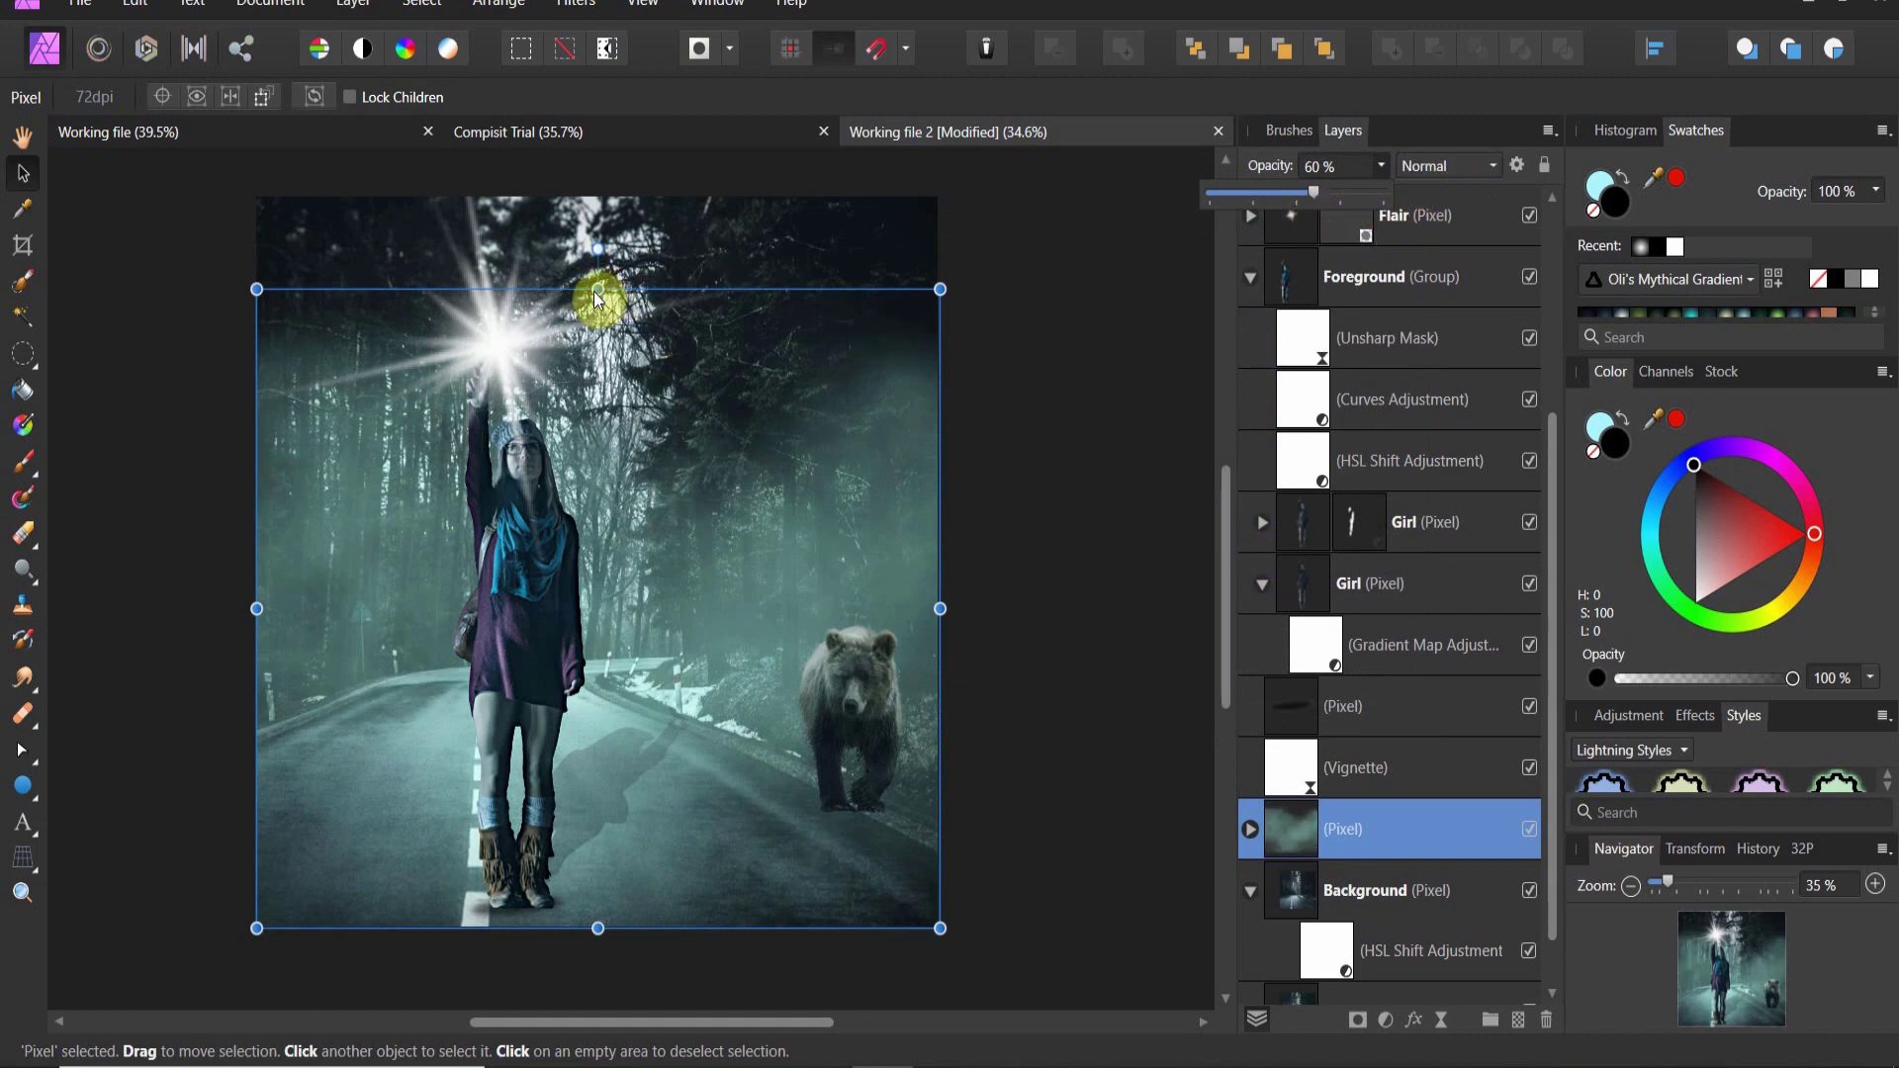
left_click_drag(598, 289, 599, 230)
Step: Change the haze layer's blend mode to Linear Light
left_click(1018, 403)
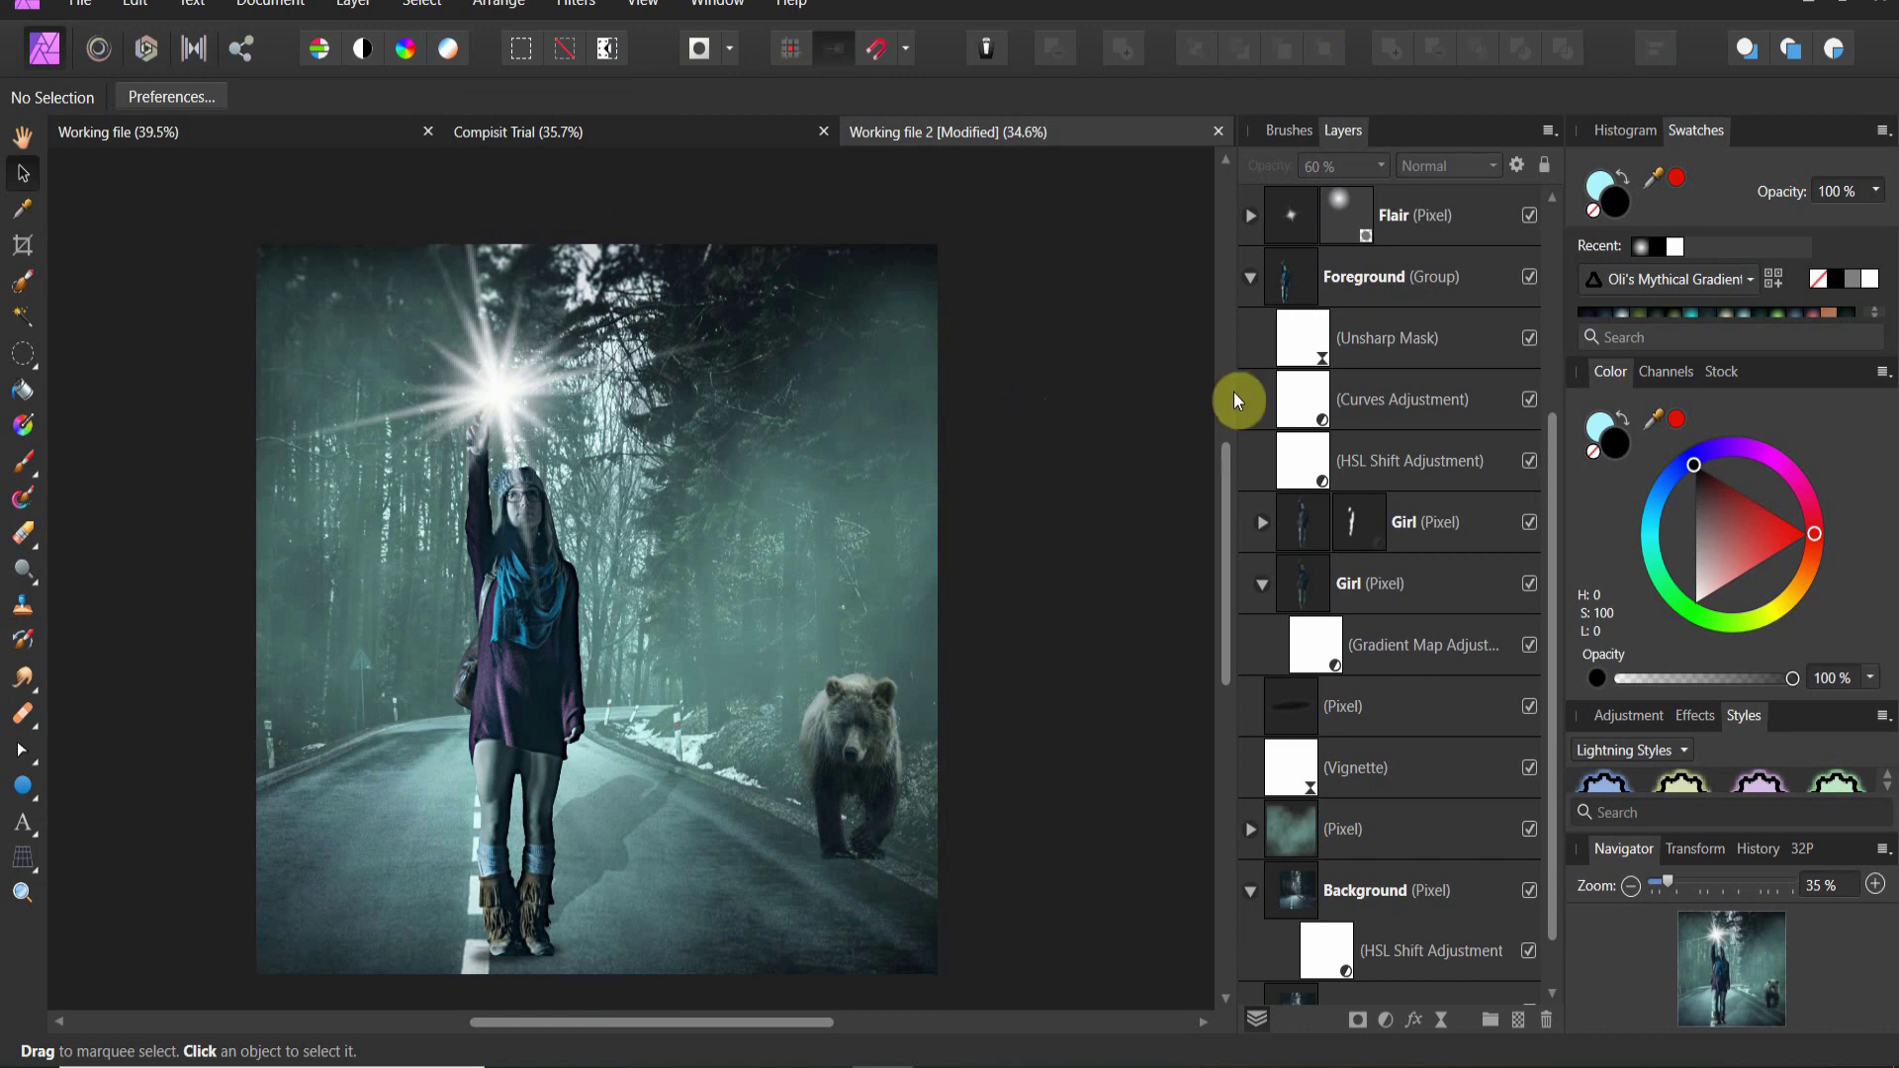
left_click(1322, 849)
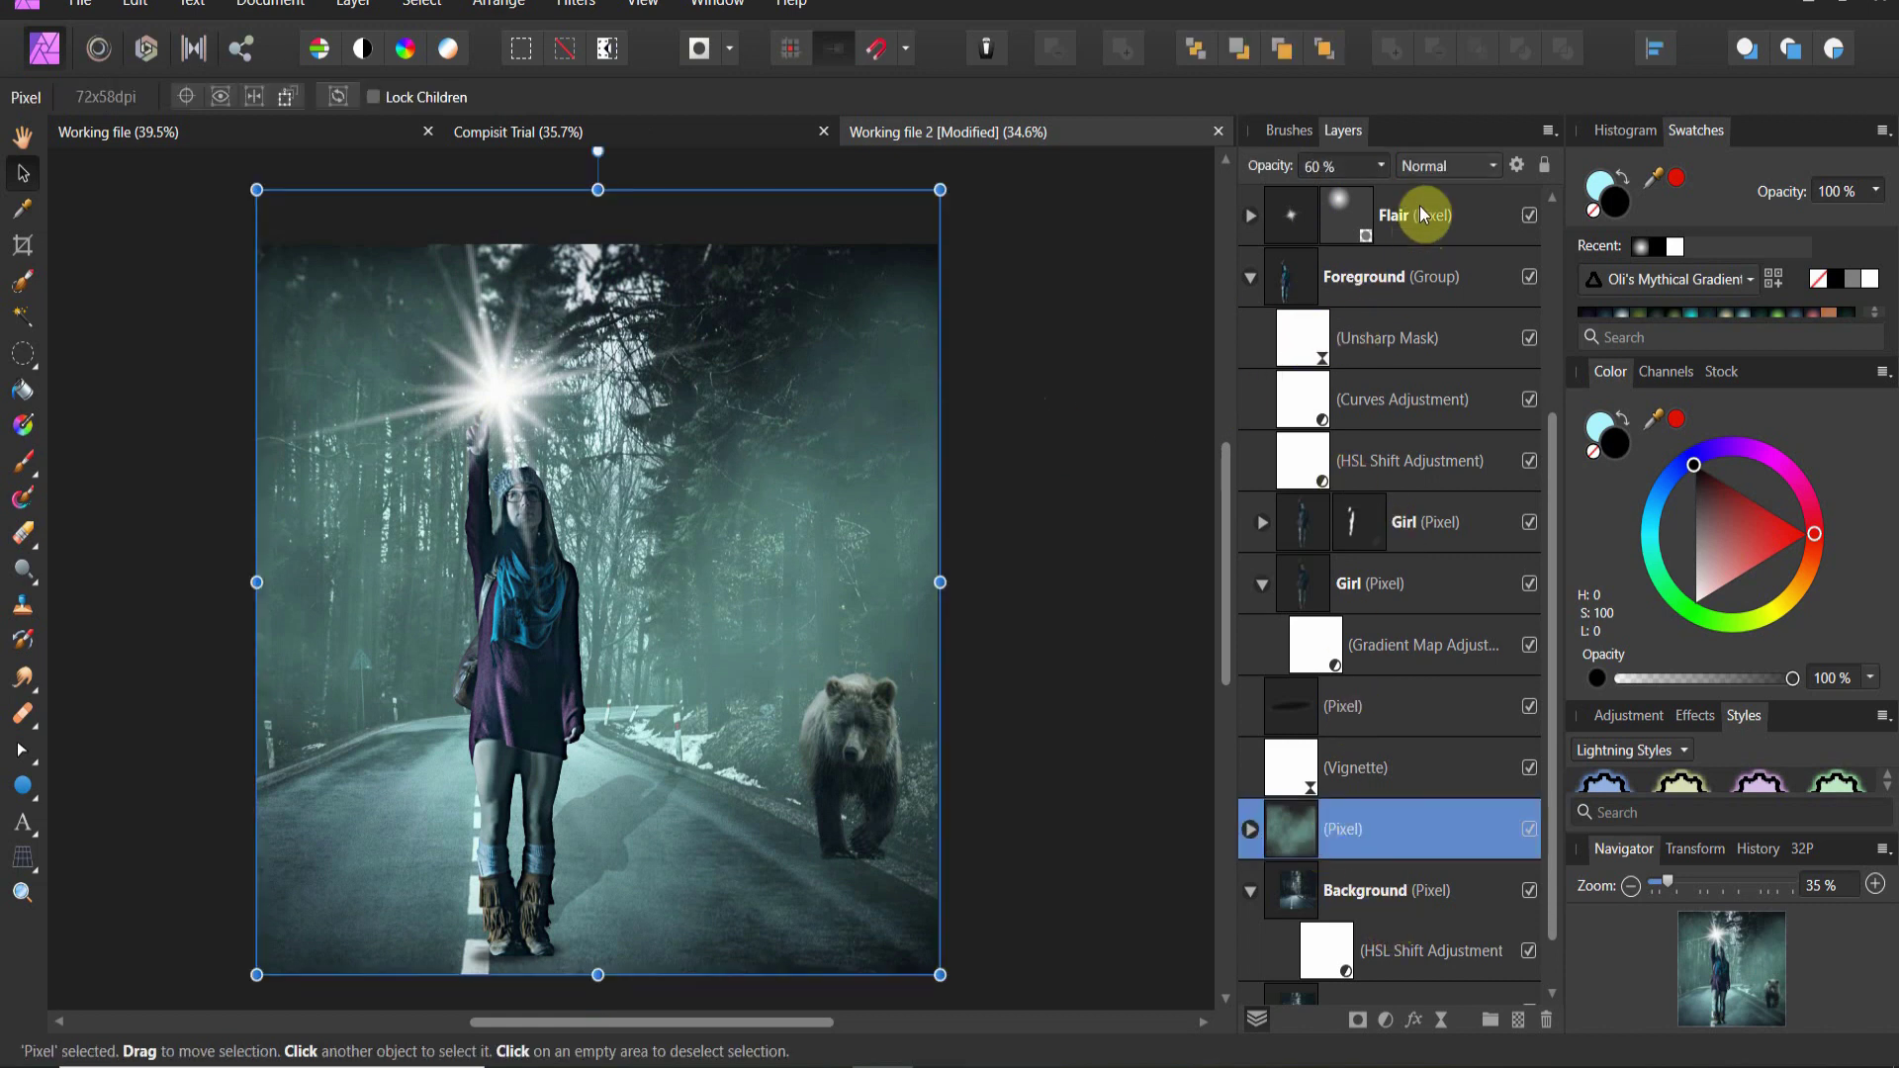
left_click(1431, 167)
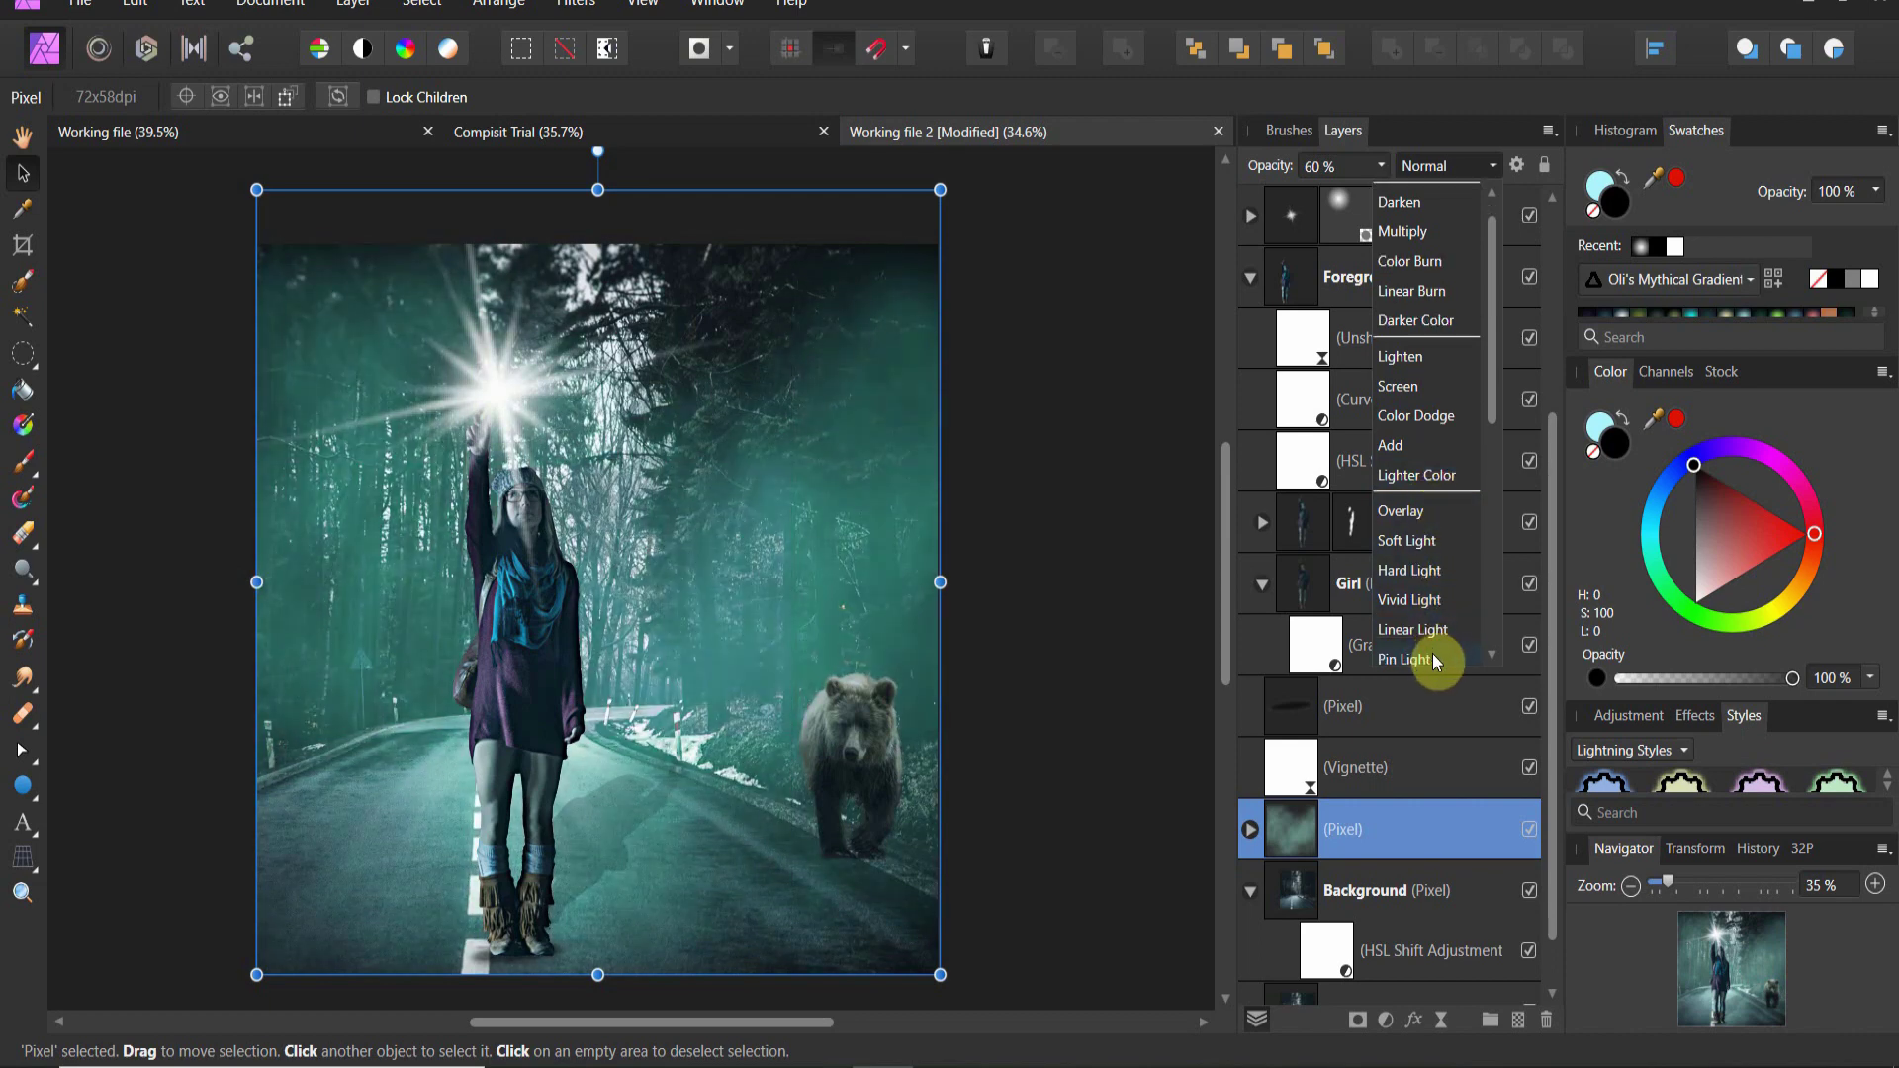
scroll(1432, 657, "down", 2)
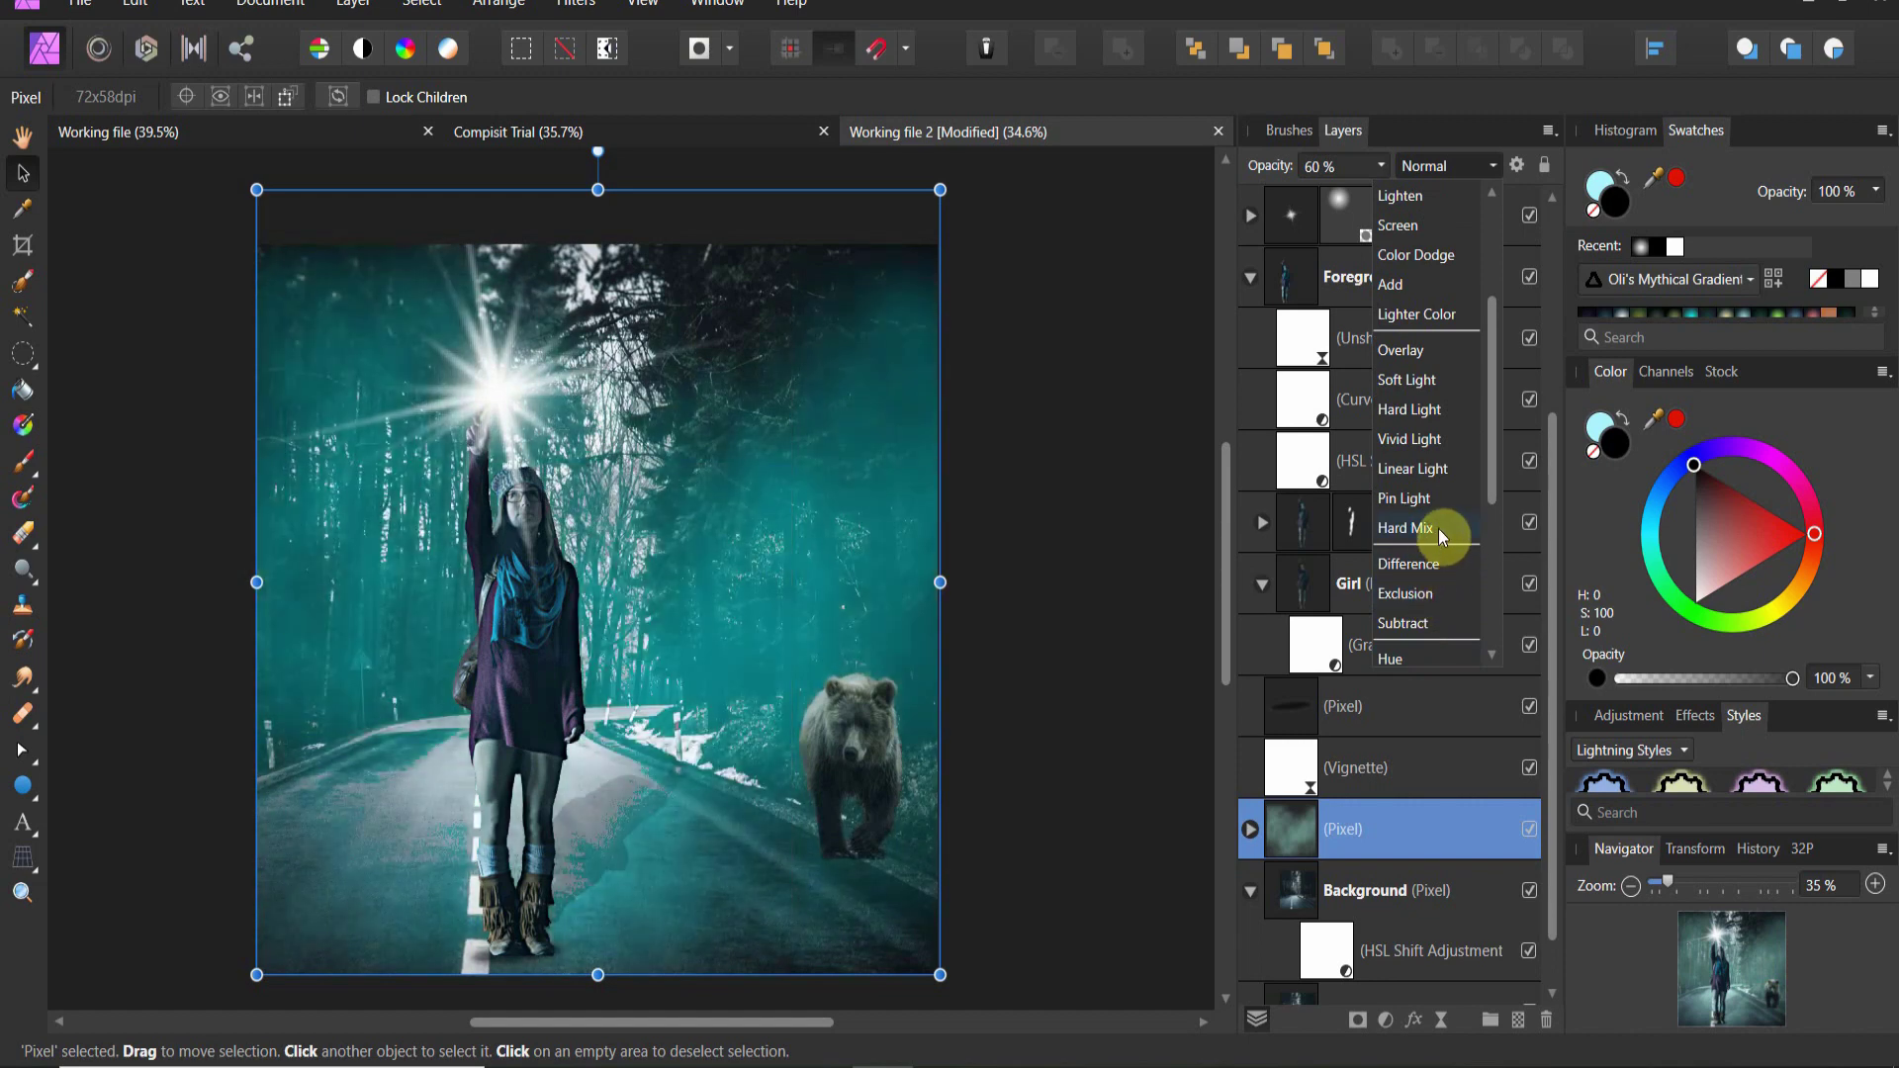
left_click(1443, 467)
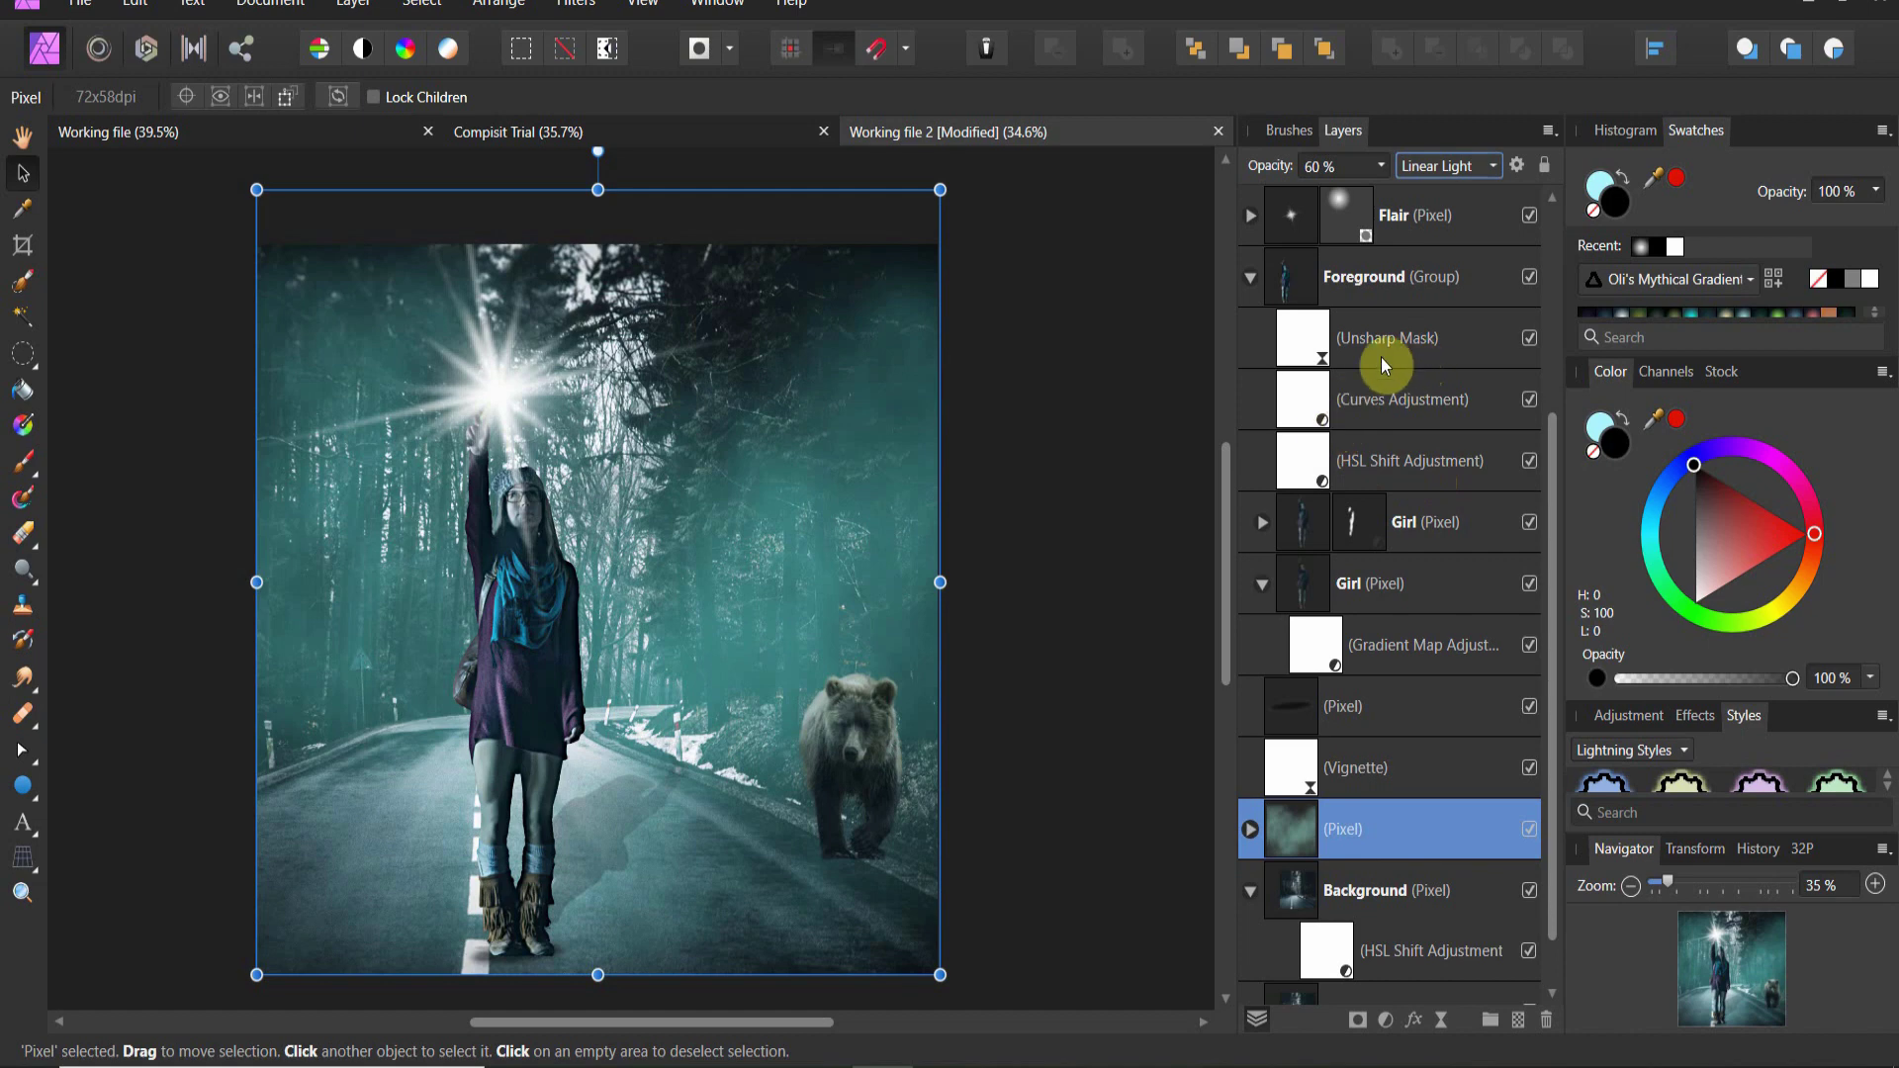
left_click(1382, 170)
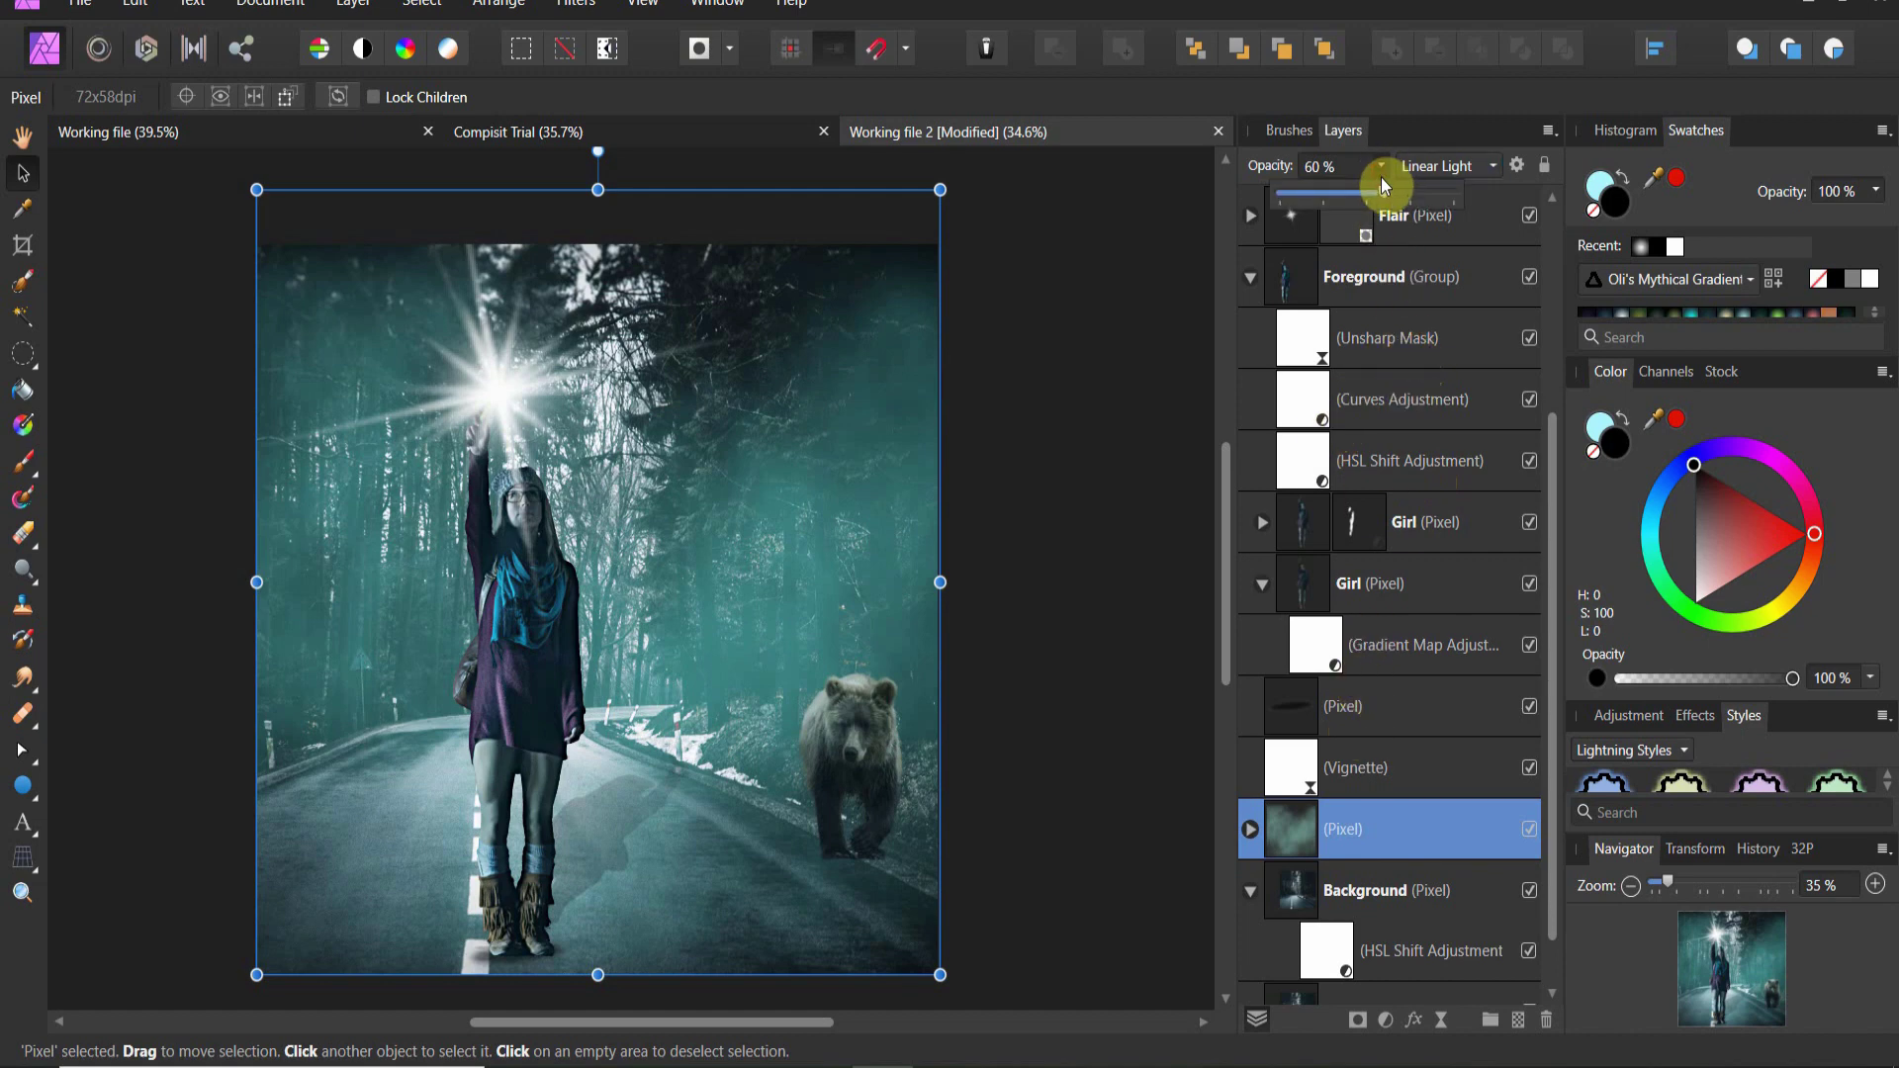
Step: Lower the teal haze layer to 44% opacity and attach a layer mask to it
left_click_drag(1376, 198, 1352, 202)
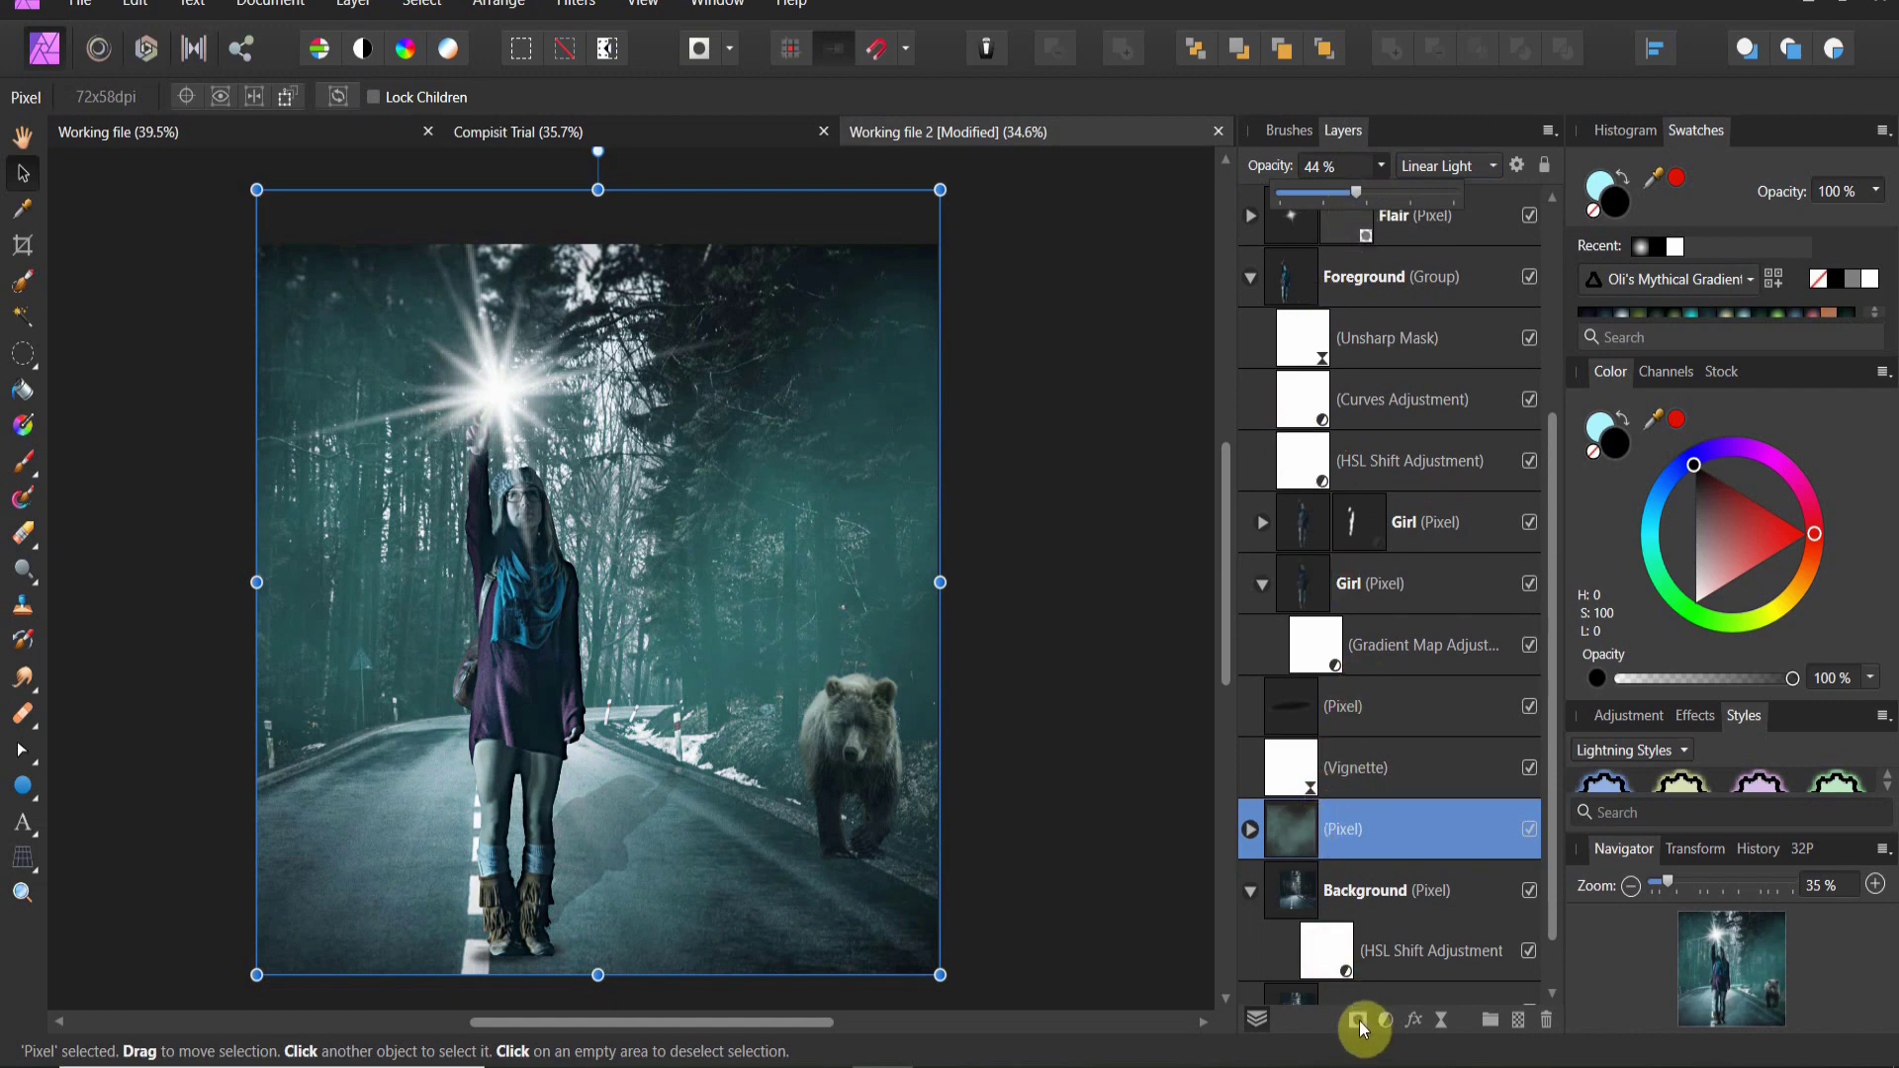
left_click(1252, 829)
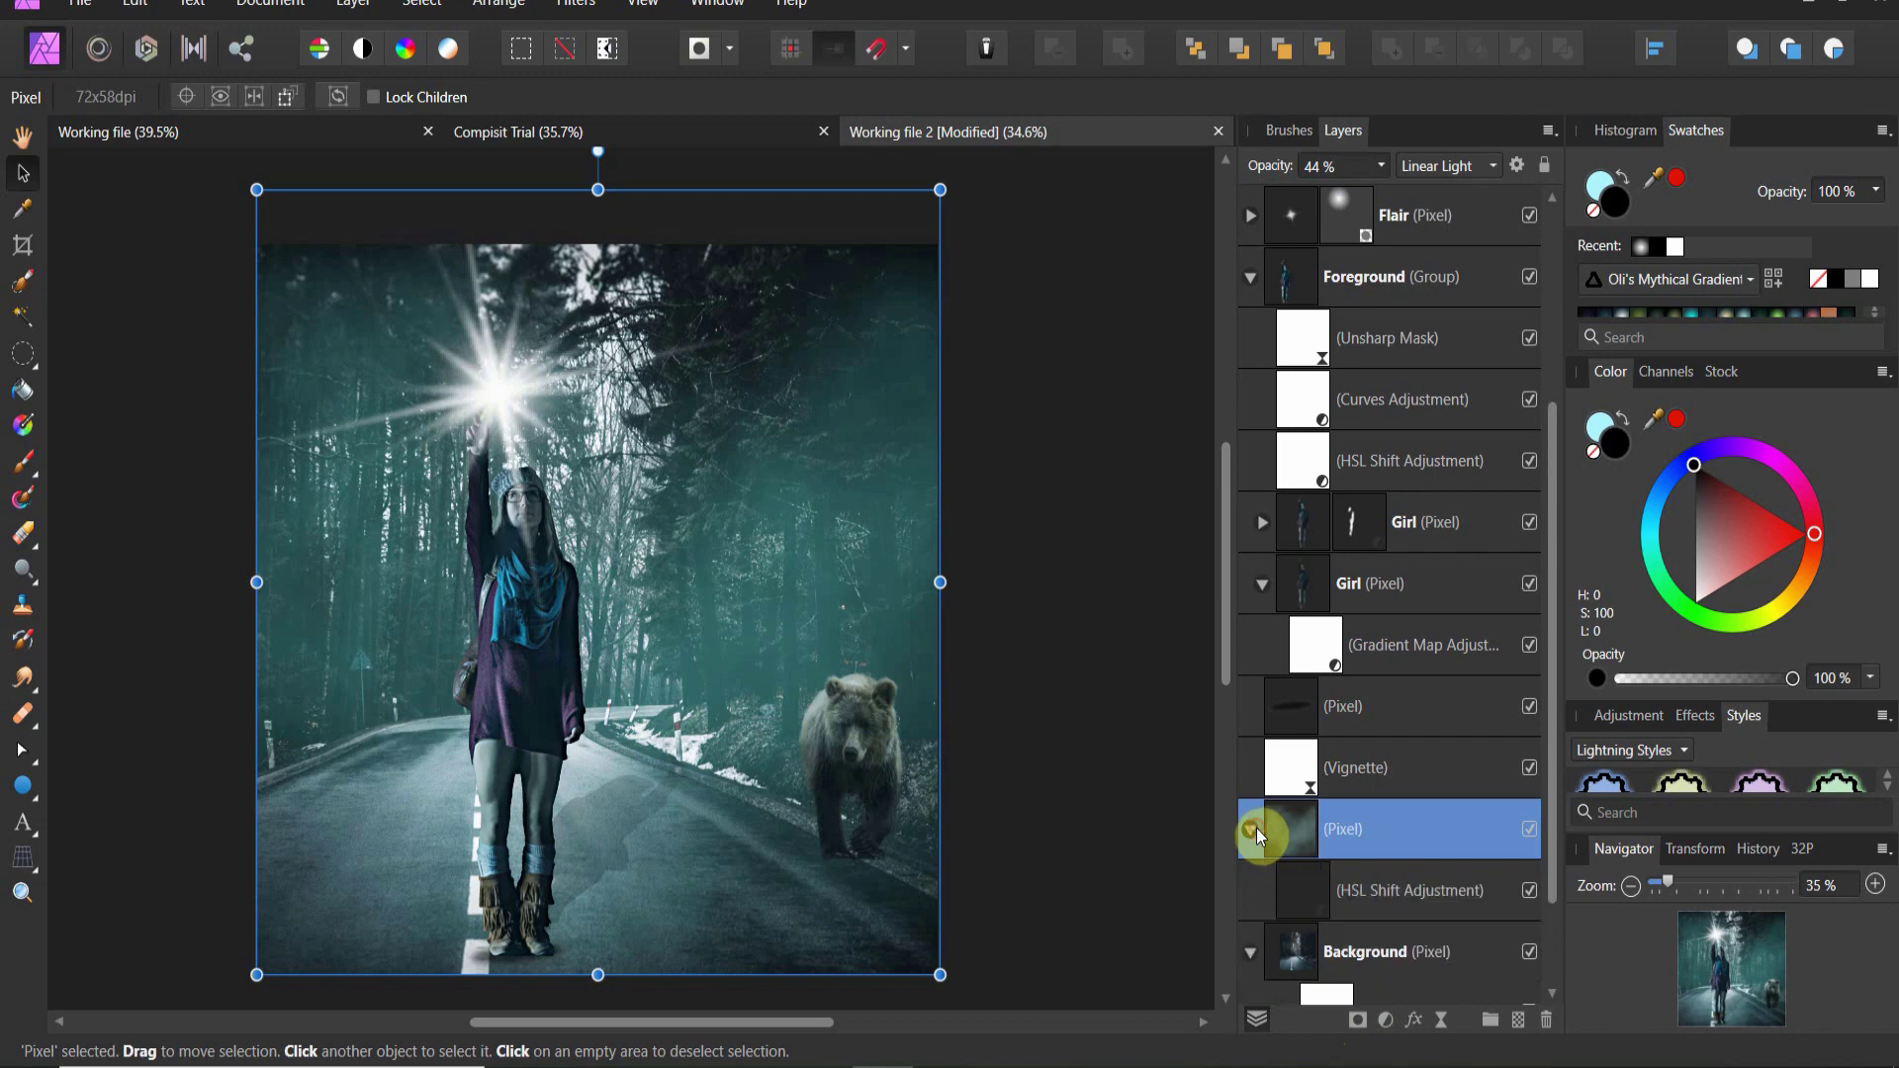
left_click(1357, 1019)
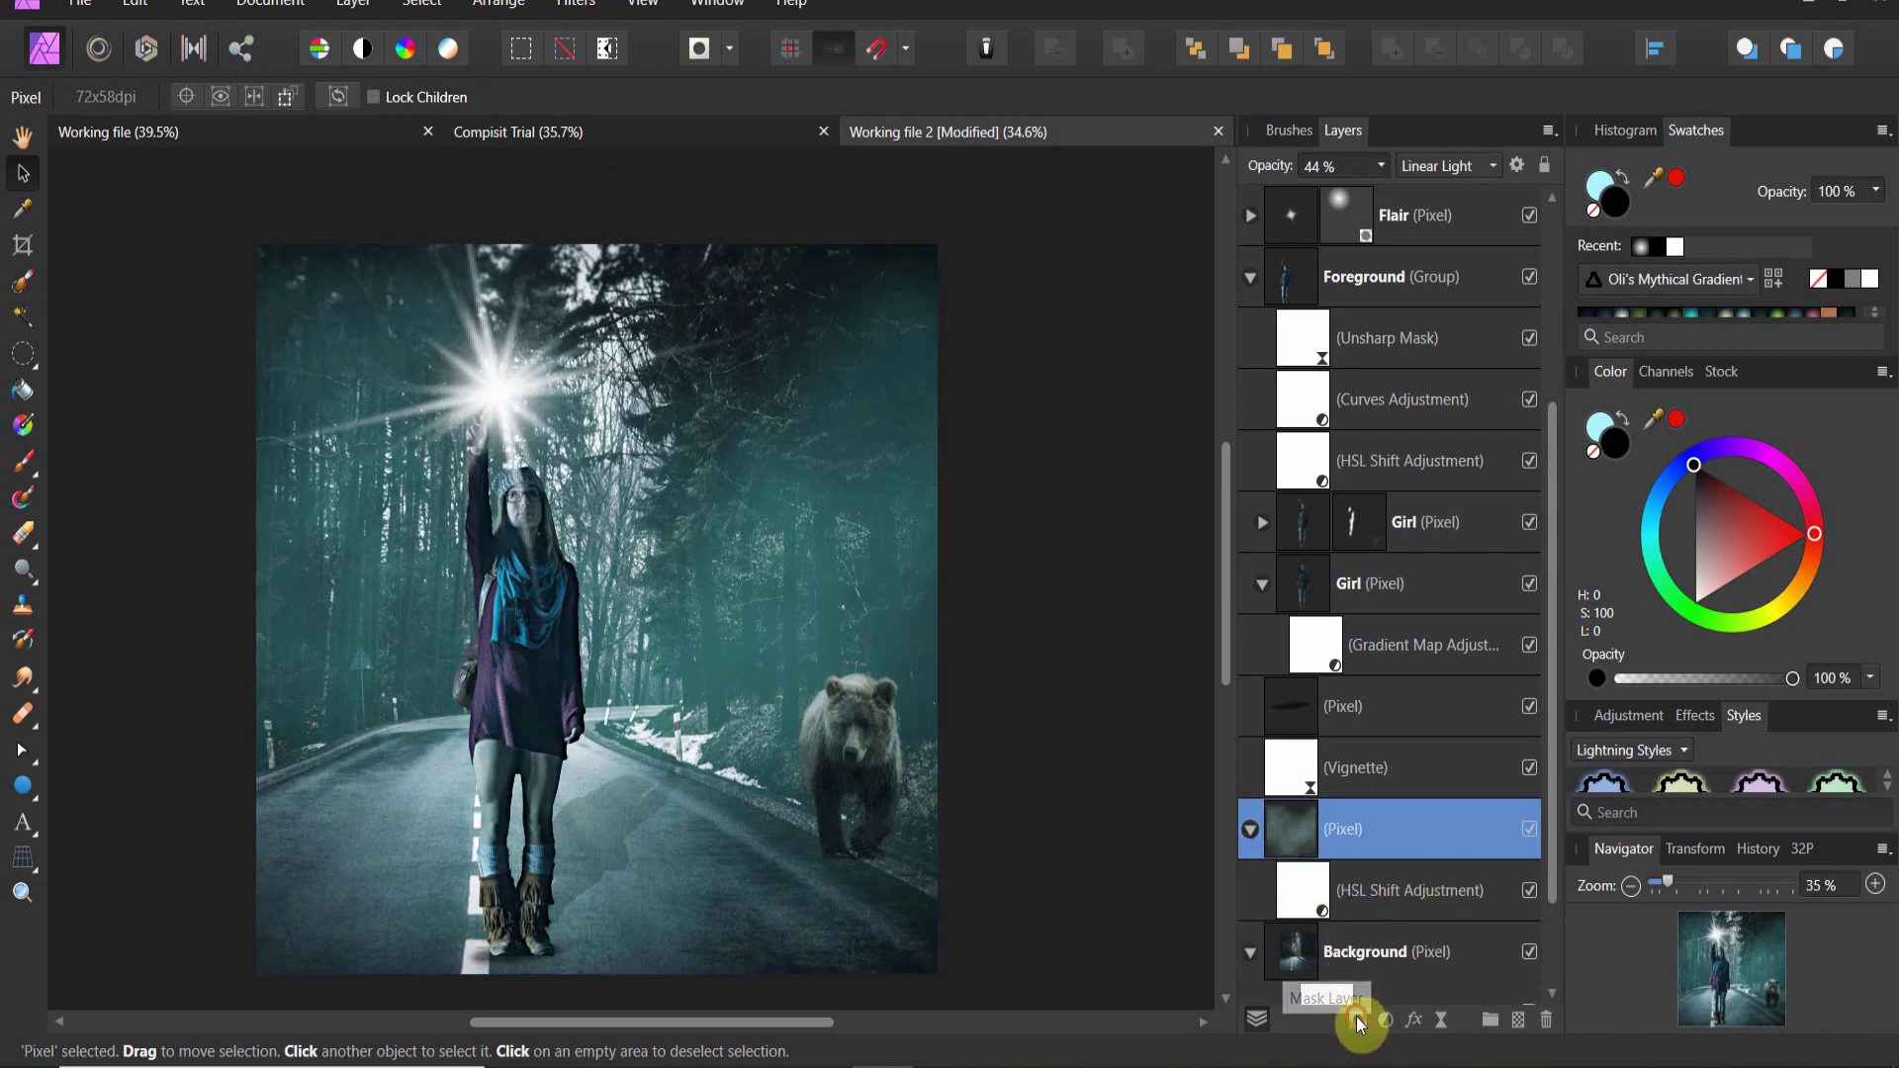
left_click(32, 436)
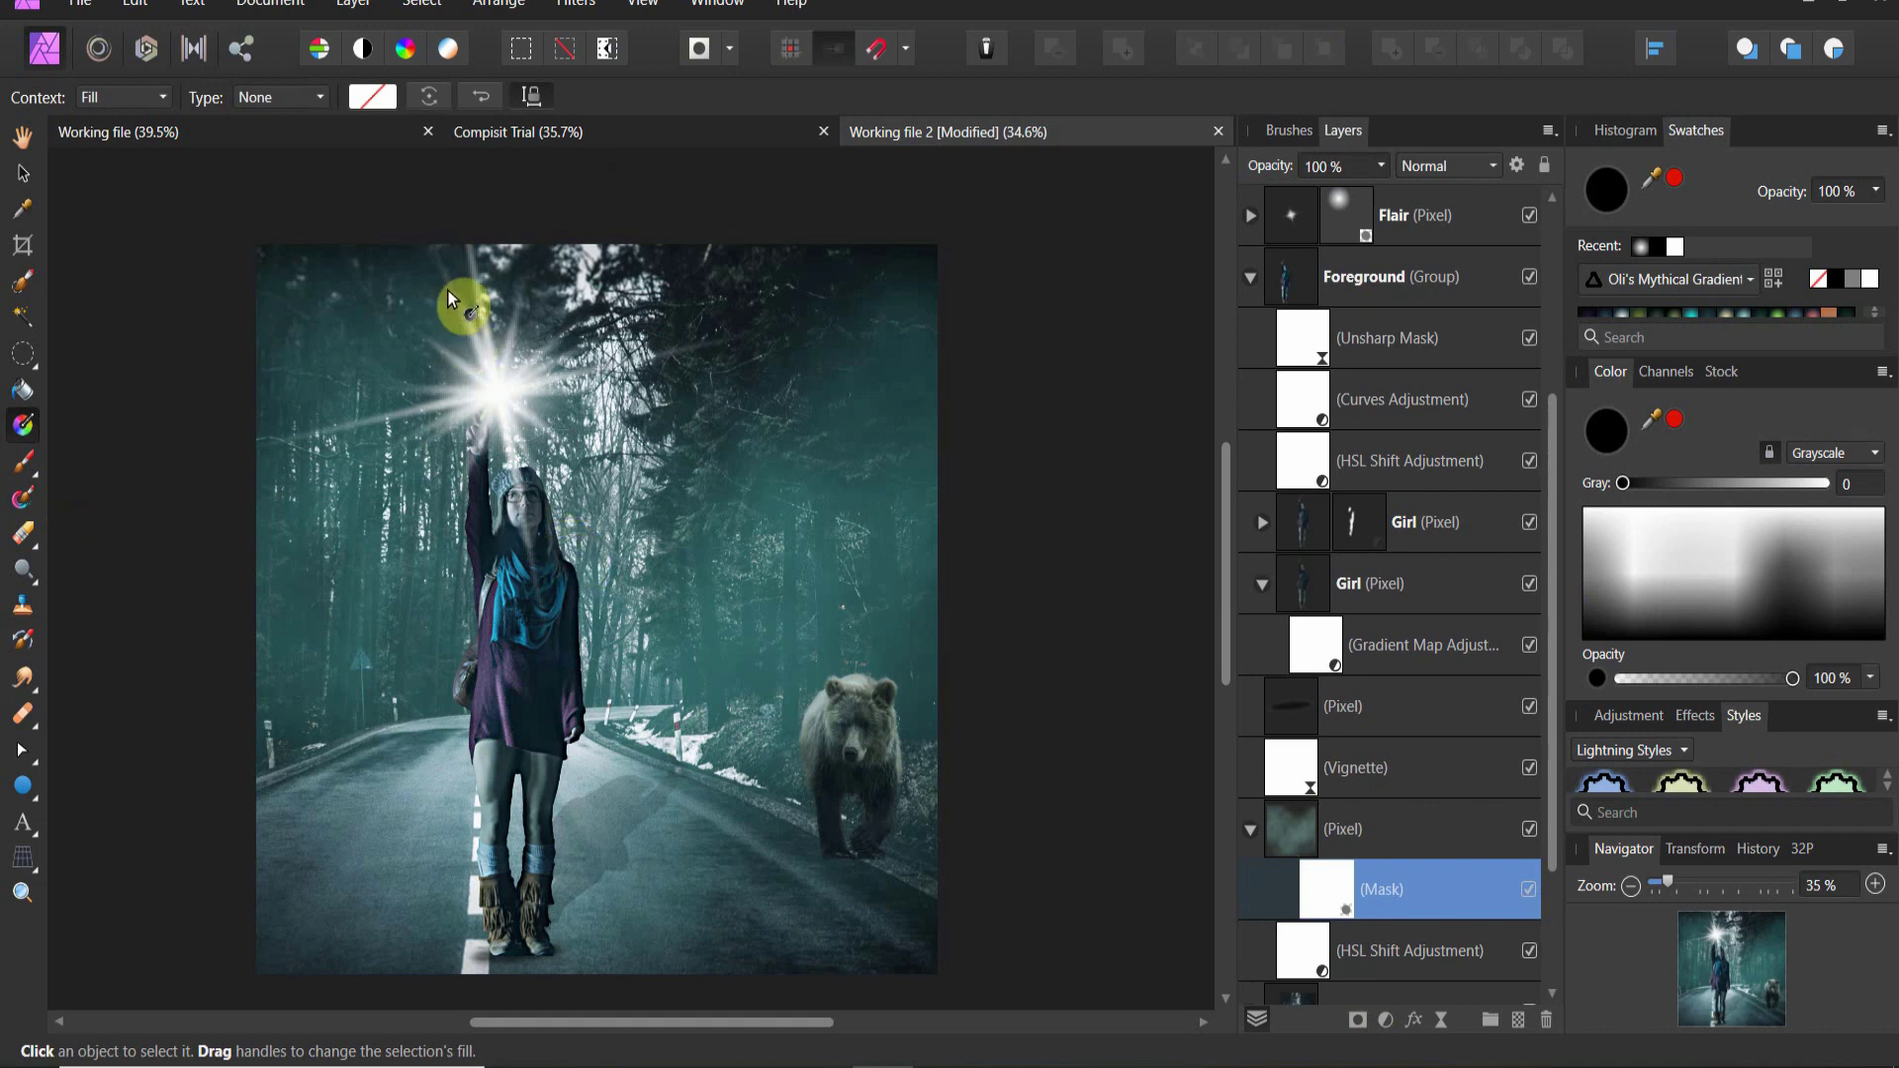
Step: Draw a reversed radial mask gradient from the girl toward the bear, with a black centre stop
left_click(322, 99)
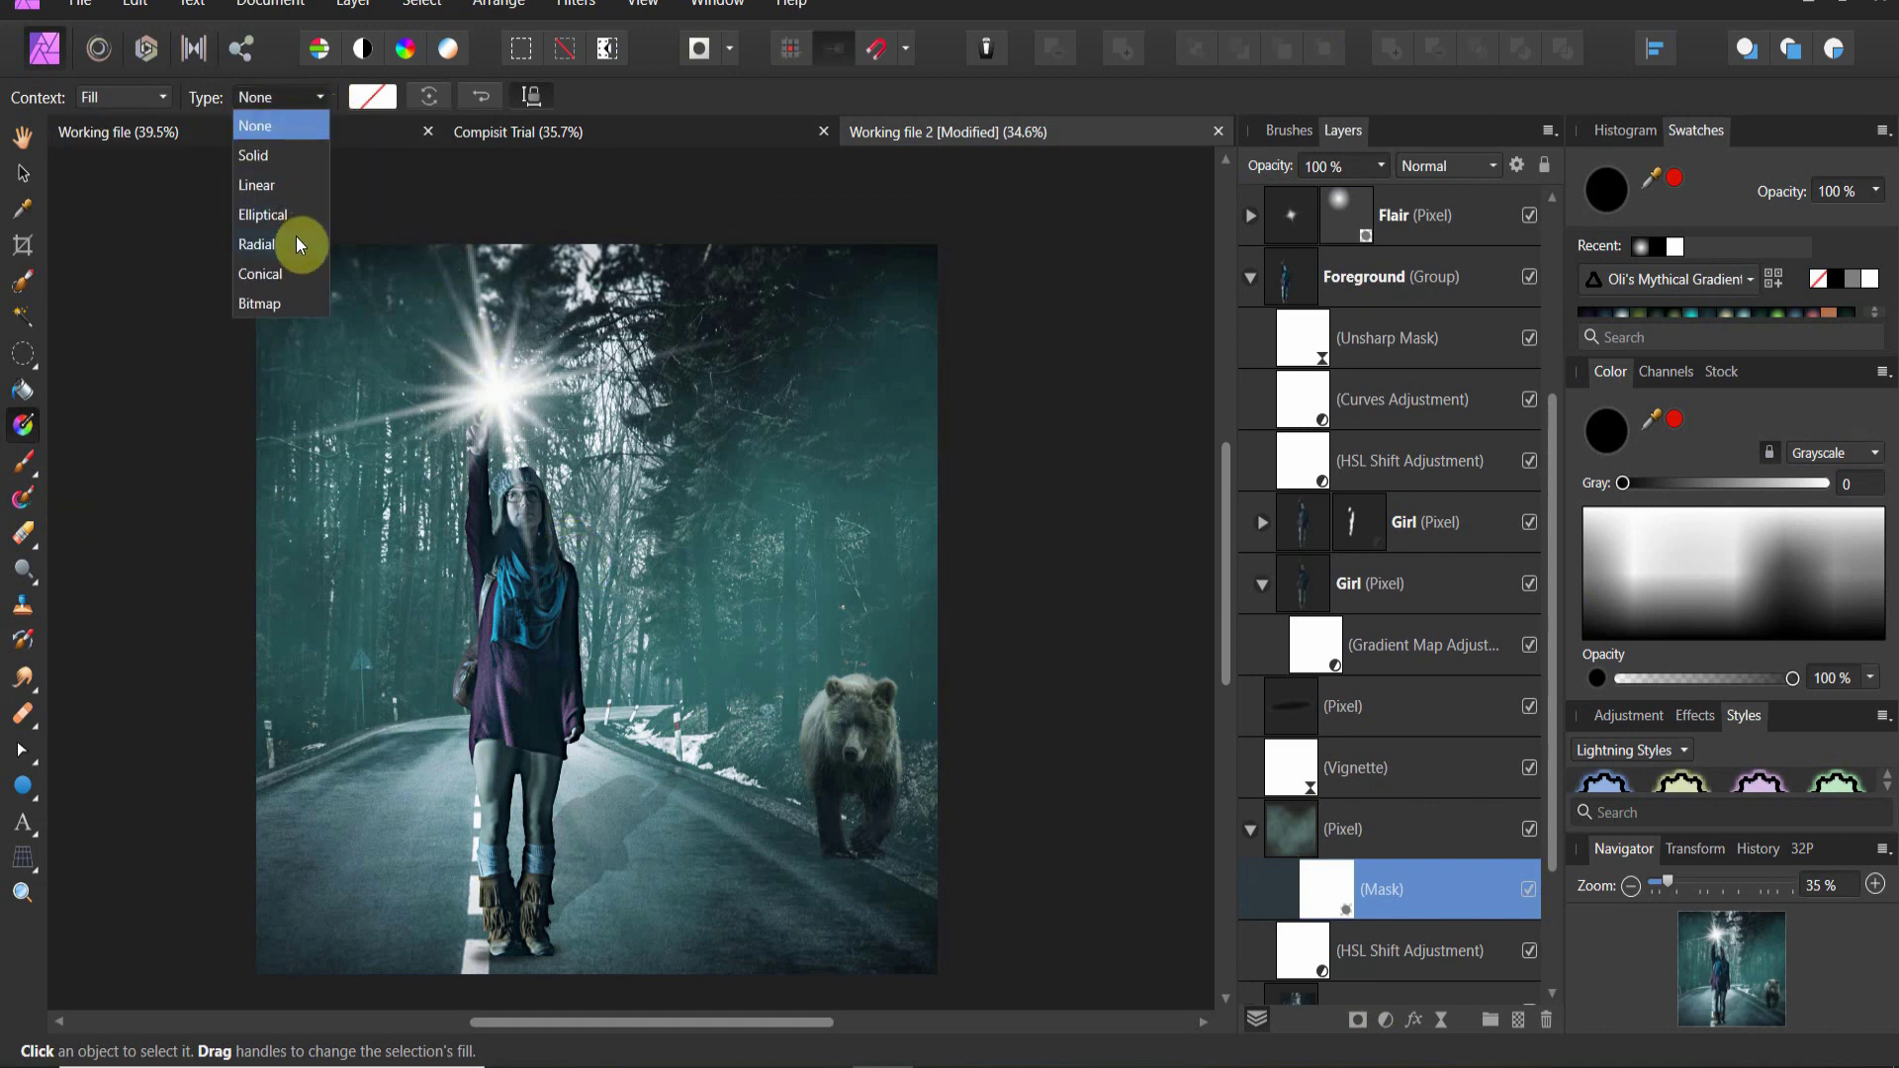
left_click(260, 244)
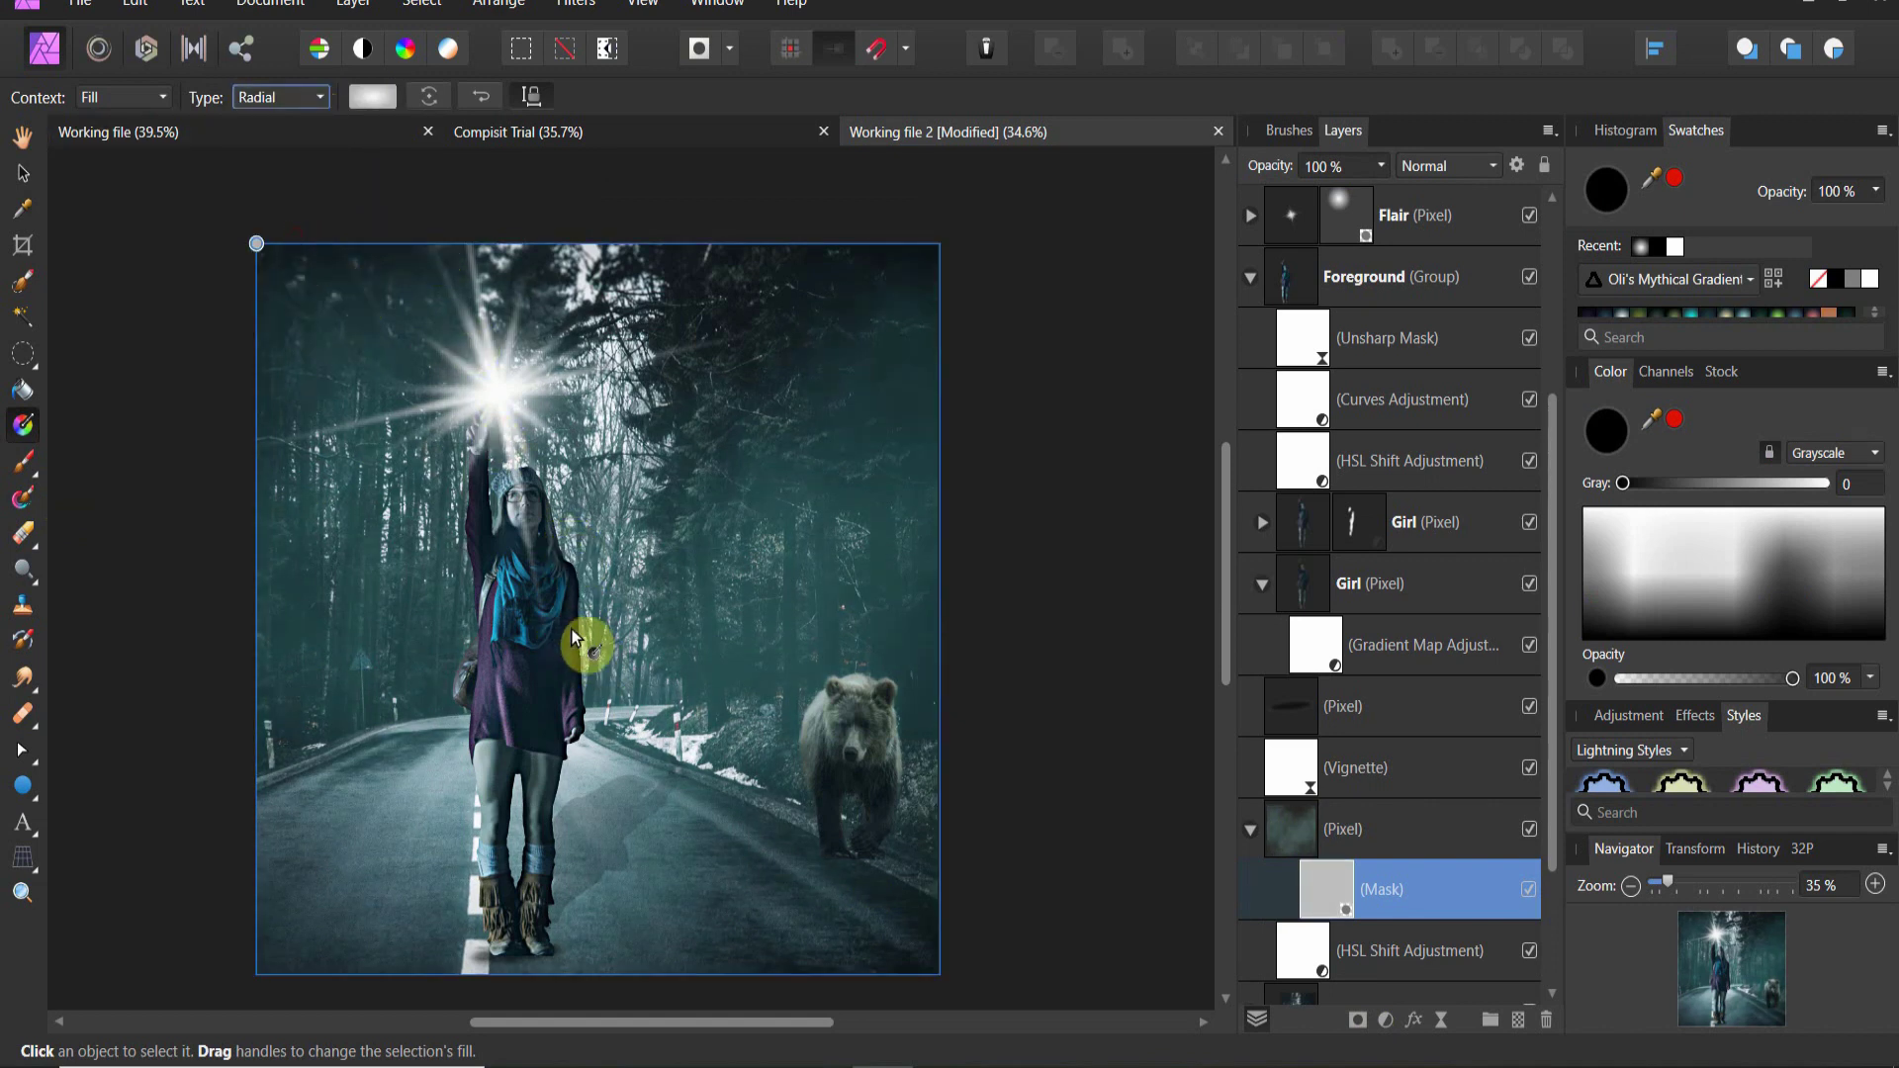
left_click_drag(572, 628, 835, 633)
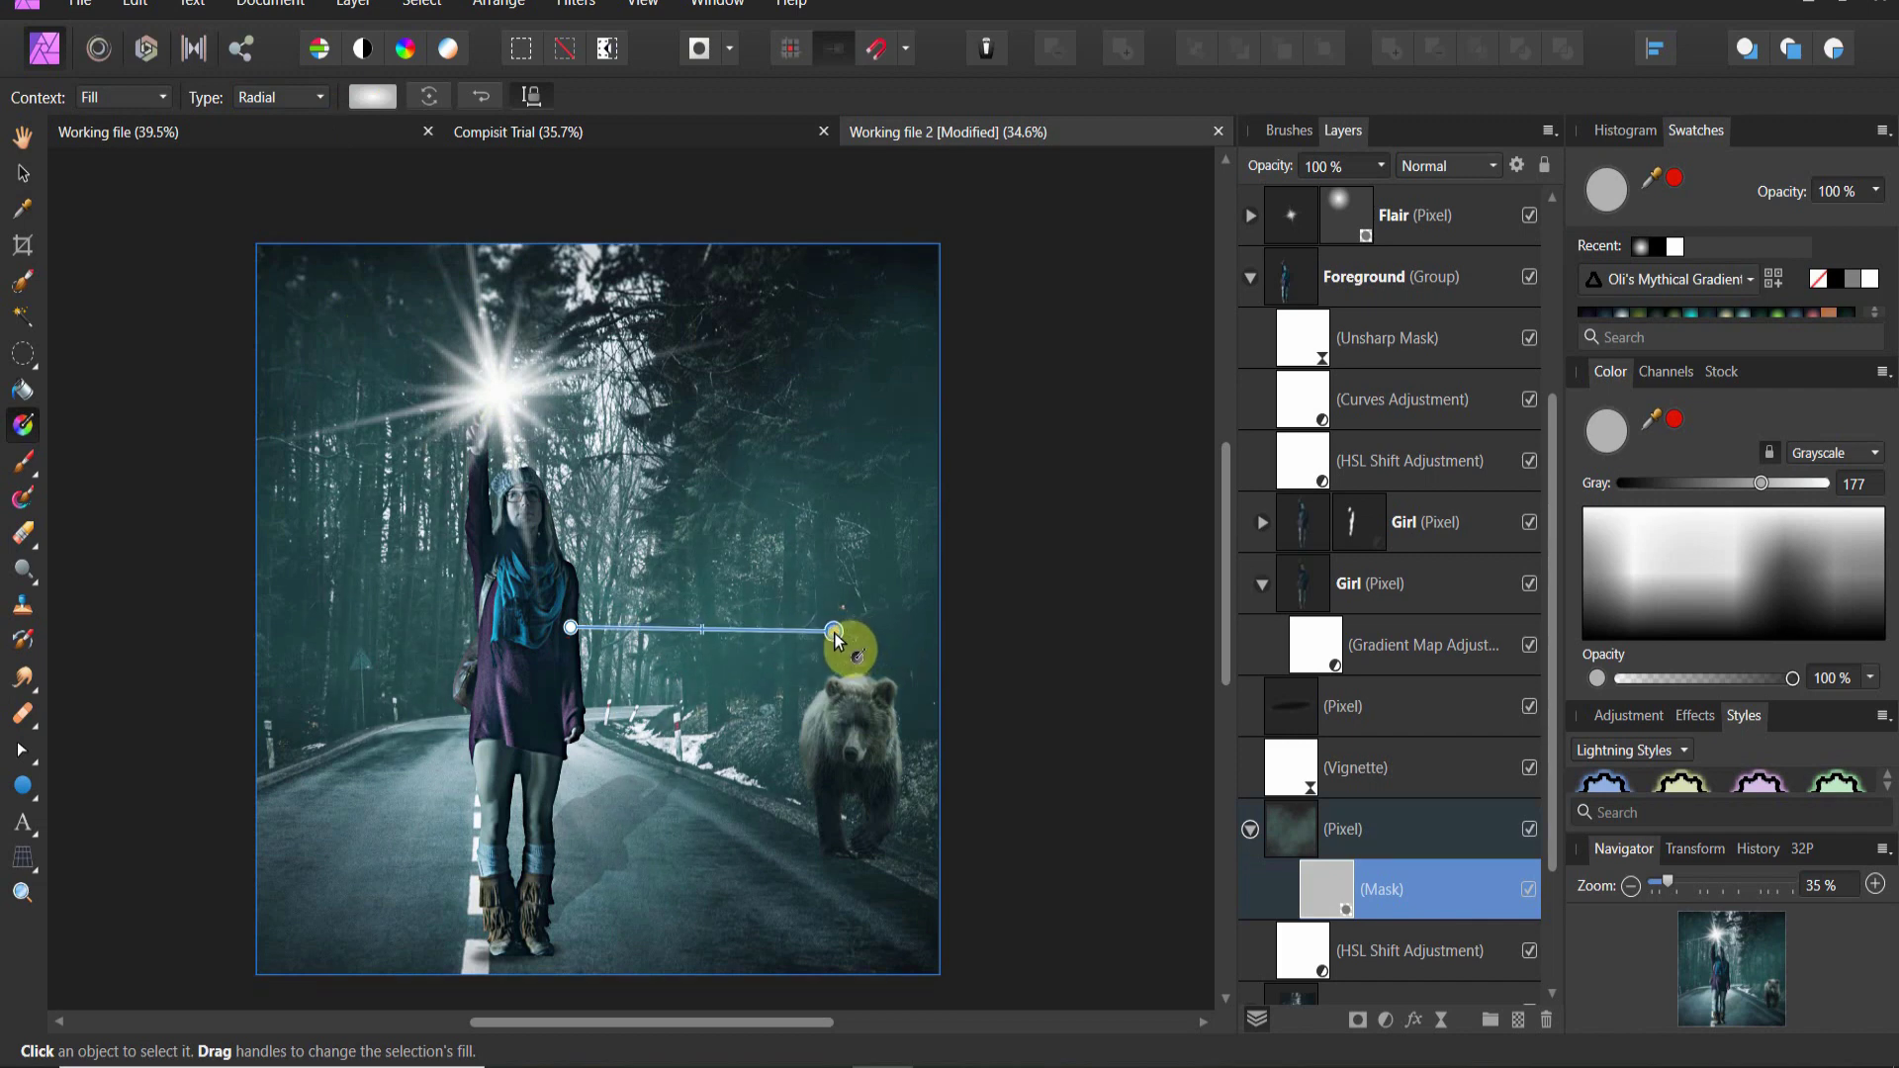
left_click(482, 96)
left_click(566, 626)
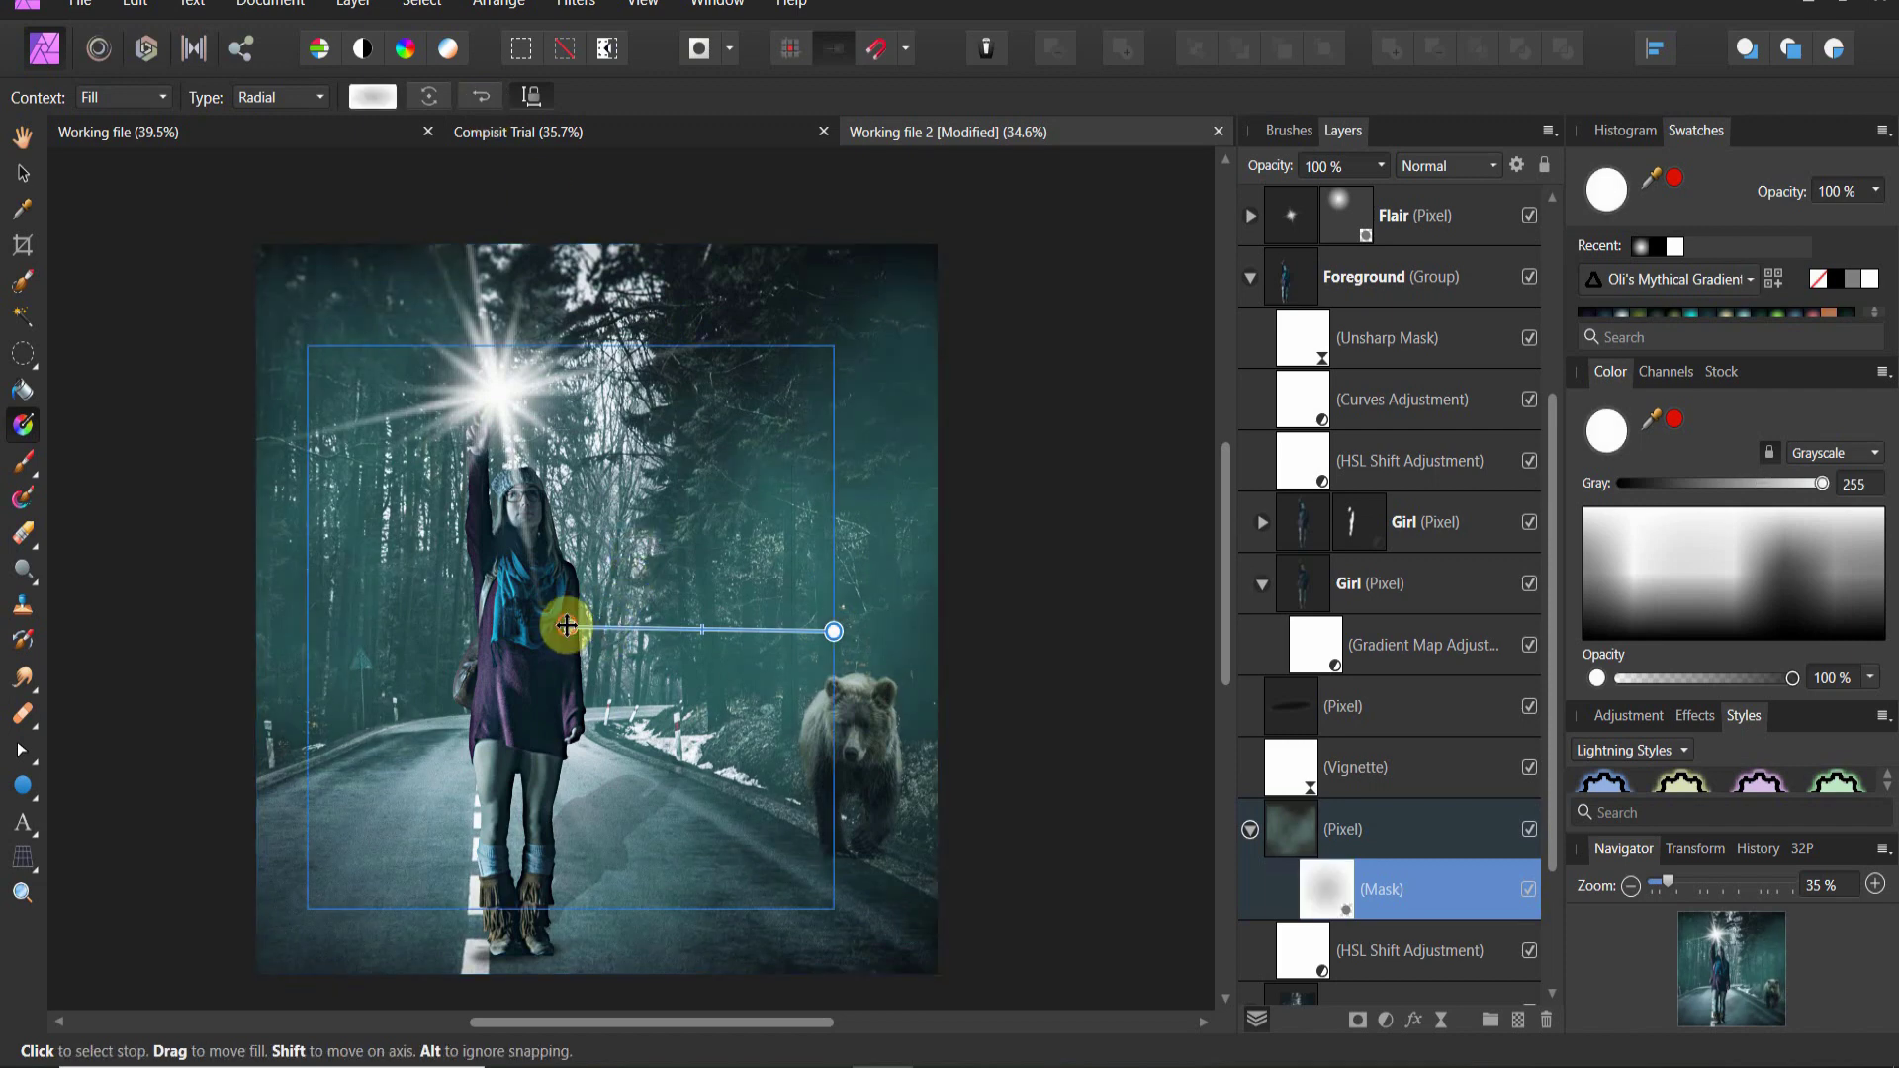
left_click(374, 95)
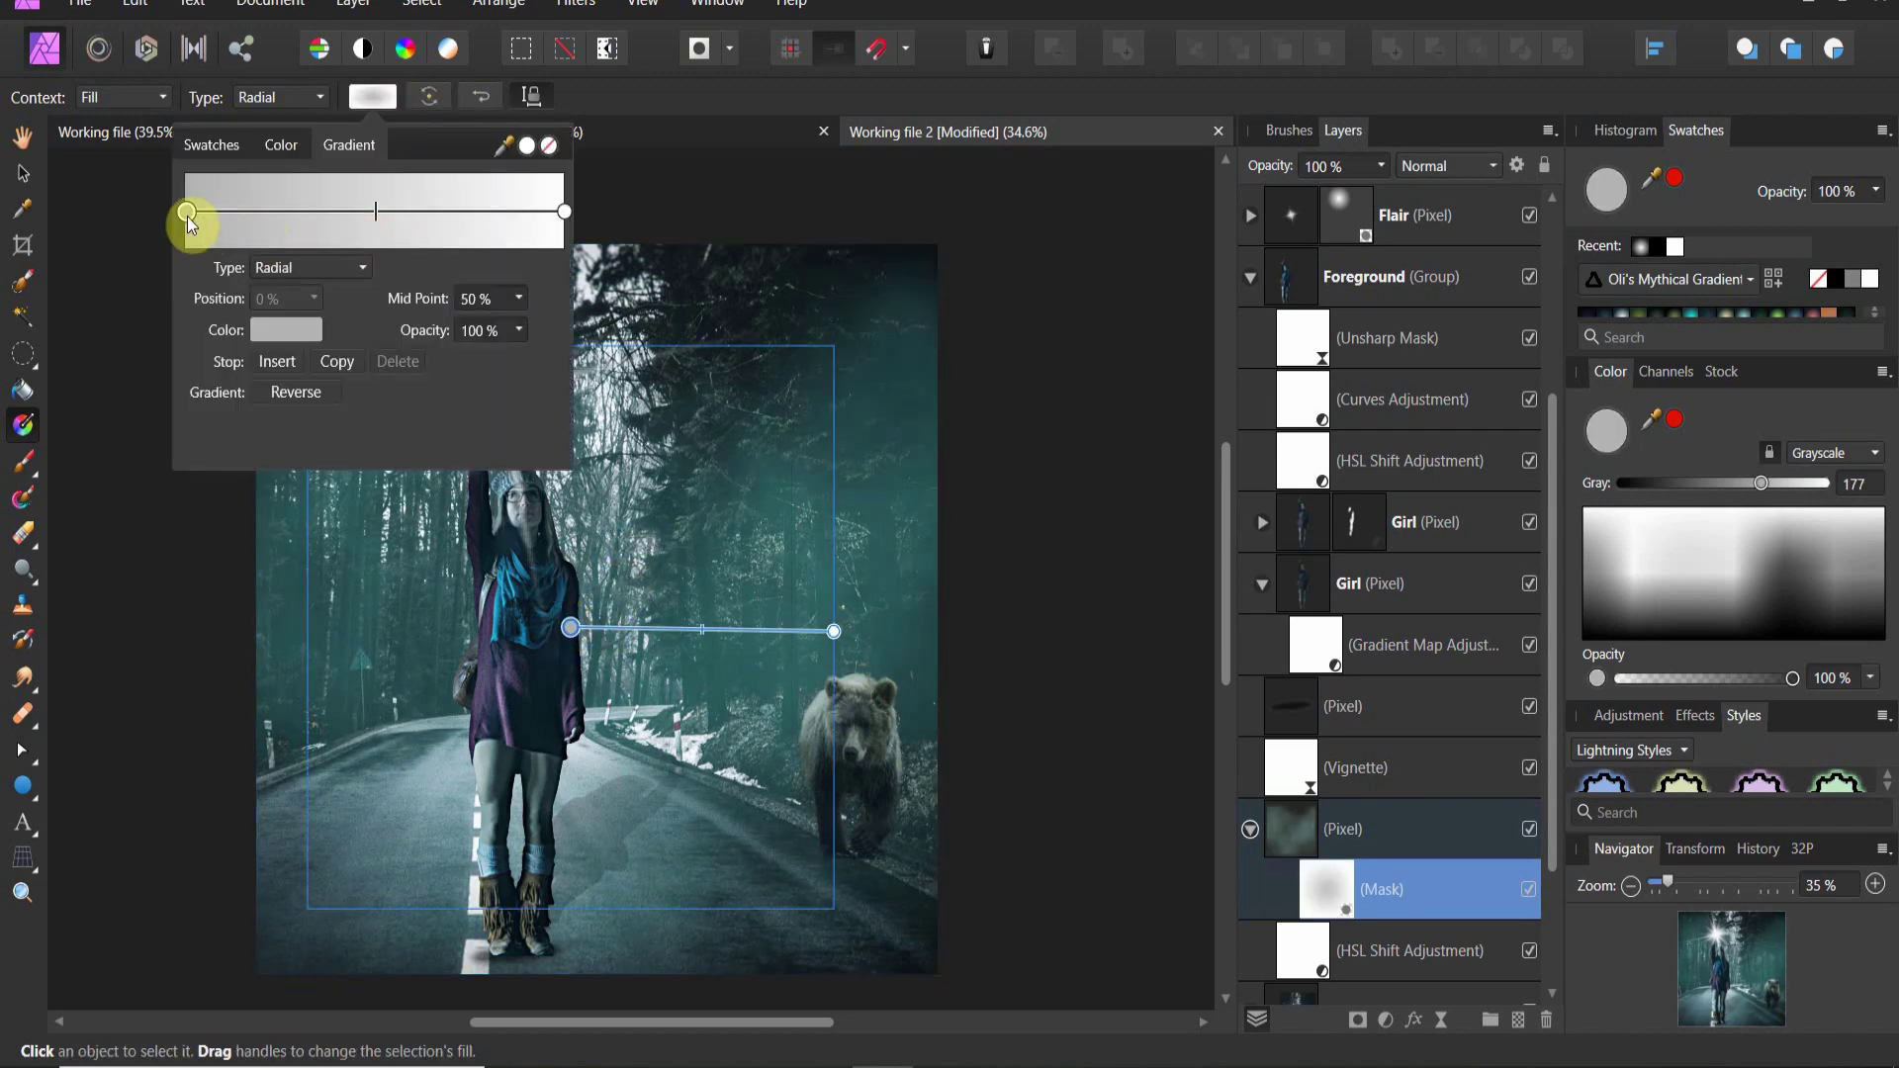
left_click(261, 331)
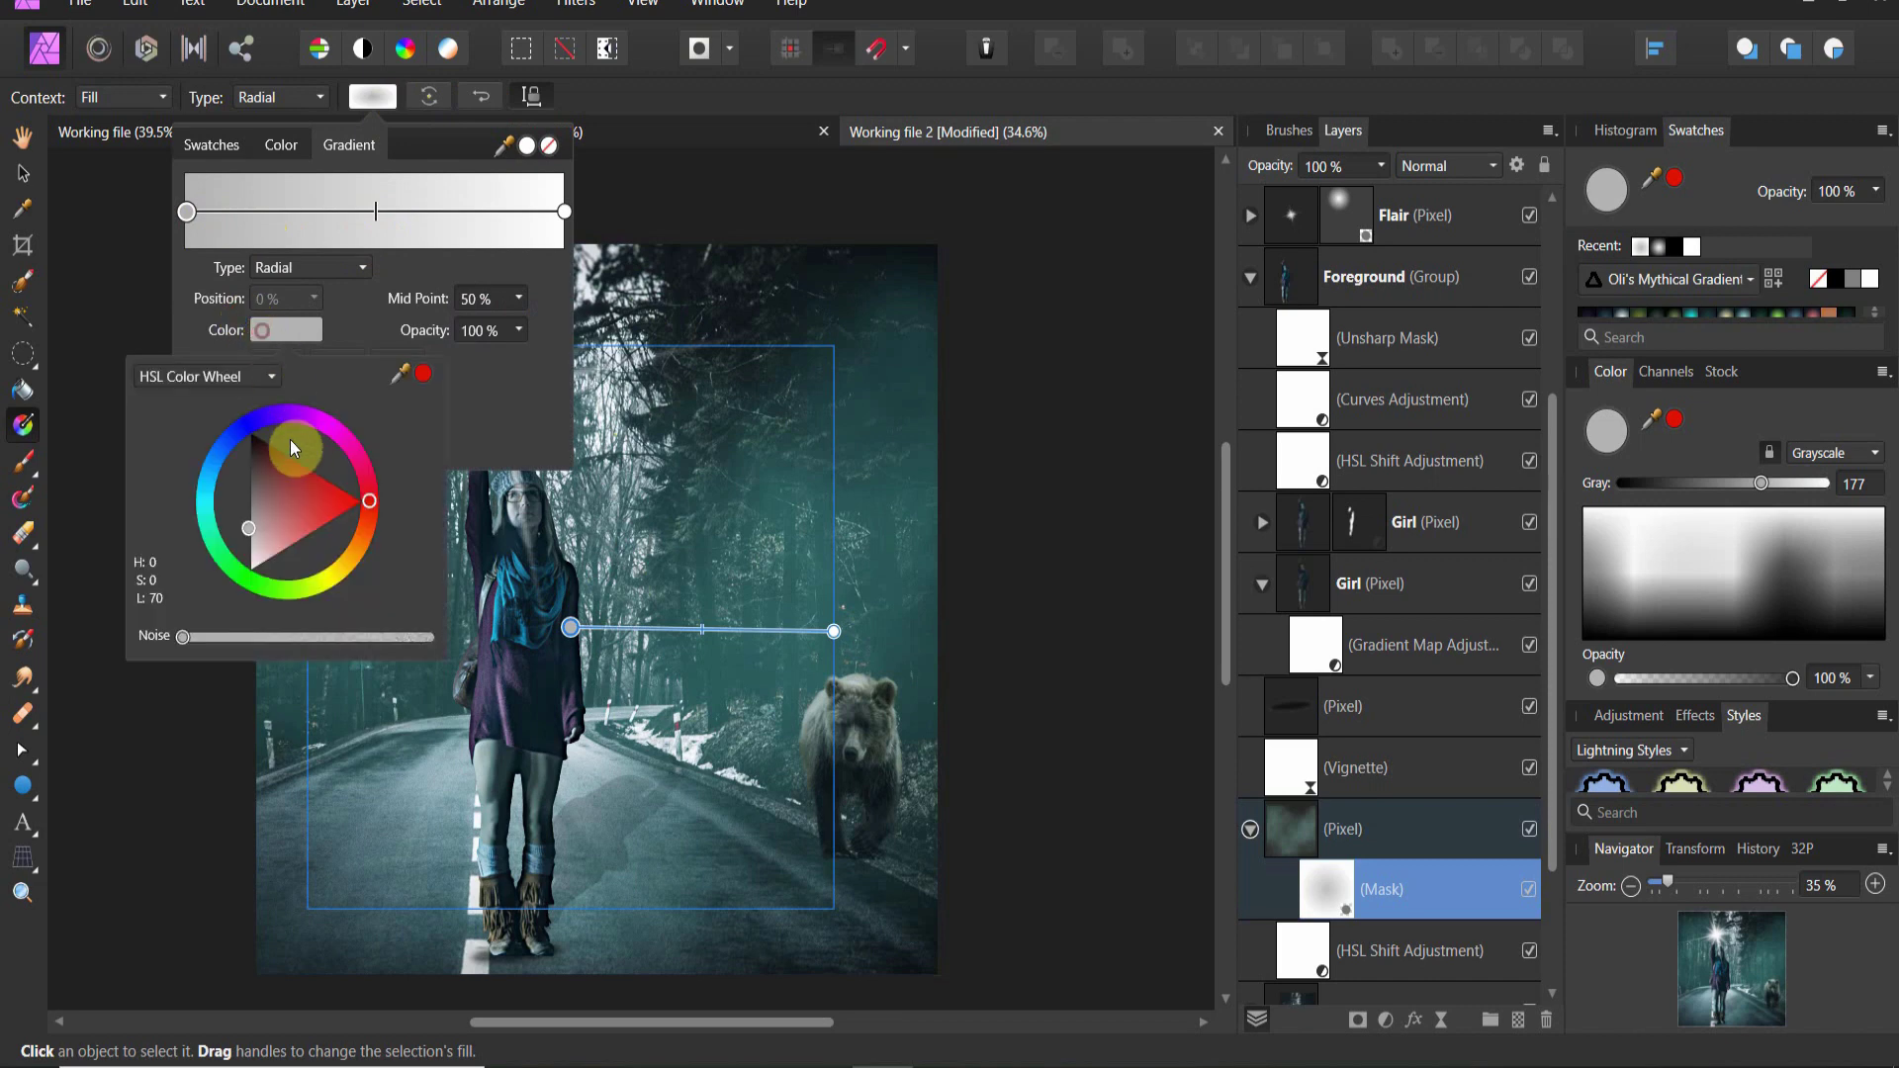
mouse_move(294, 447)
left_mouse_down()
mouse_move(231, 463)
mouse_move(230, 424)
left_mouse_up()
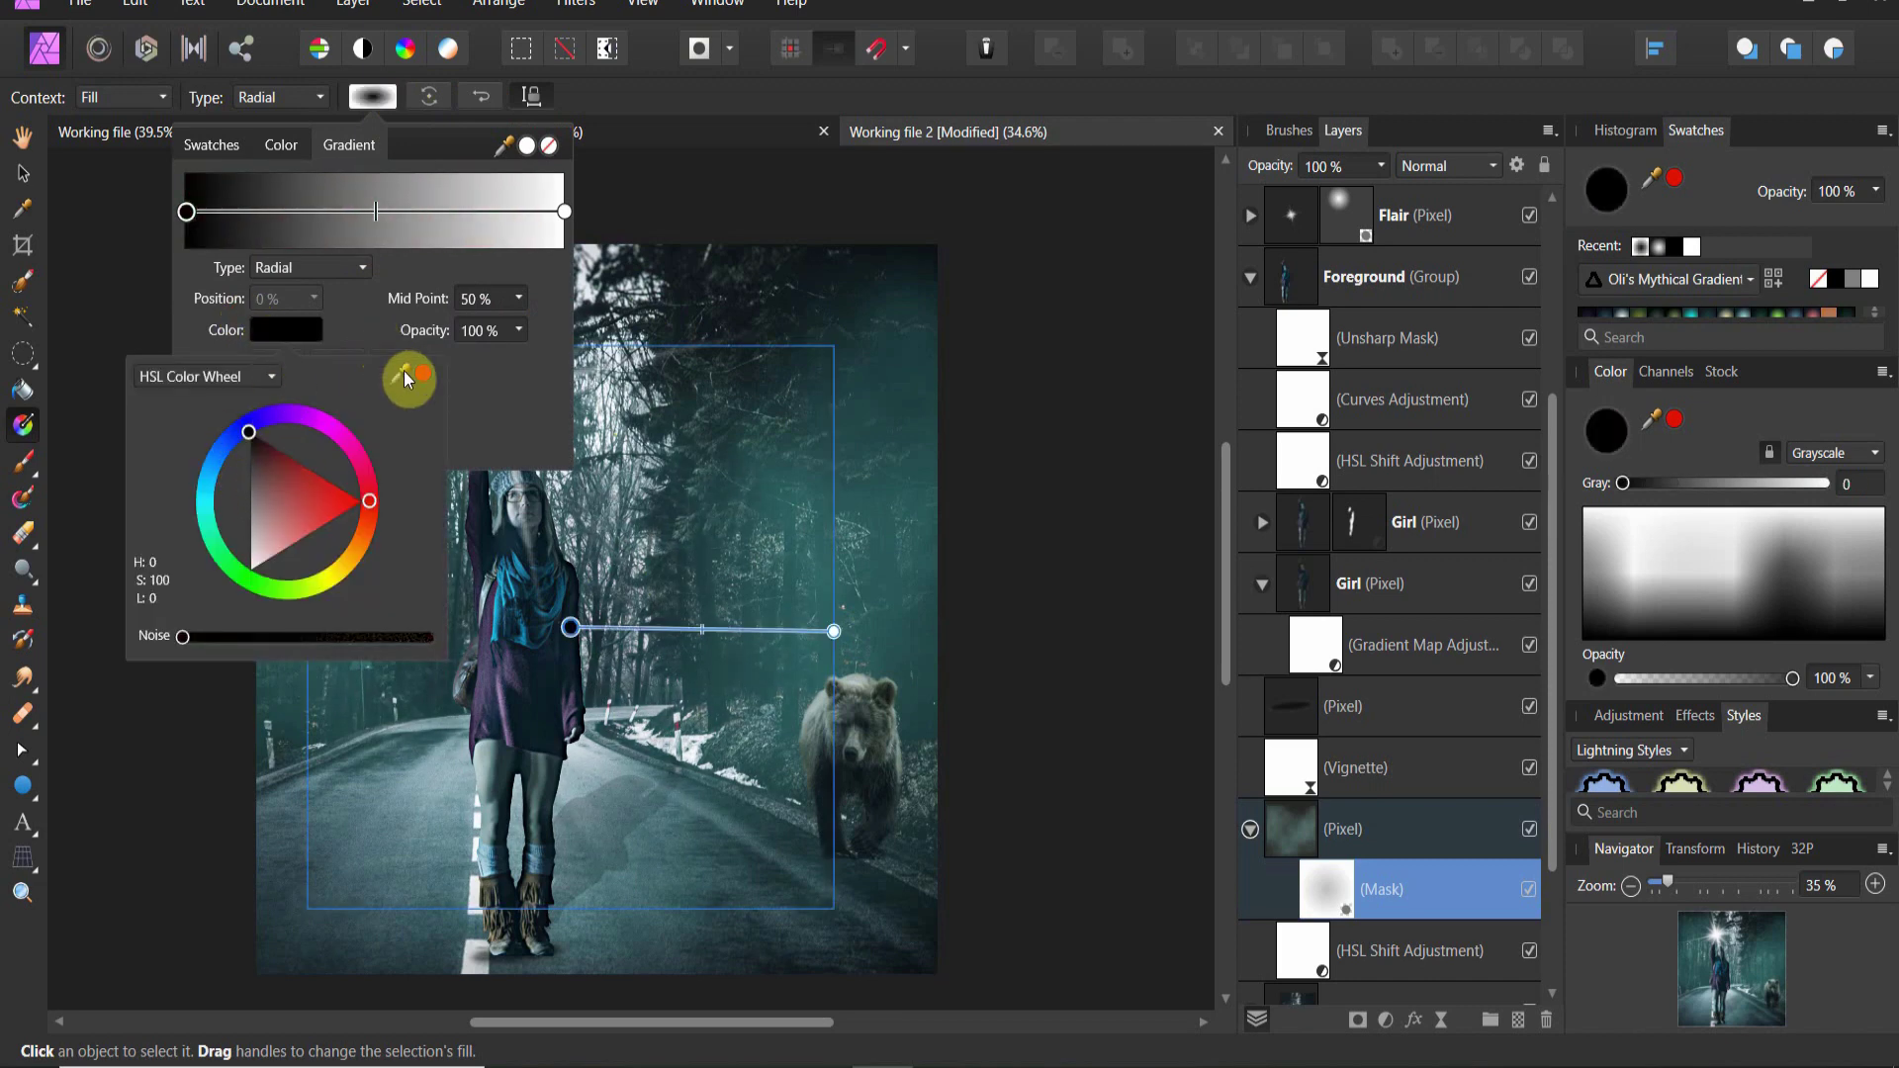
Step: Adjust the gradient's white end stop and midpoint to refine the fog fade around the girl
left_click(834, 631)
mouse_move(835, 631)
left_mouse_down()
mouse_move(893, 633)
mouse_move(788, 634)
mouse_move(827, 633)
left_mouse_up()
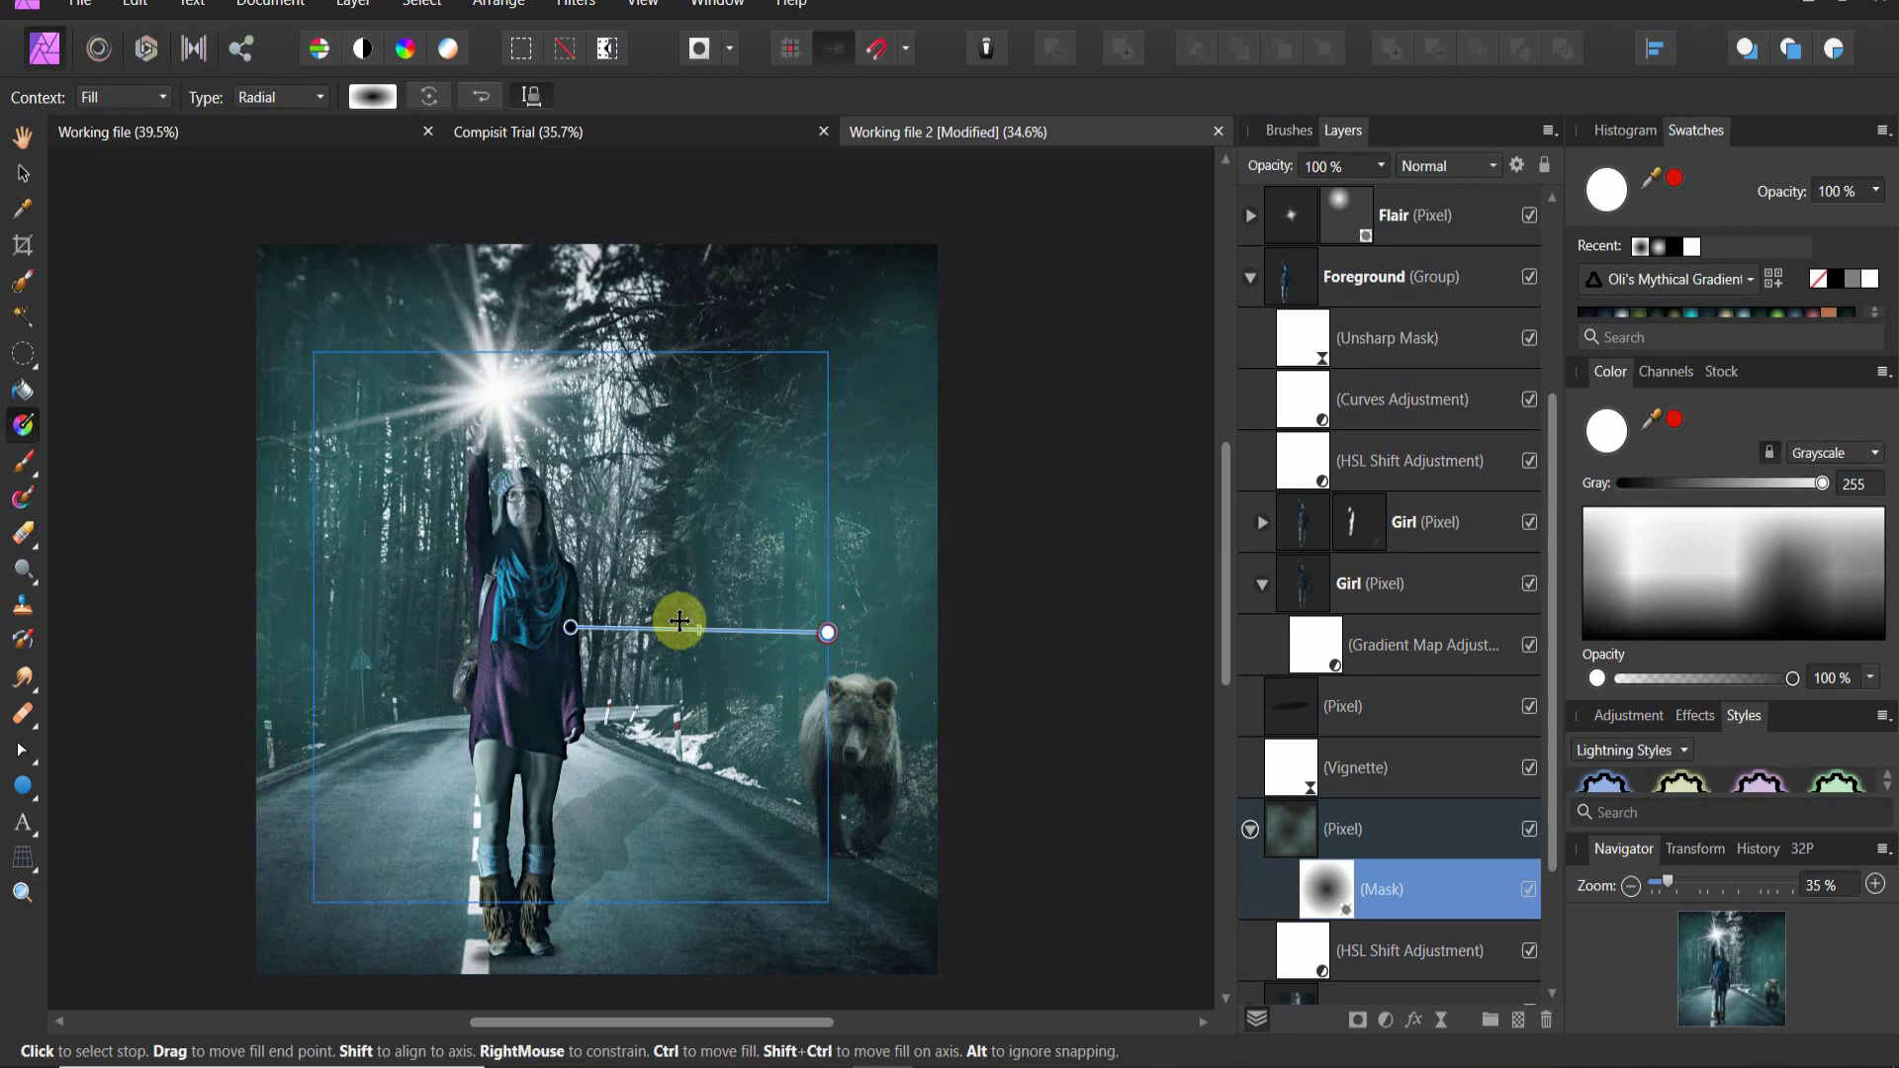
mouse_move(700, 629)
left_mouse_down()
mouse_move(751, 627)
mouse_move(730, 629)
left_mouse_up()
left_click(582, 631)
mouse_move(584, 631)
left_mouse_down()
mouse_move(551, 628)
mouse_move(573, 627)
left_mouse_up()
left_click(814, 557)
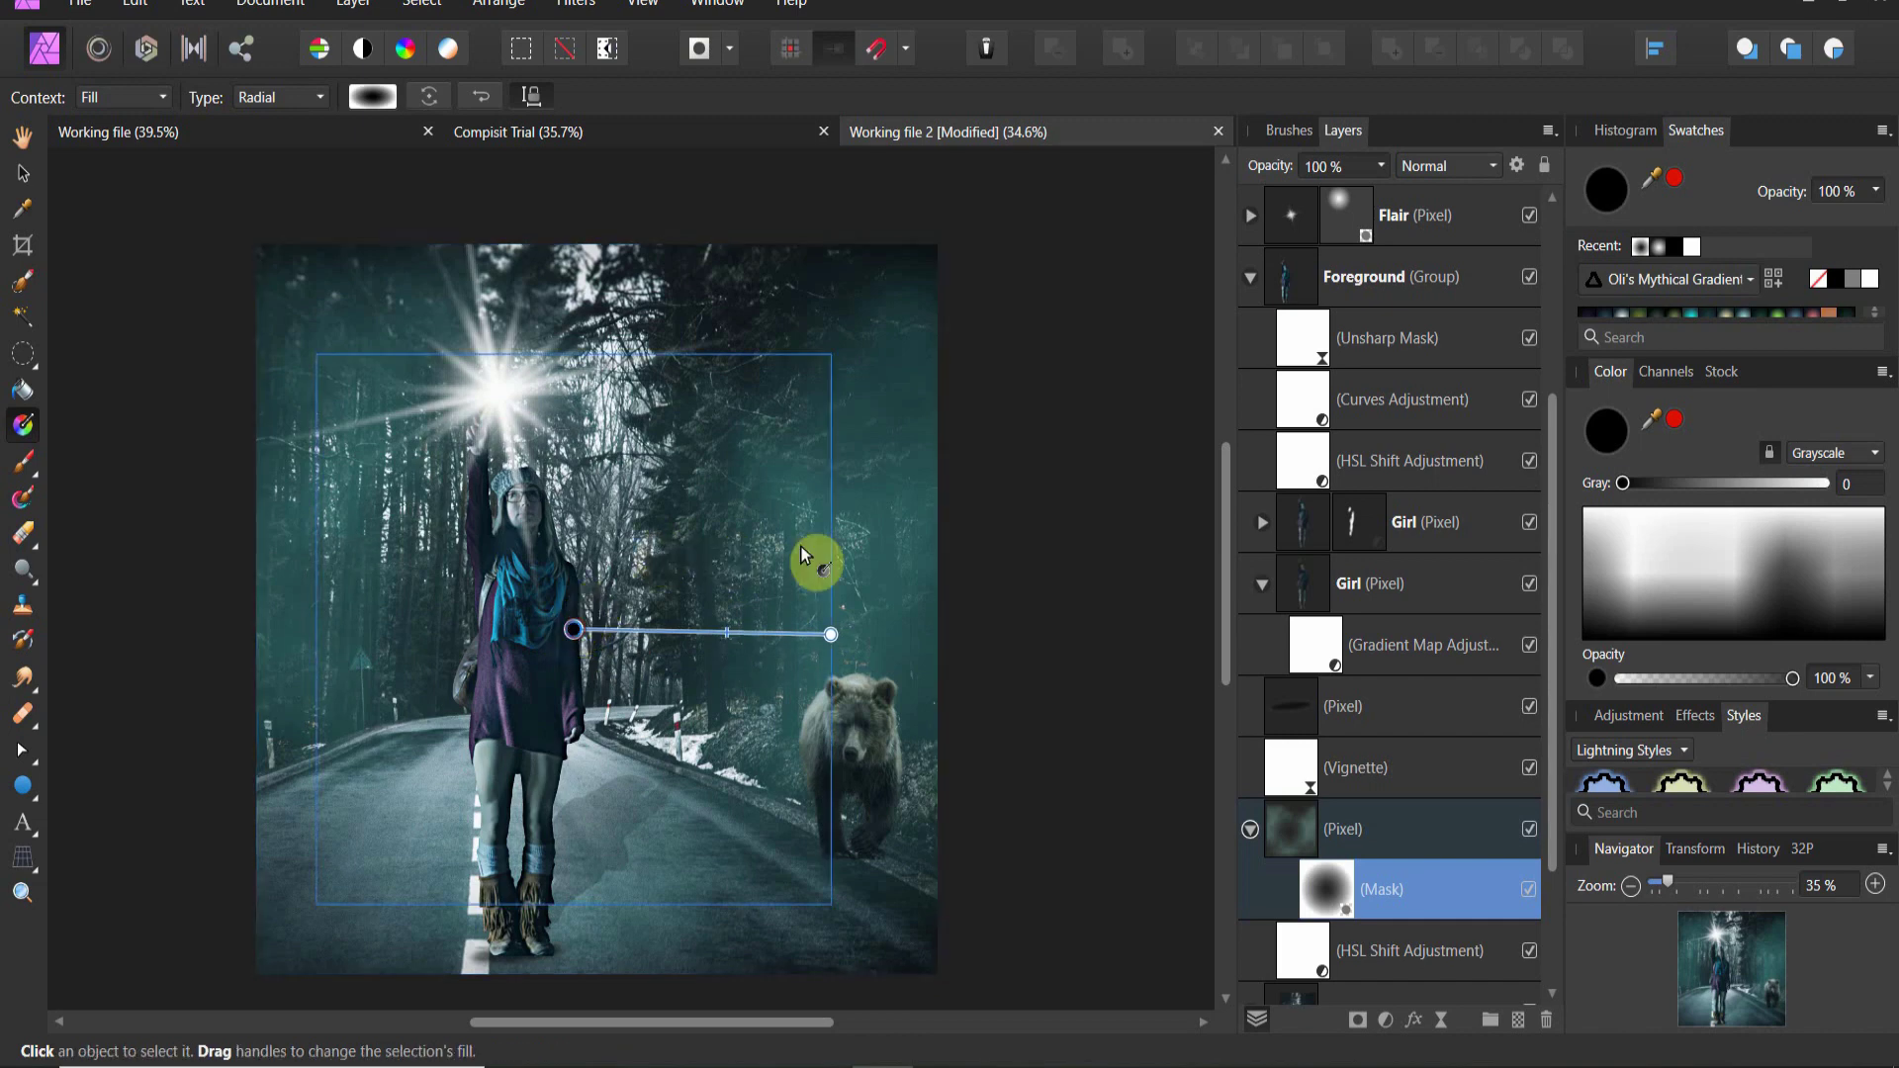
left_click(1030, 579)
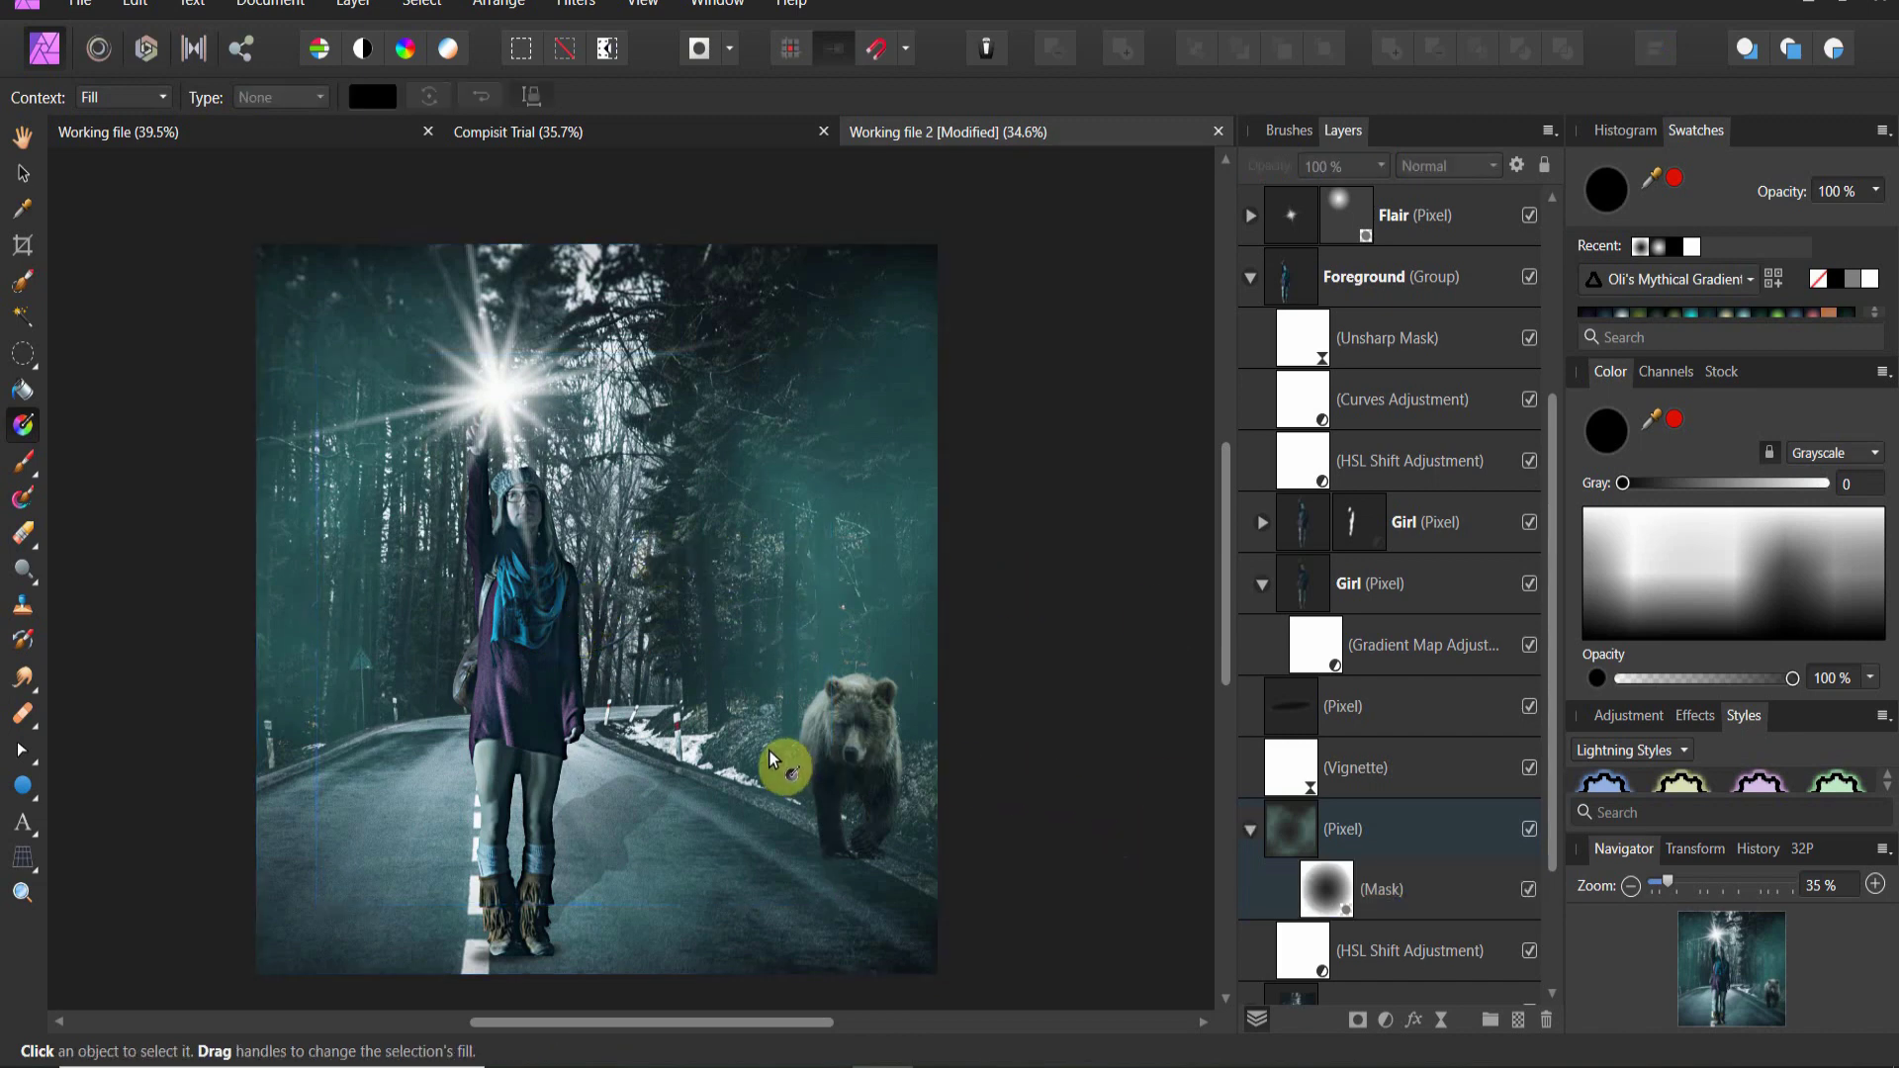
Step: Add a new empty pixel layer above the midground layer with the bear
left_click(1254, 829)
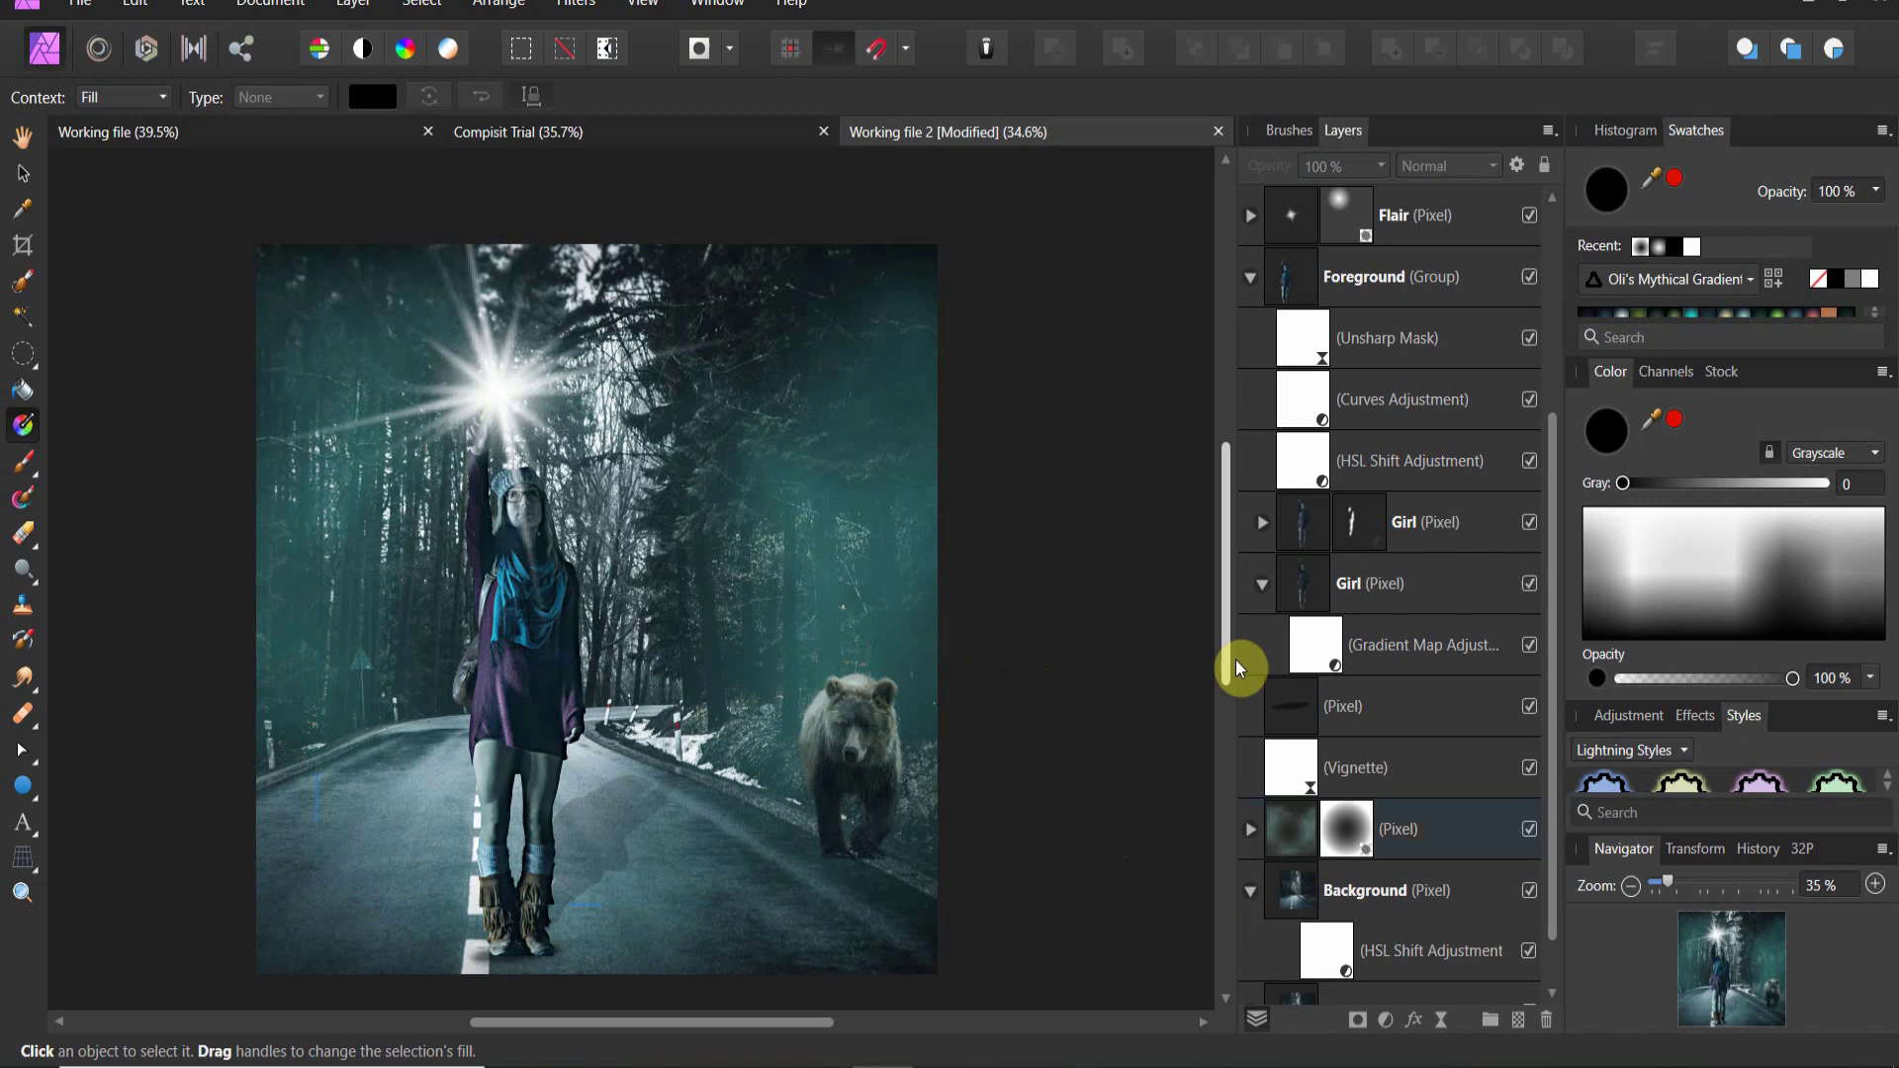
scroll(1266, 661, "up", 5)
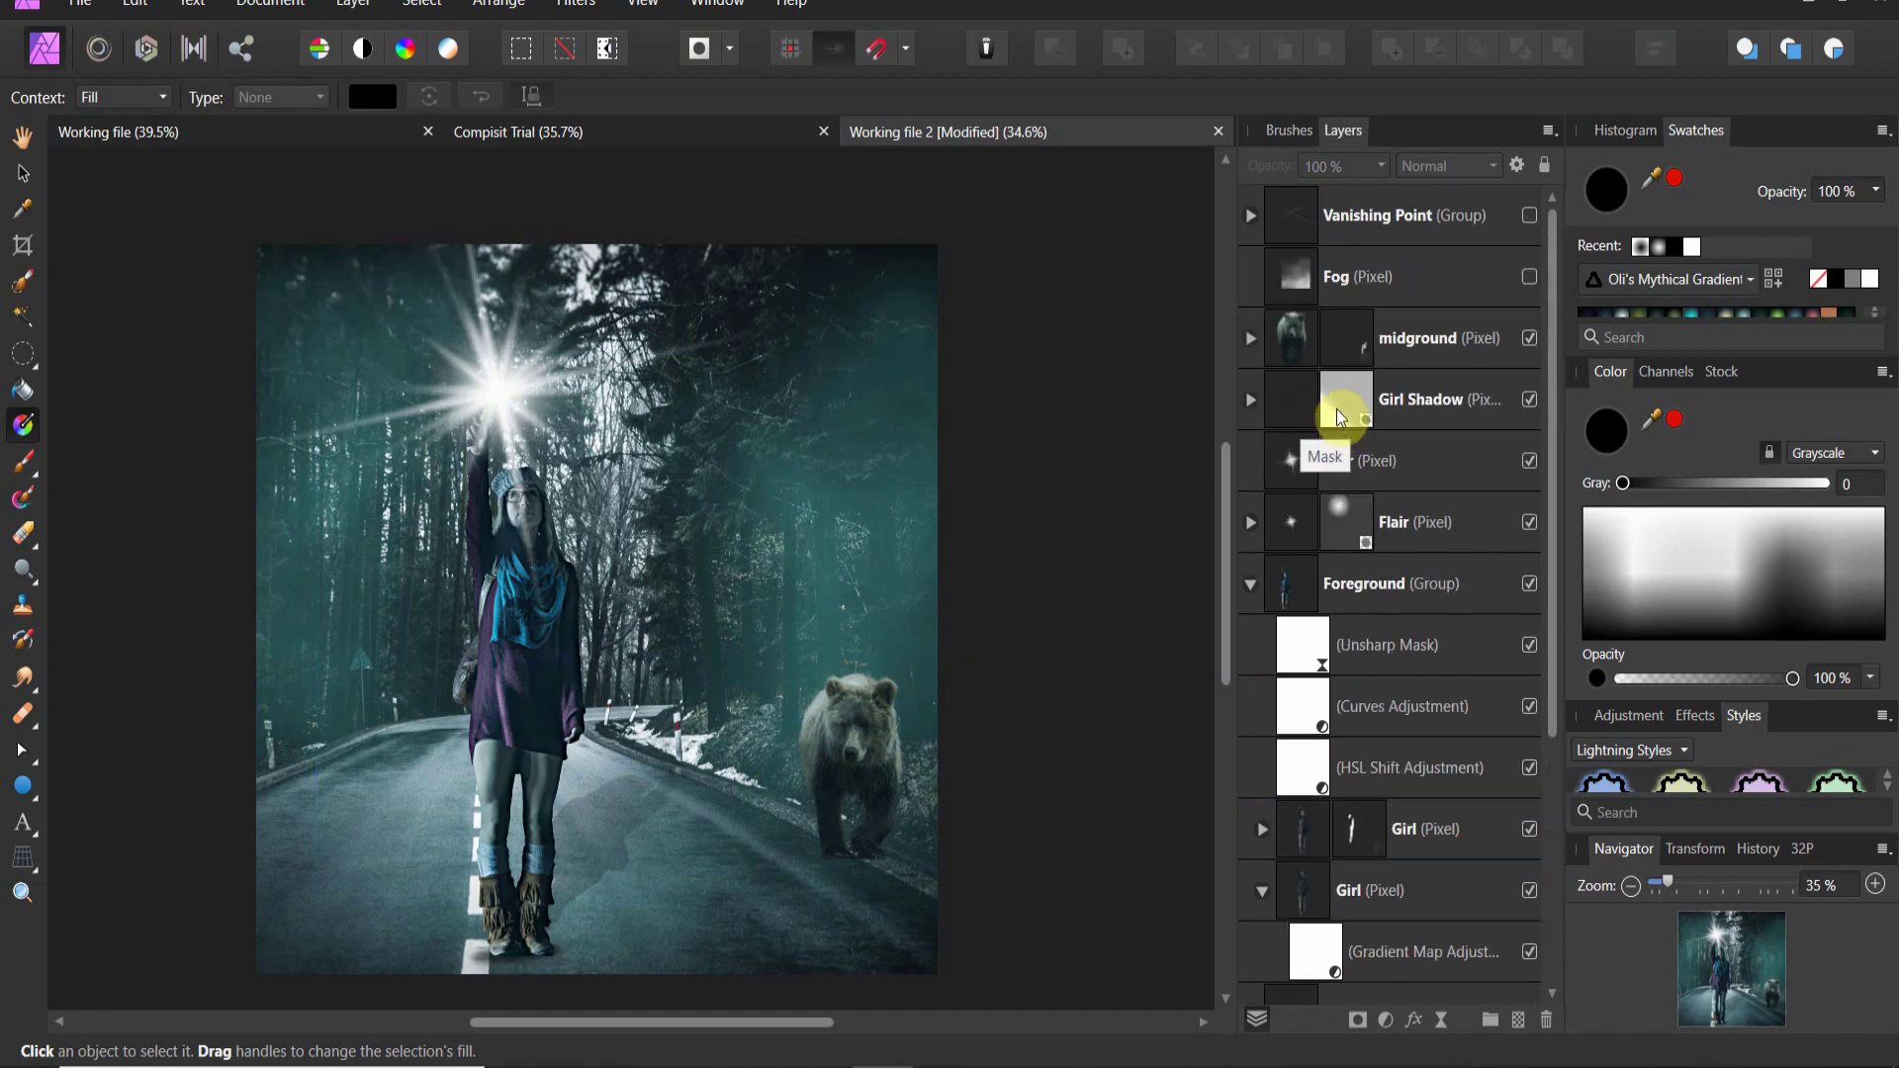
left_click(1360, 321)
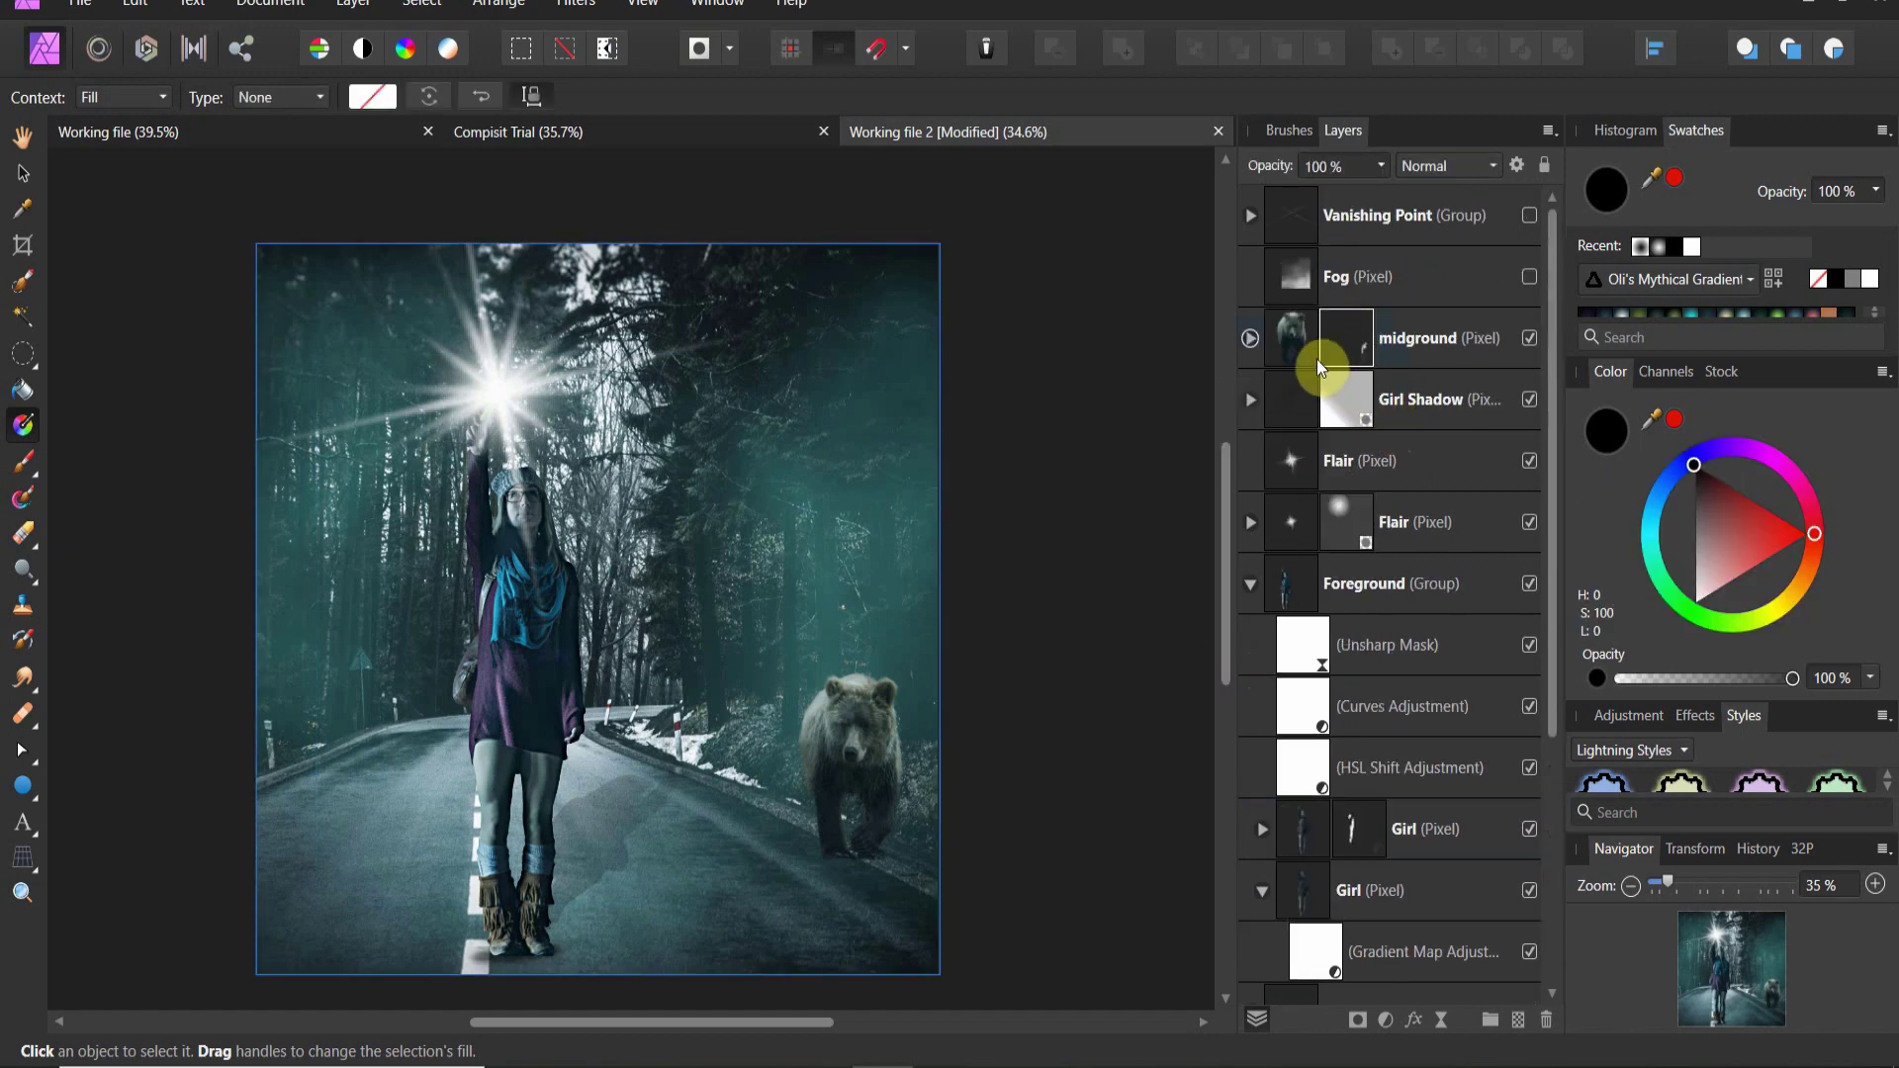
left_click(1306, 332)
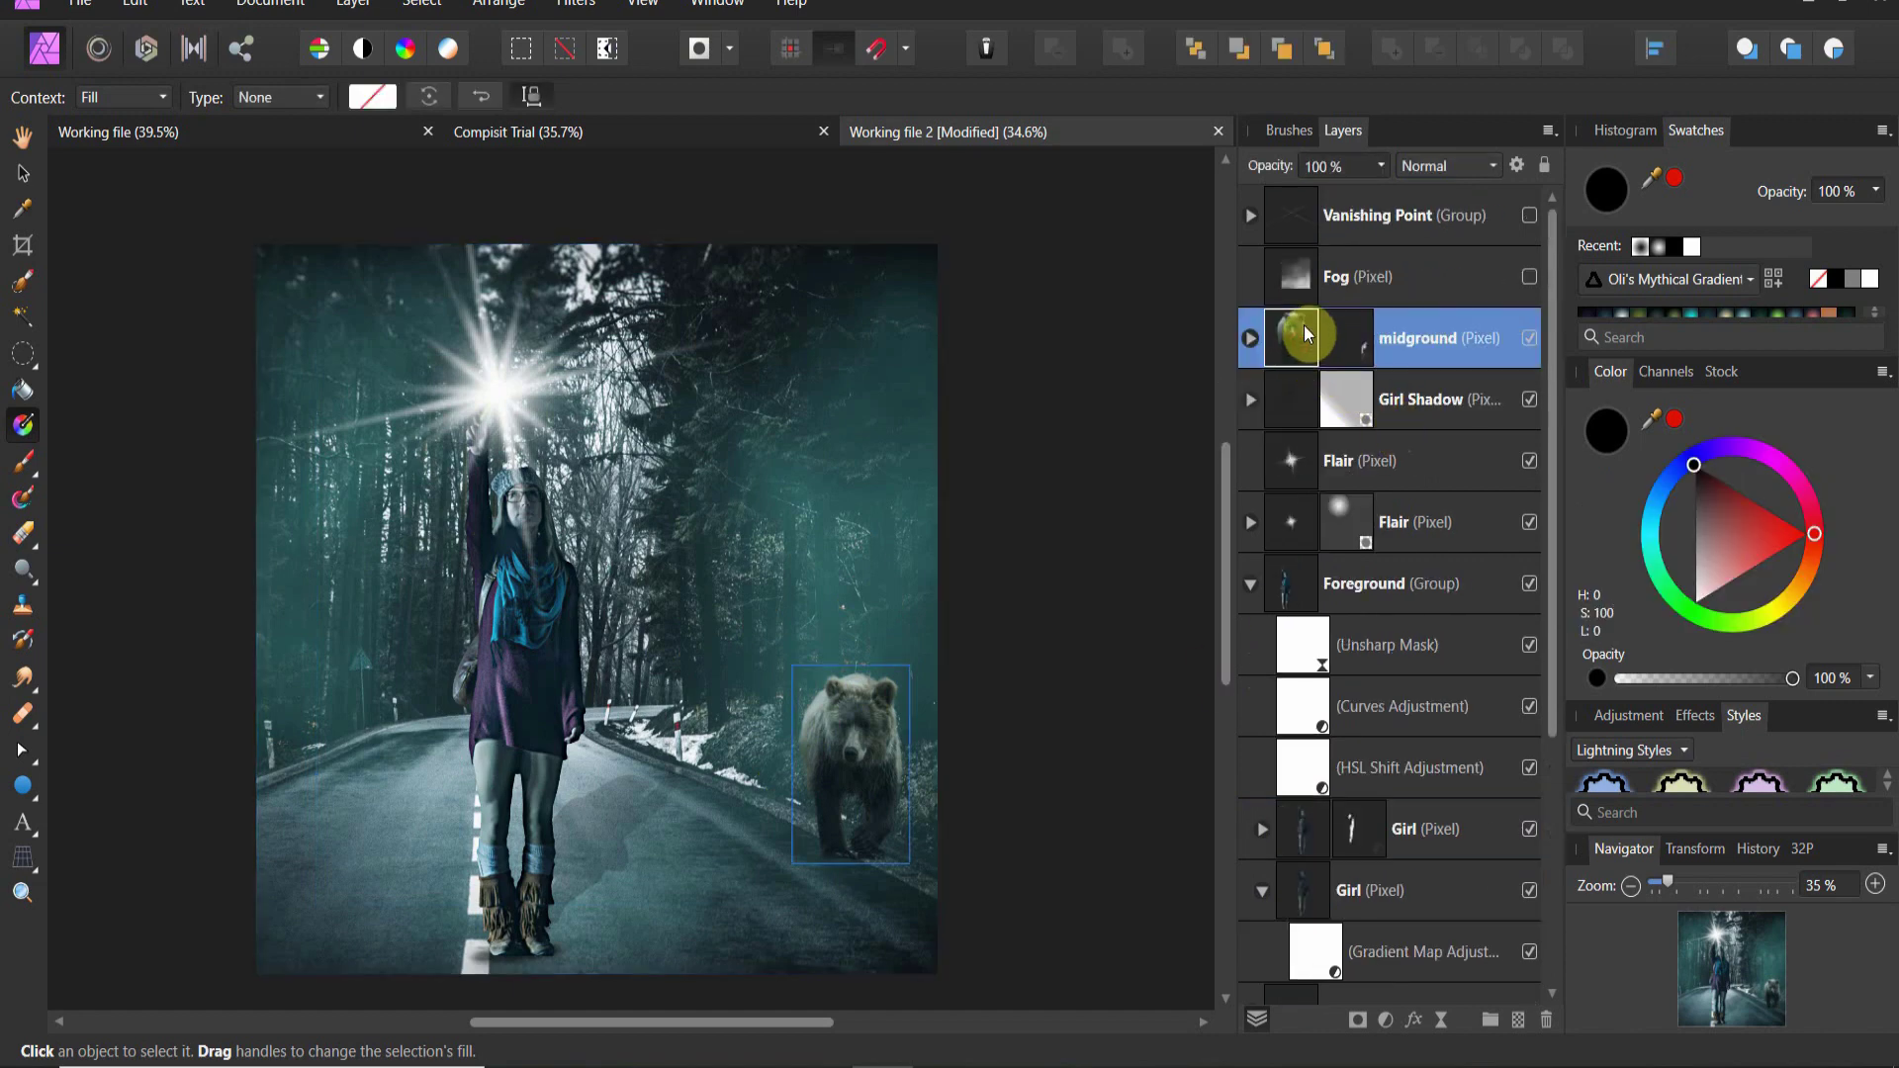
left_click(1490, 1023)
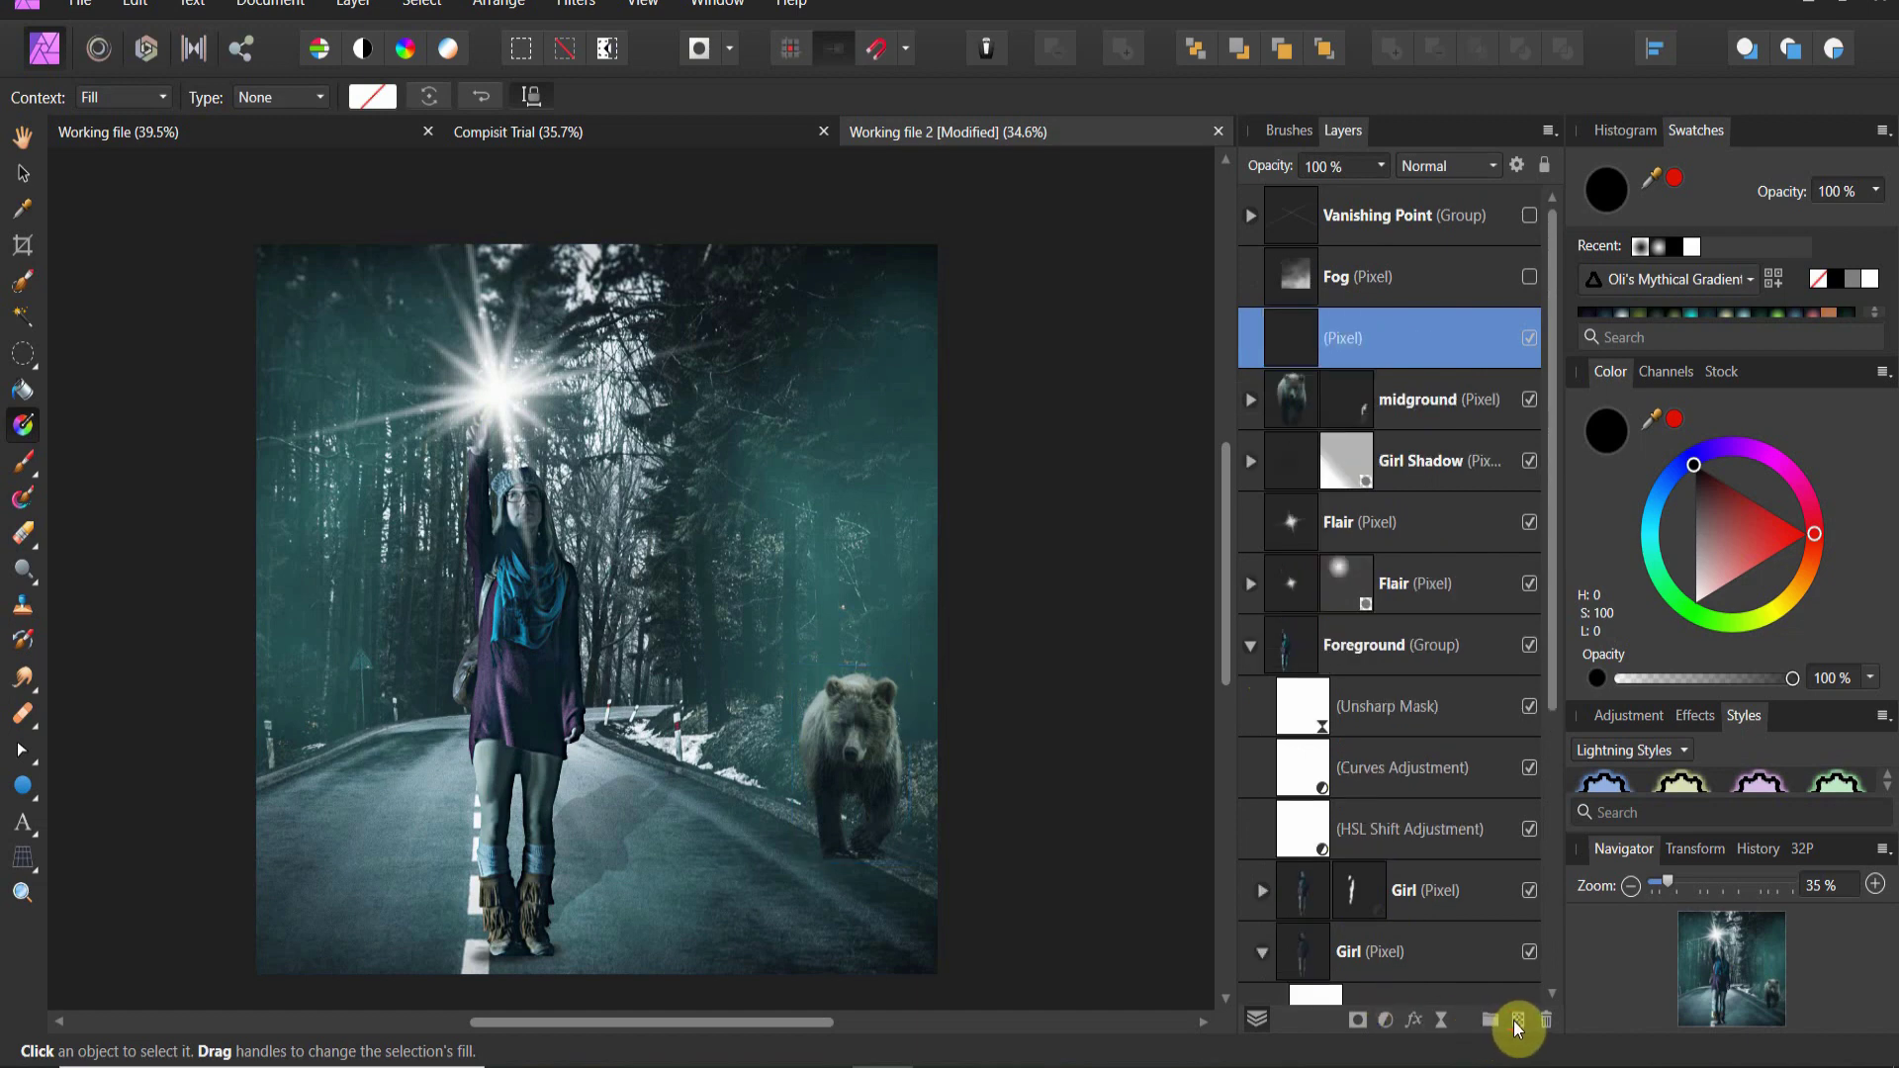
Step: Paint soft cyan fog across the lower scene and stretch the layer upward
left_click(20, 471)
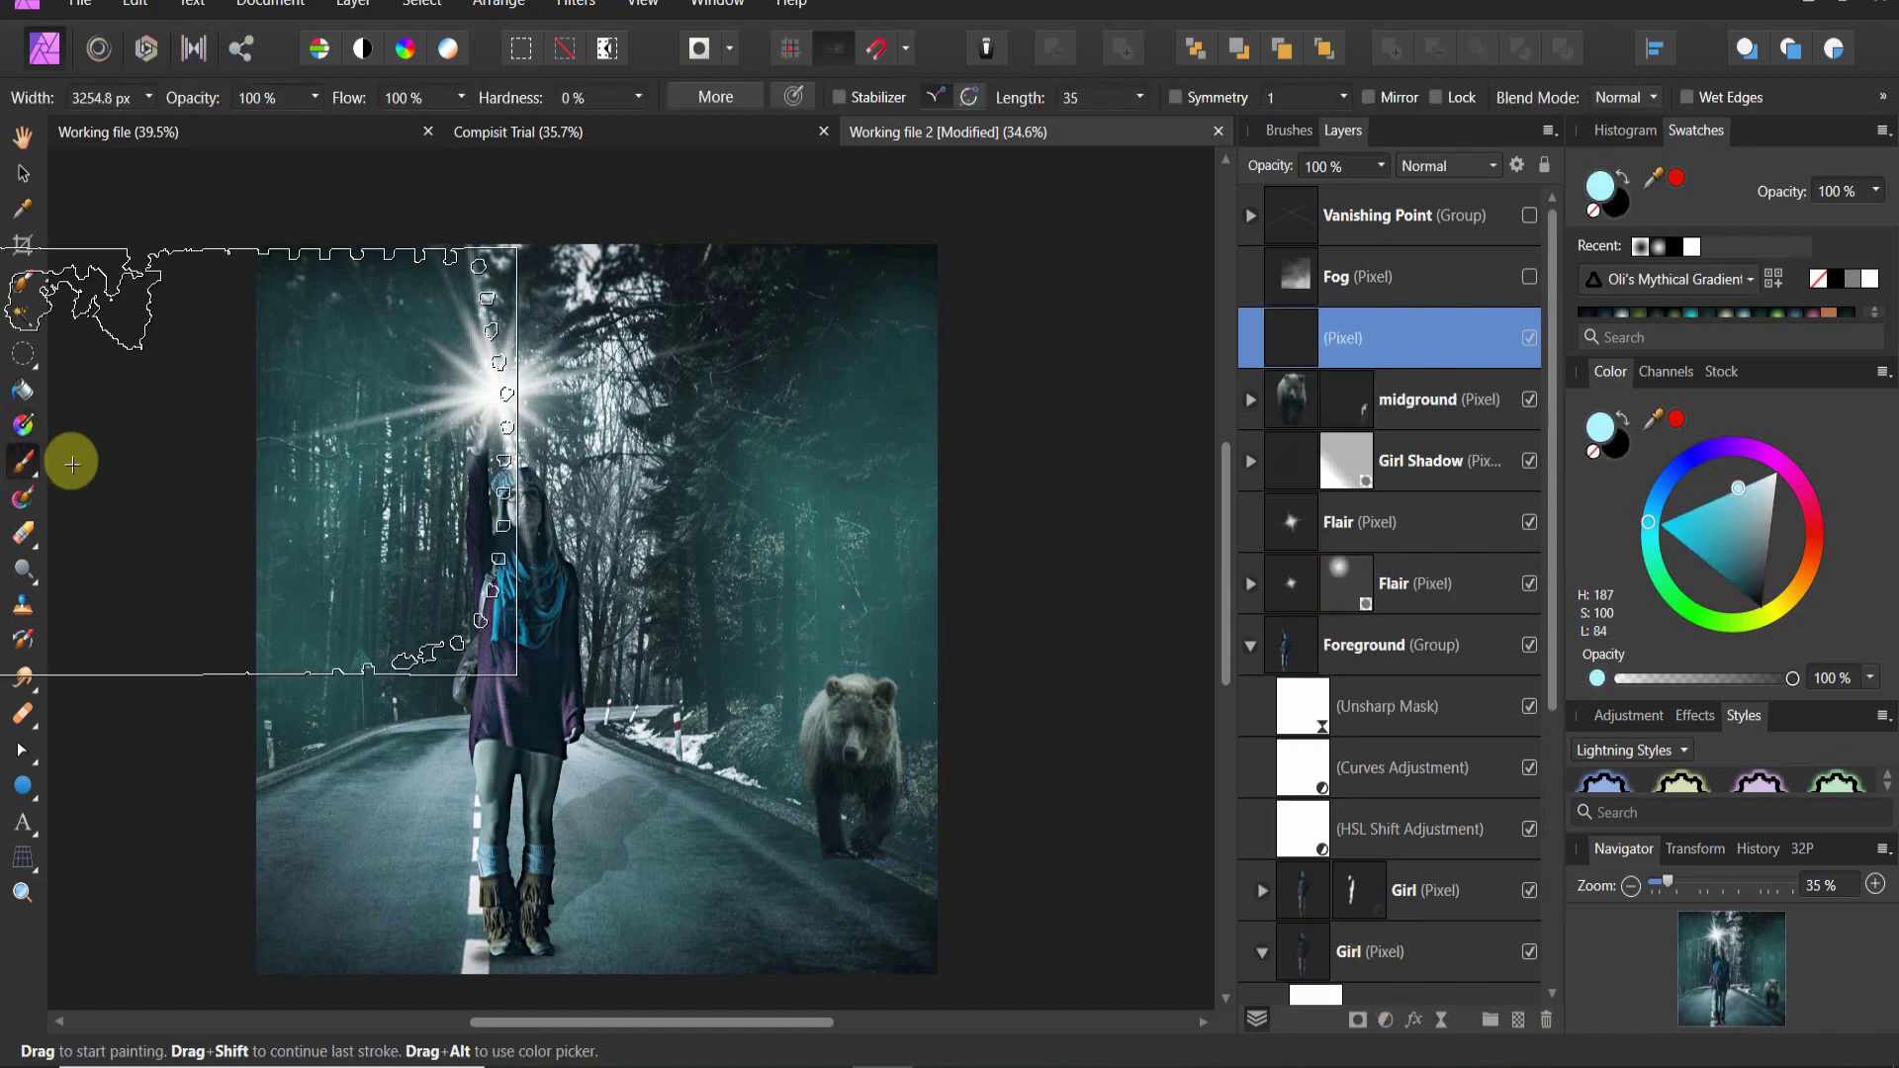
left_click(602, 831)
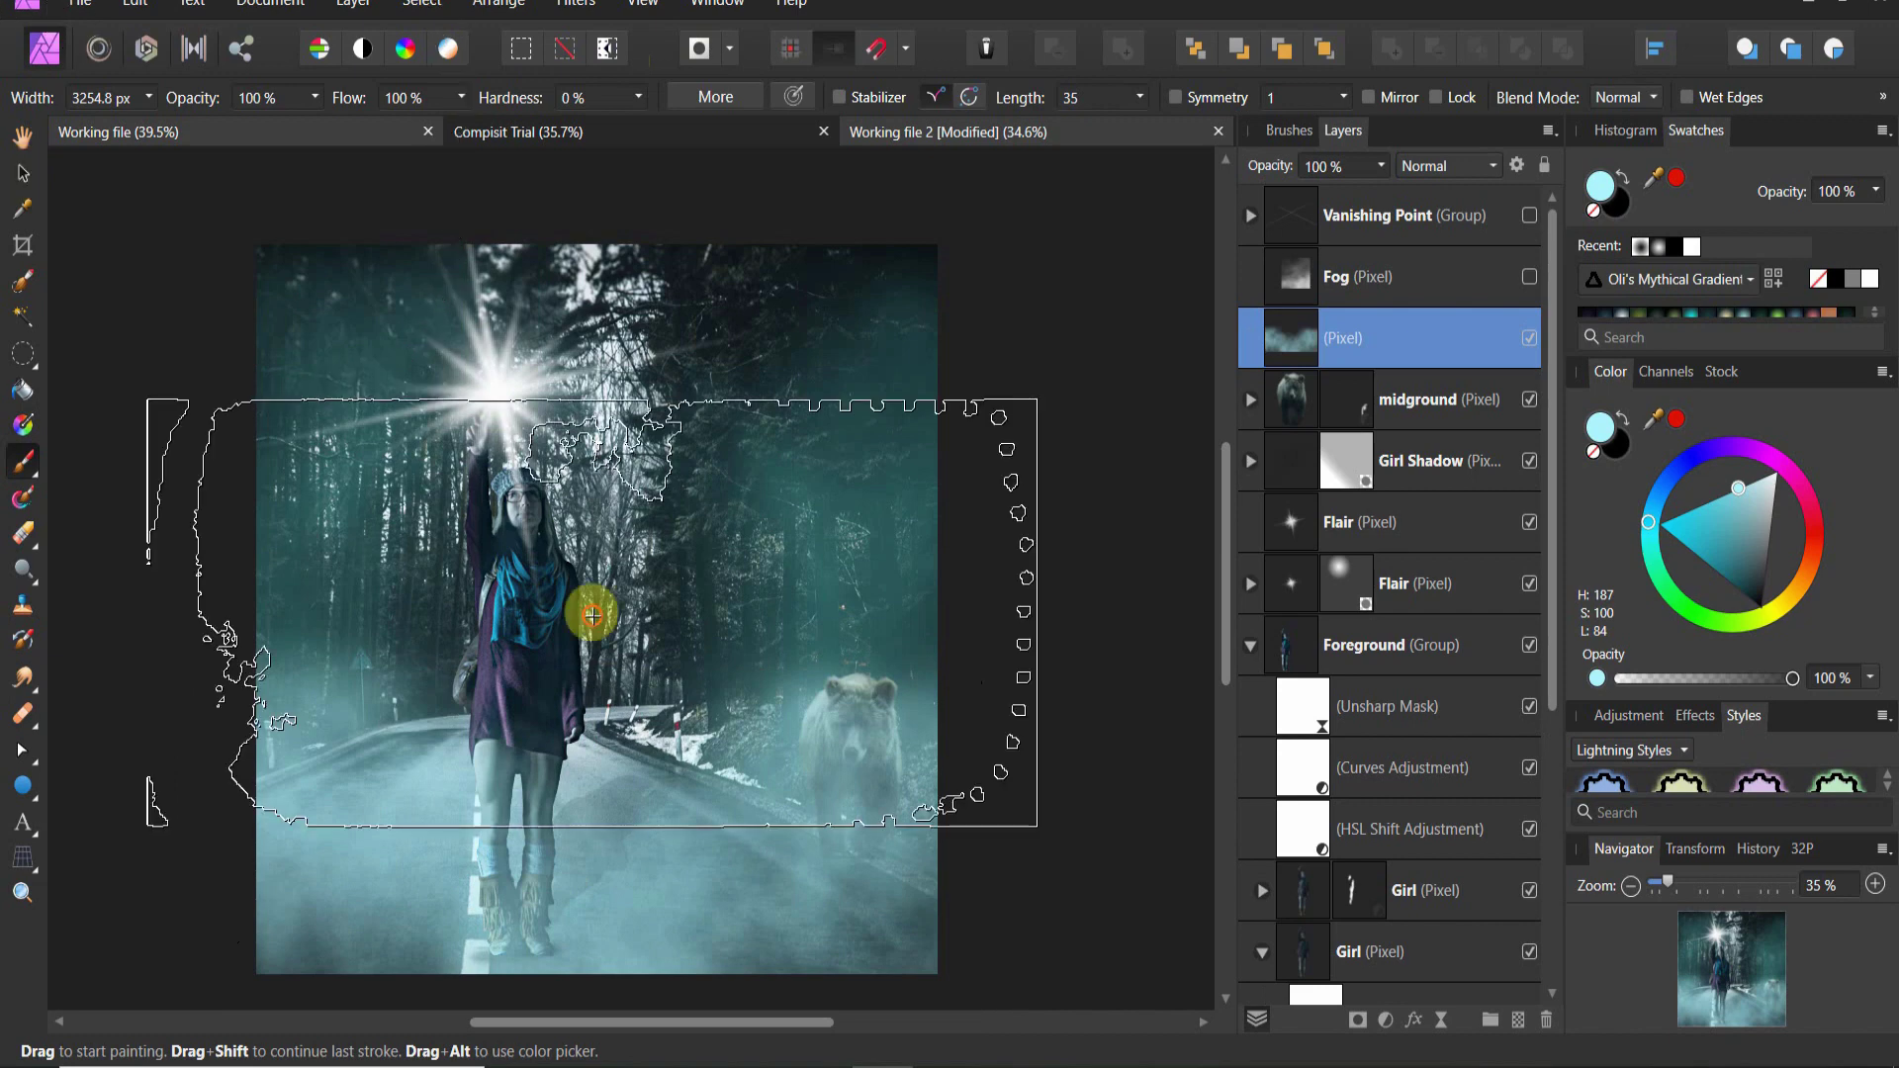
key("v")
left_click_drag(596, 555, 610, 395)
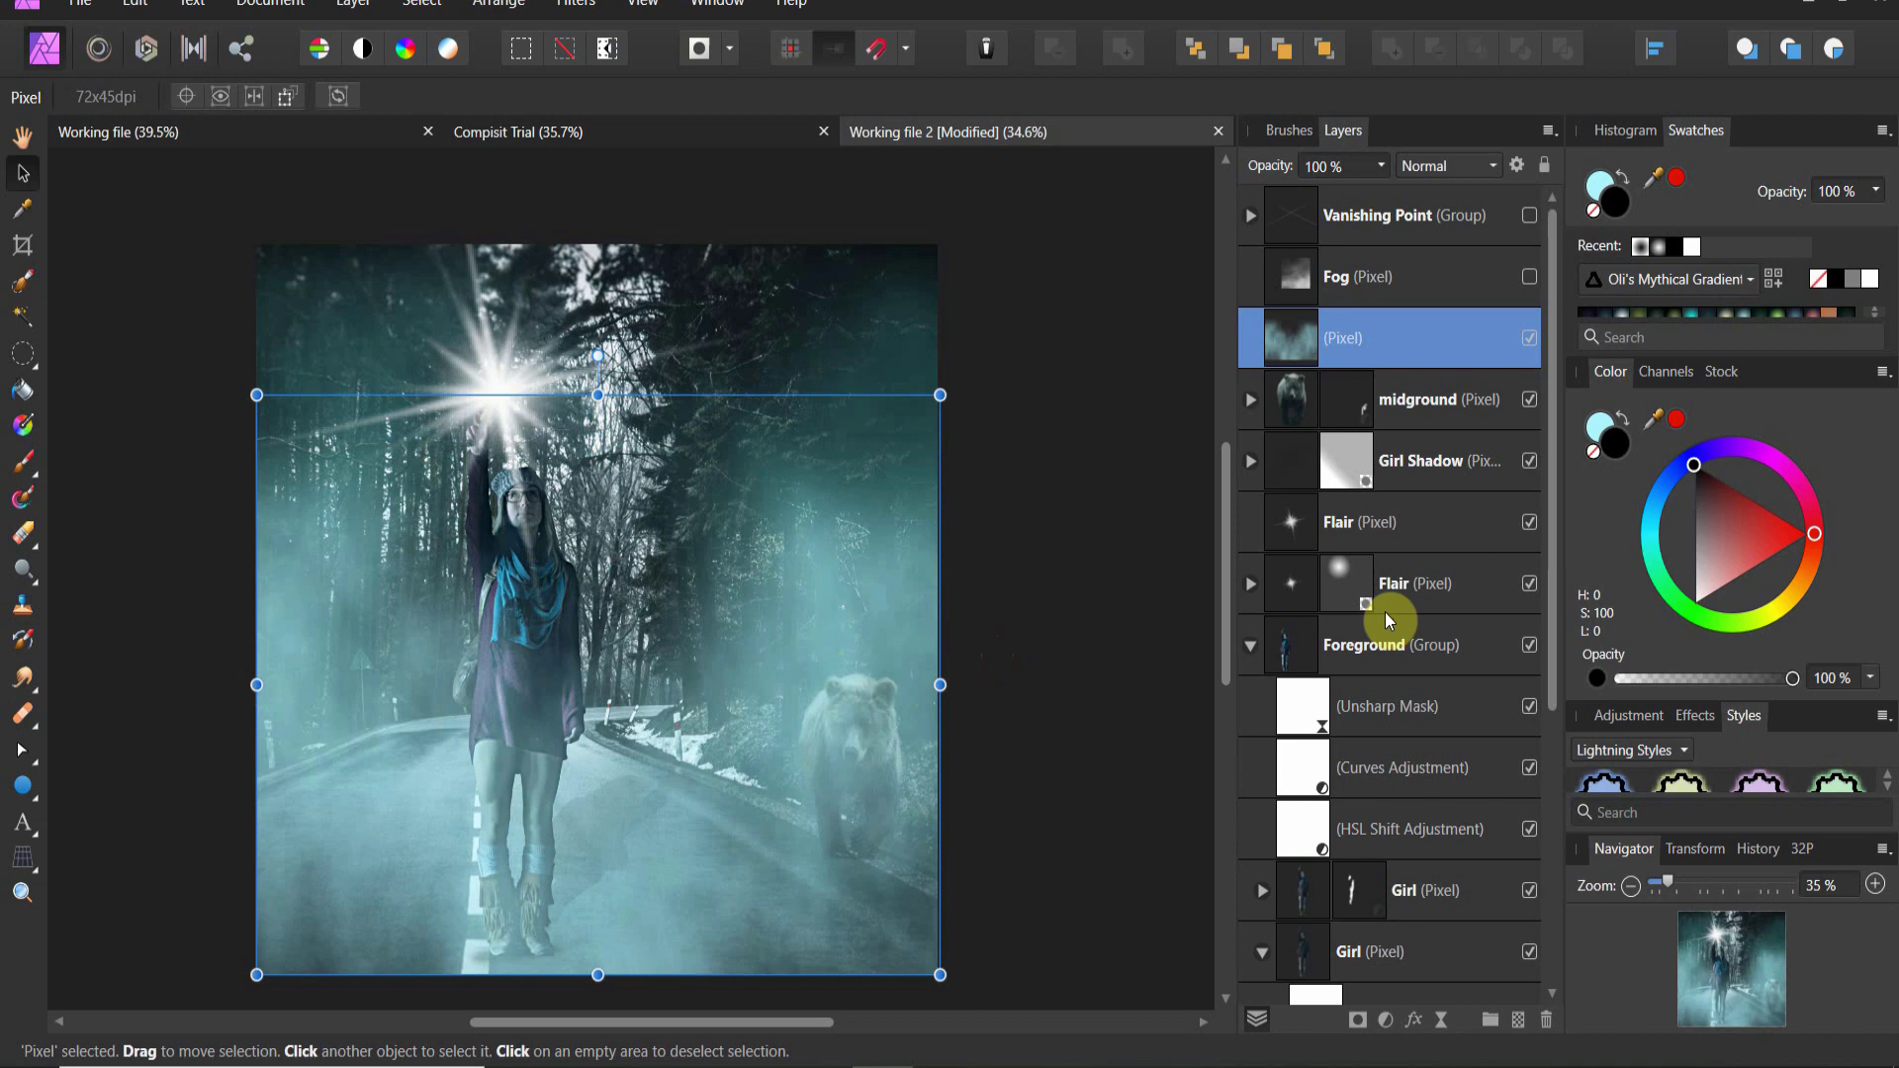
Step: Add a mask to the fog layer and draw a reversed linear gradient from girl to bear
left_click(1357, 1014)
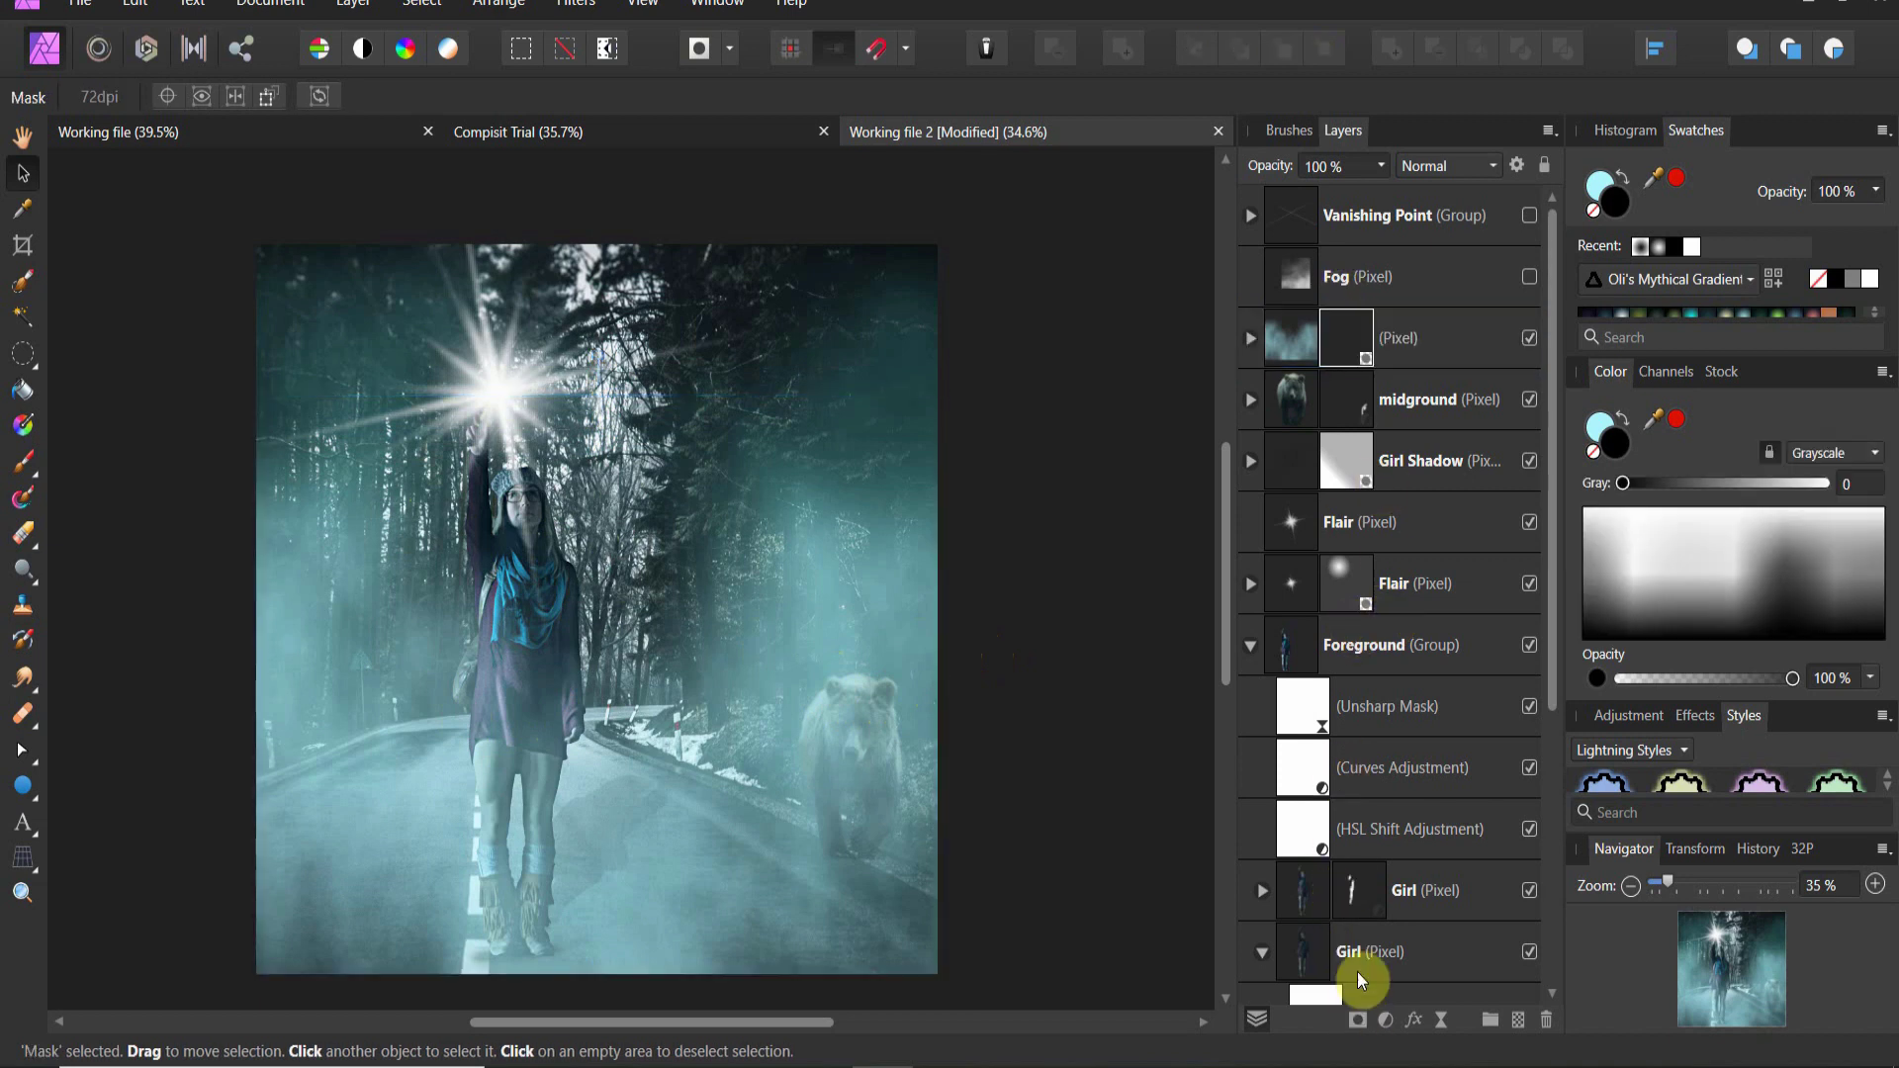
left_click(1250, 340)
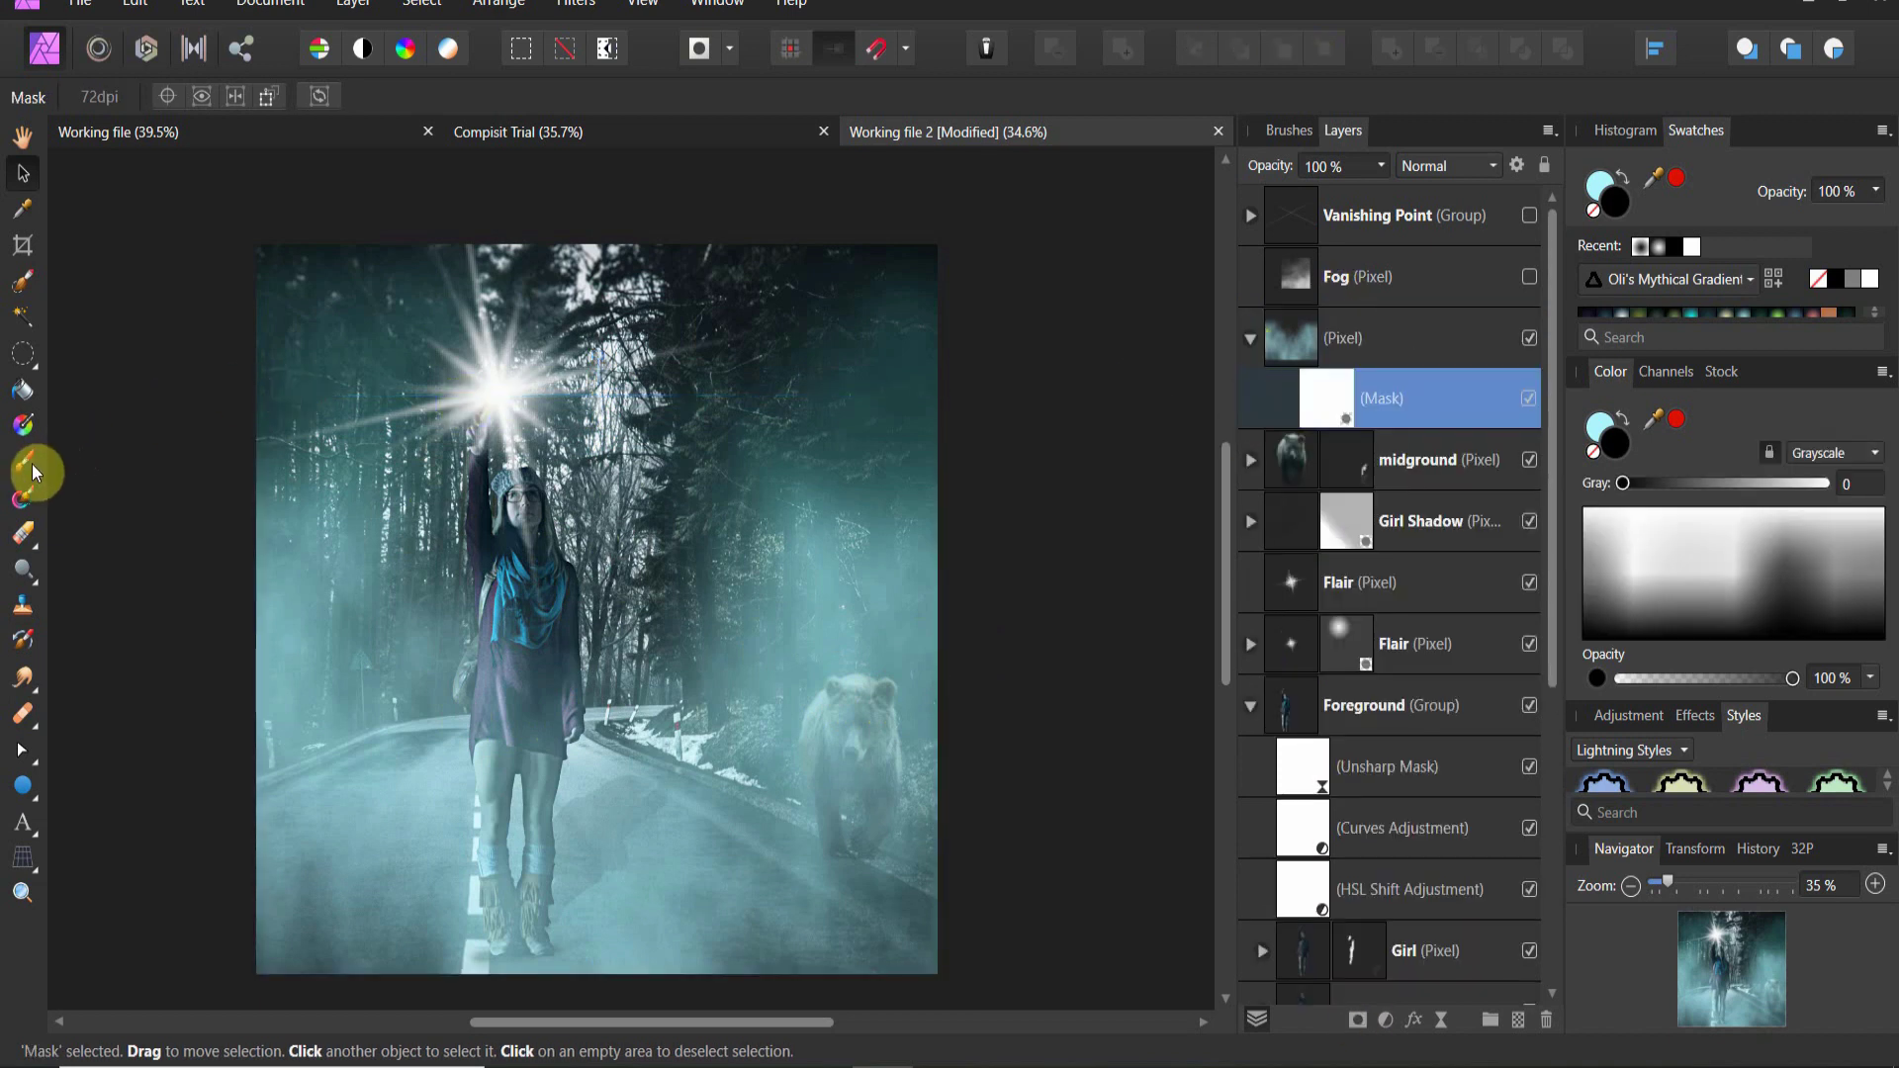
left_click(22, 428)
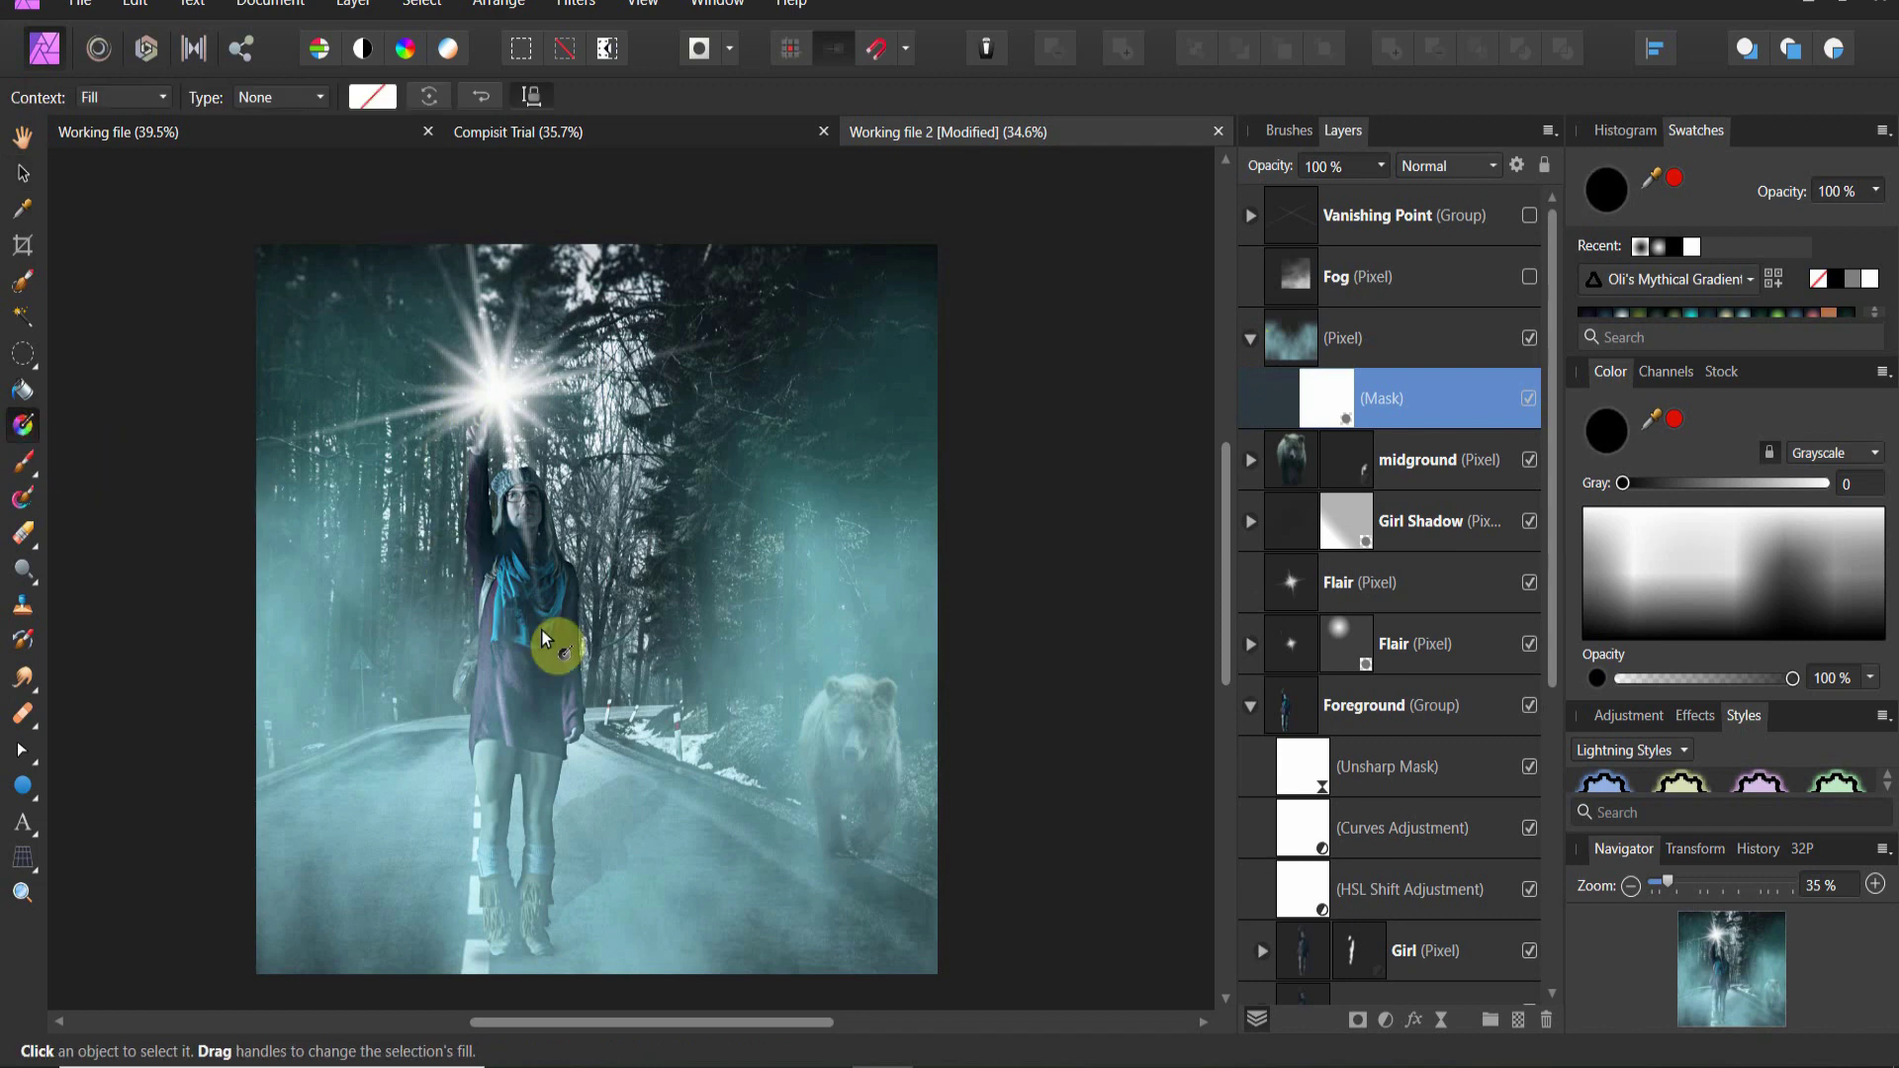
left_click_drag(543, 633, 872, 647)
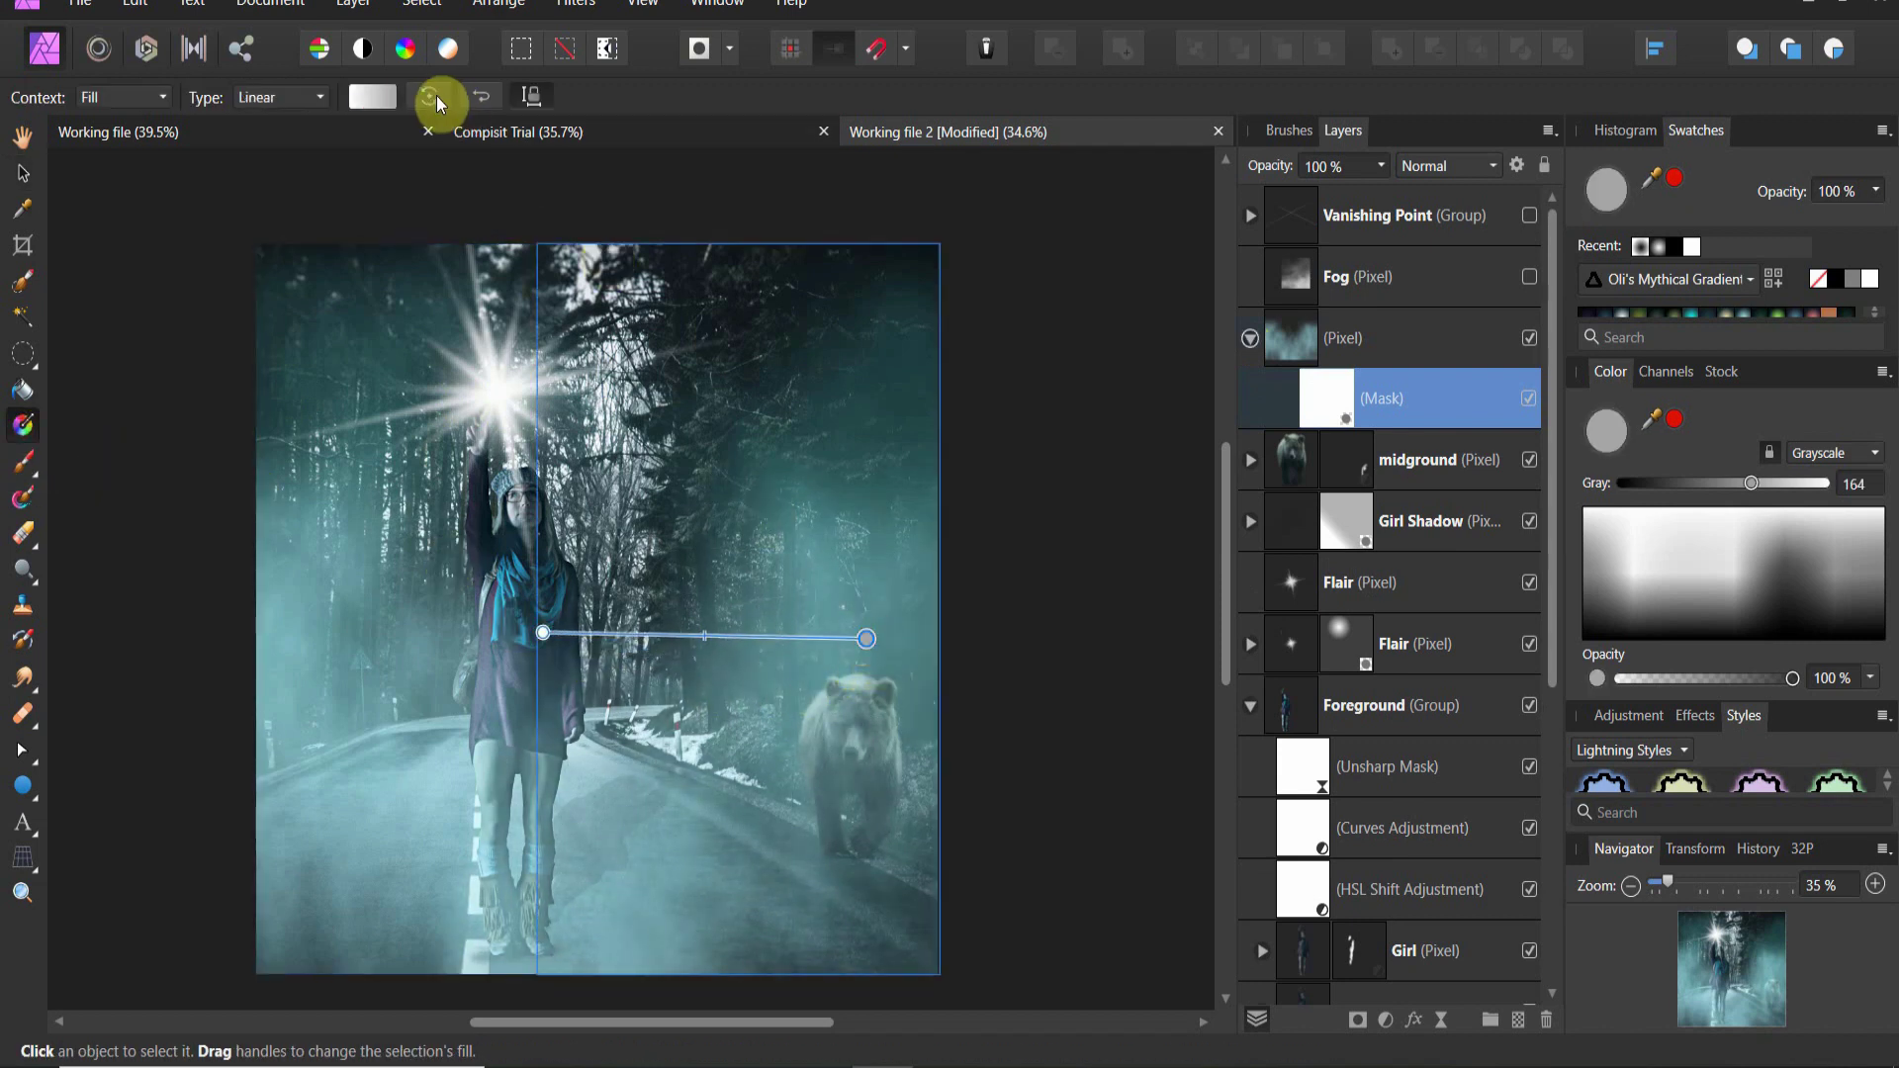
left_click(479, 97)
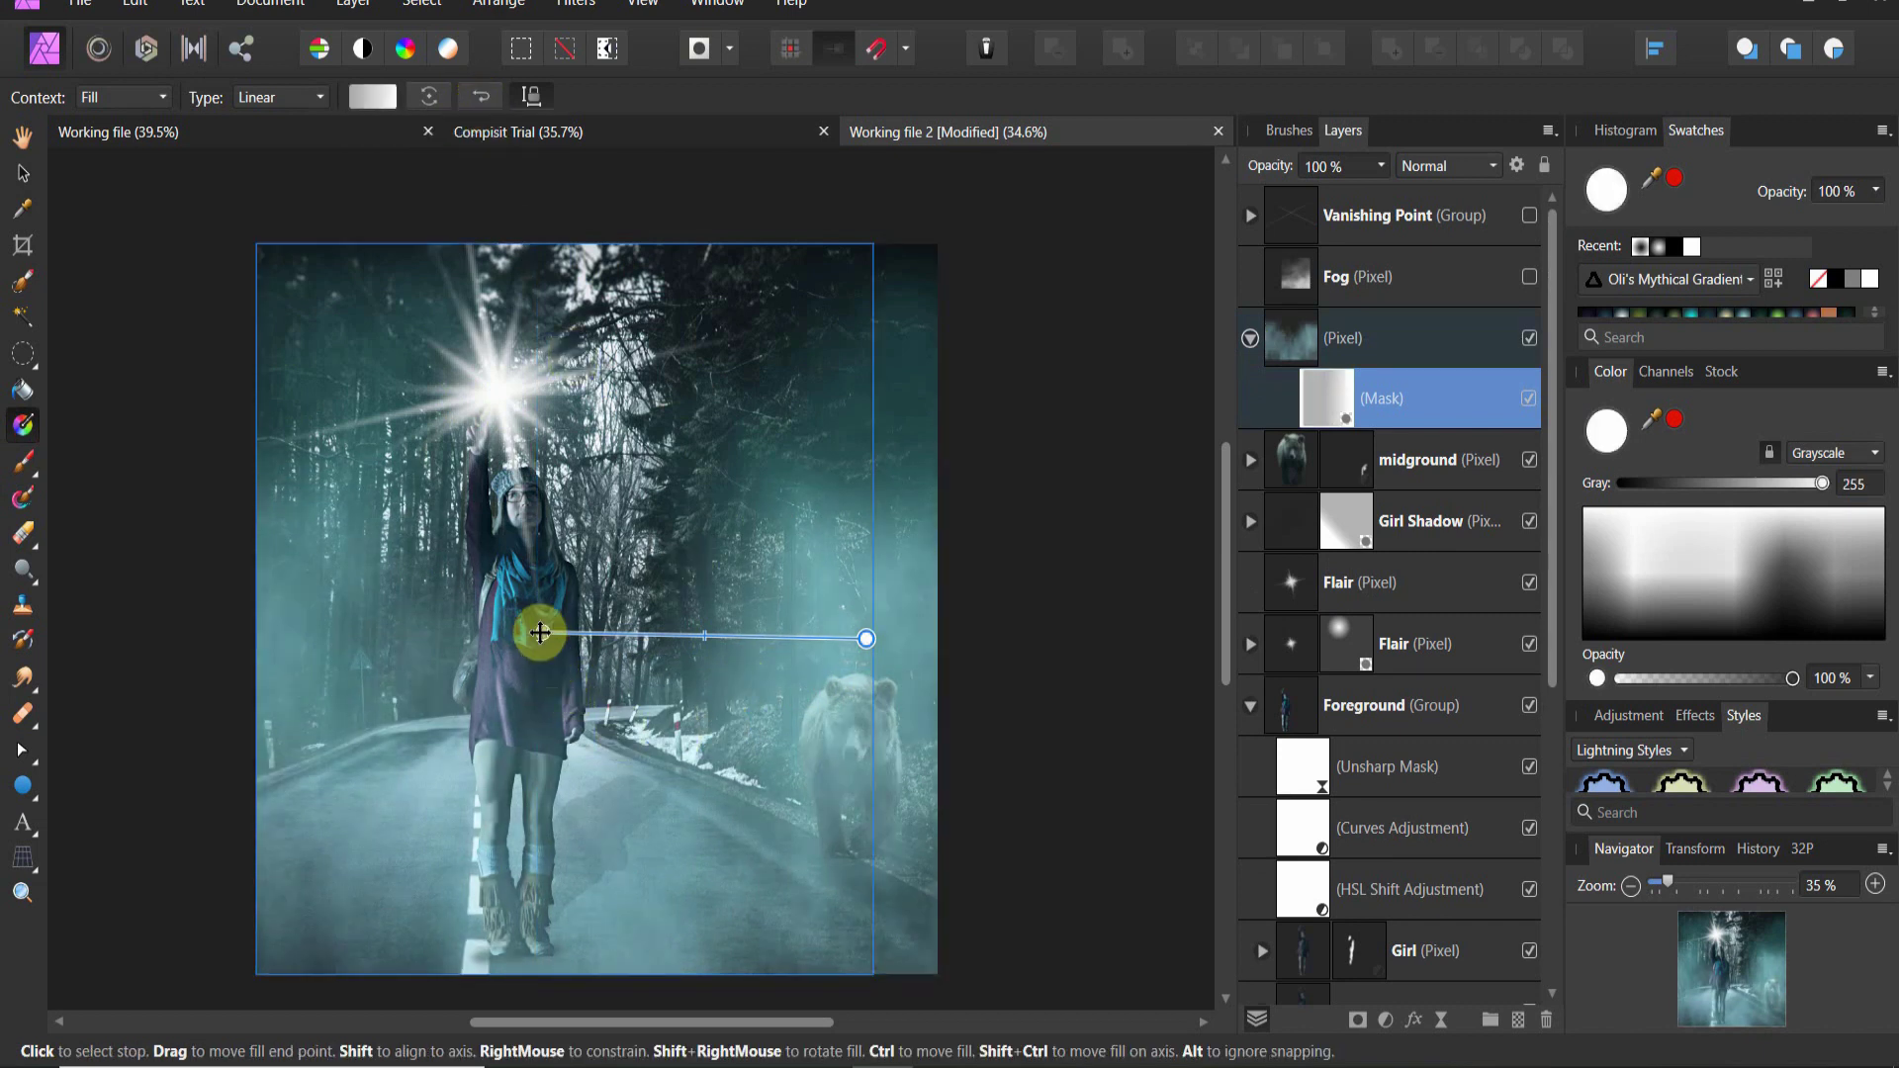
left_click(543, 633)
Step: Set the gradient's start stop to mid grey 134 so the fog thins over the girl
left_click(381, 93)
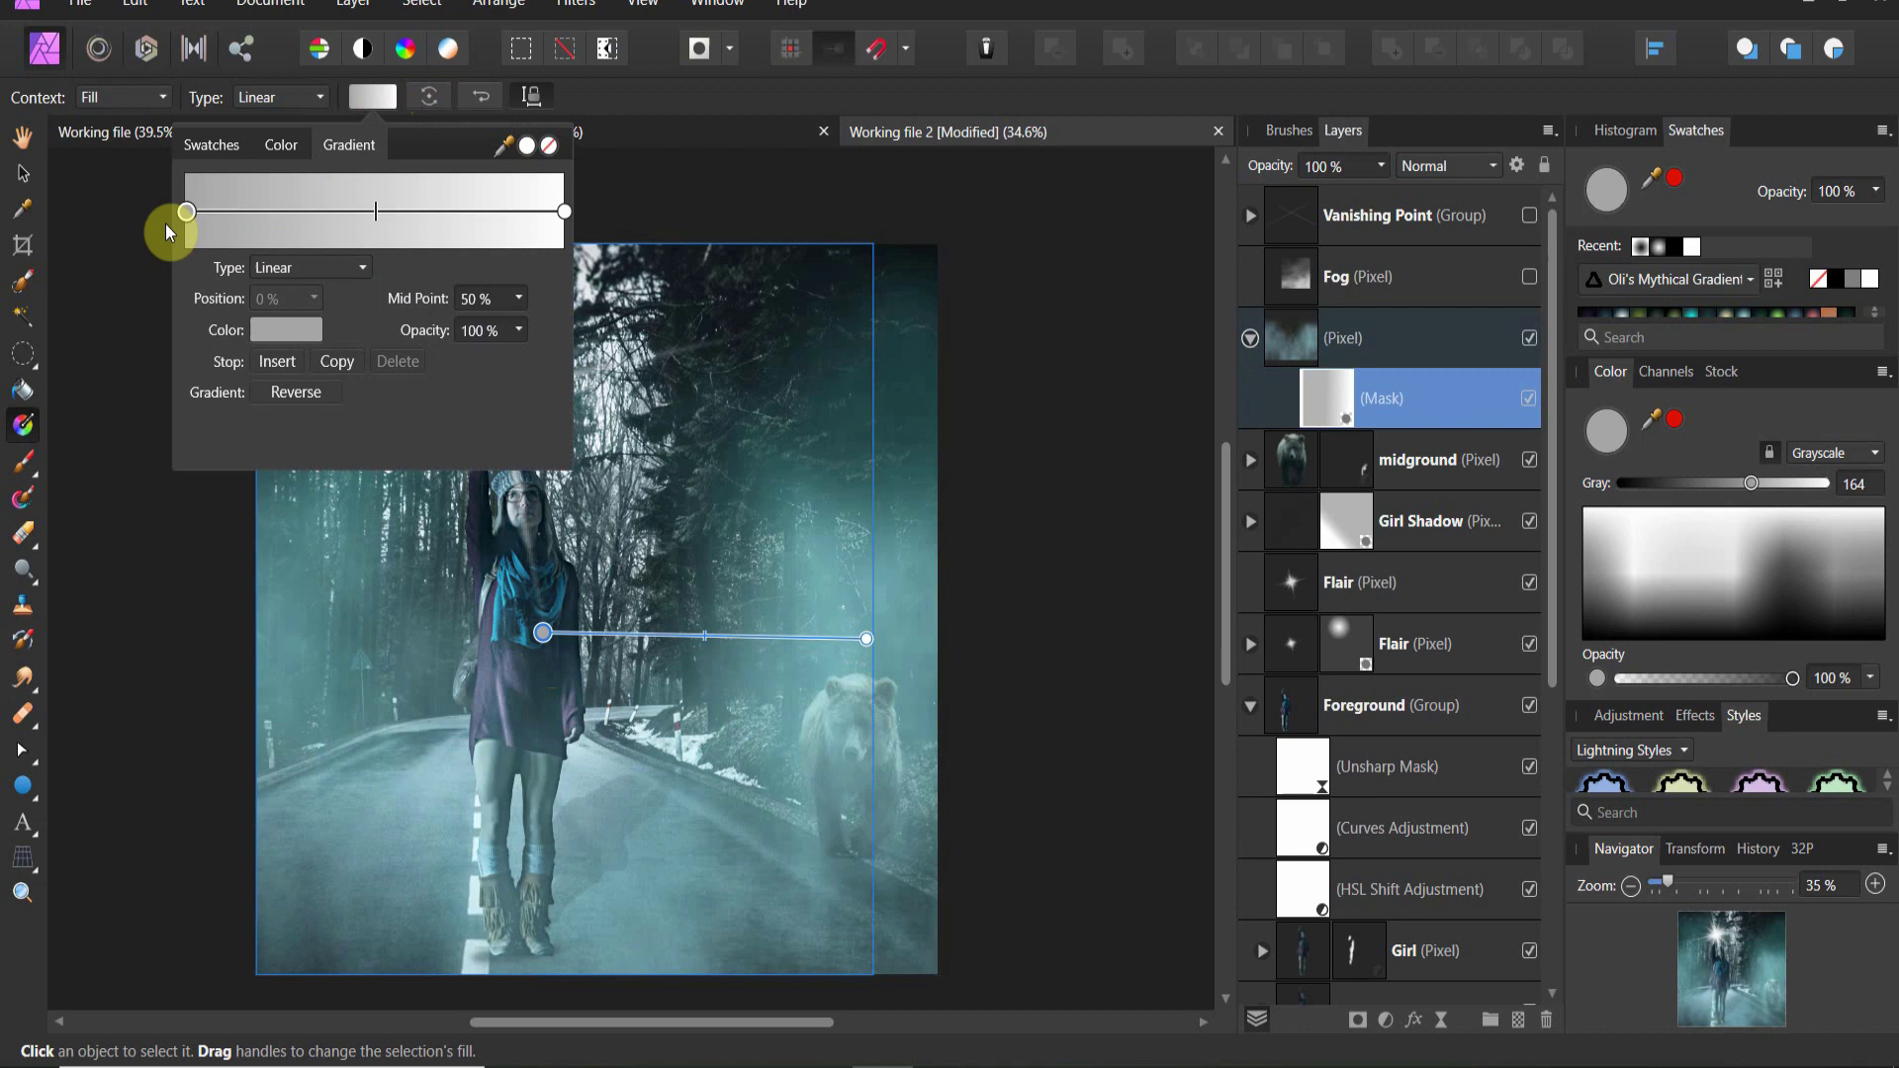
left_click(187, 212)
left_click(271, 359)
left_click(270, 334)
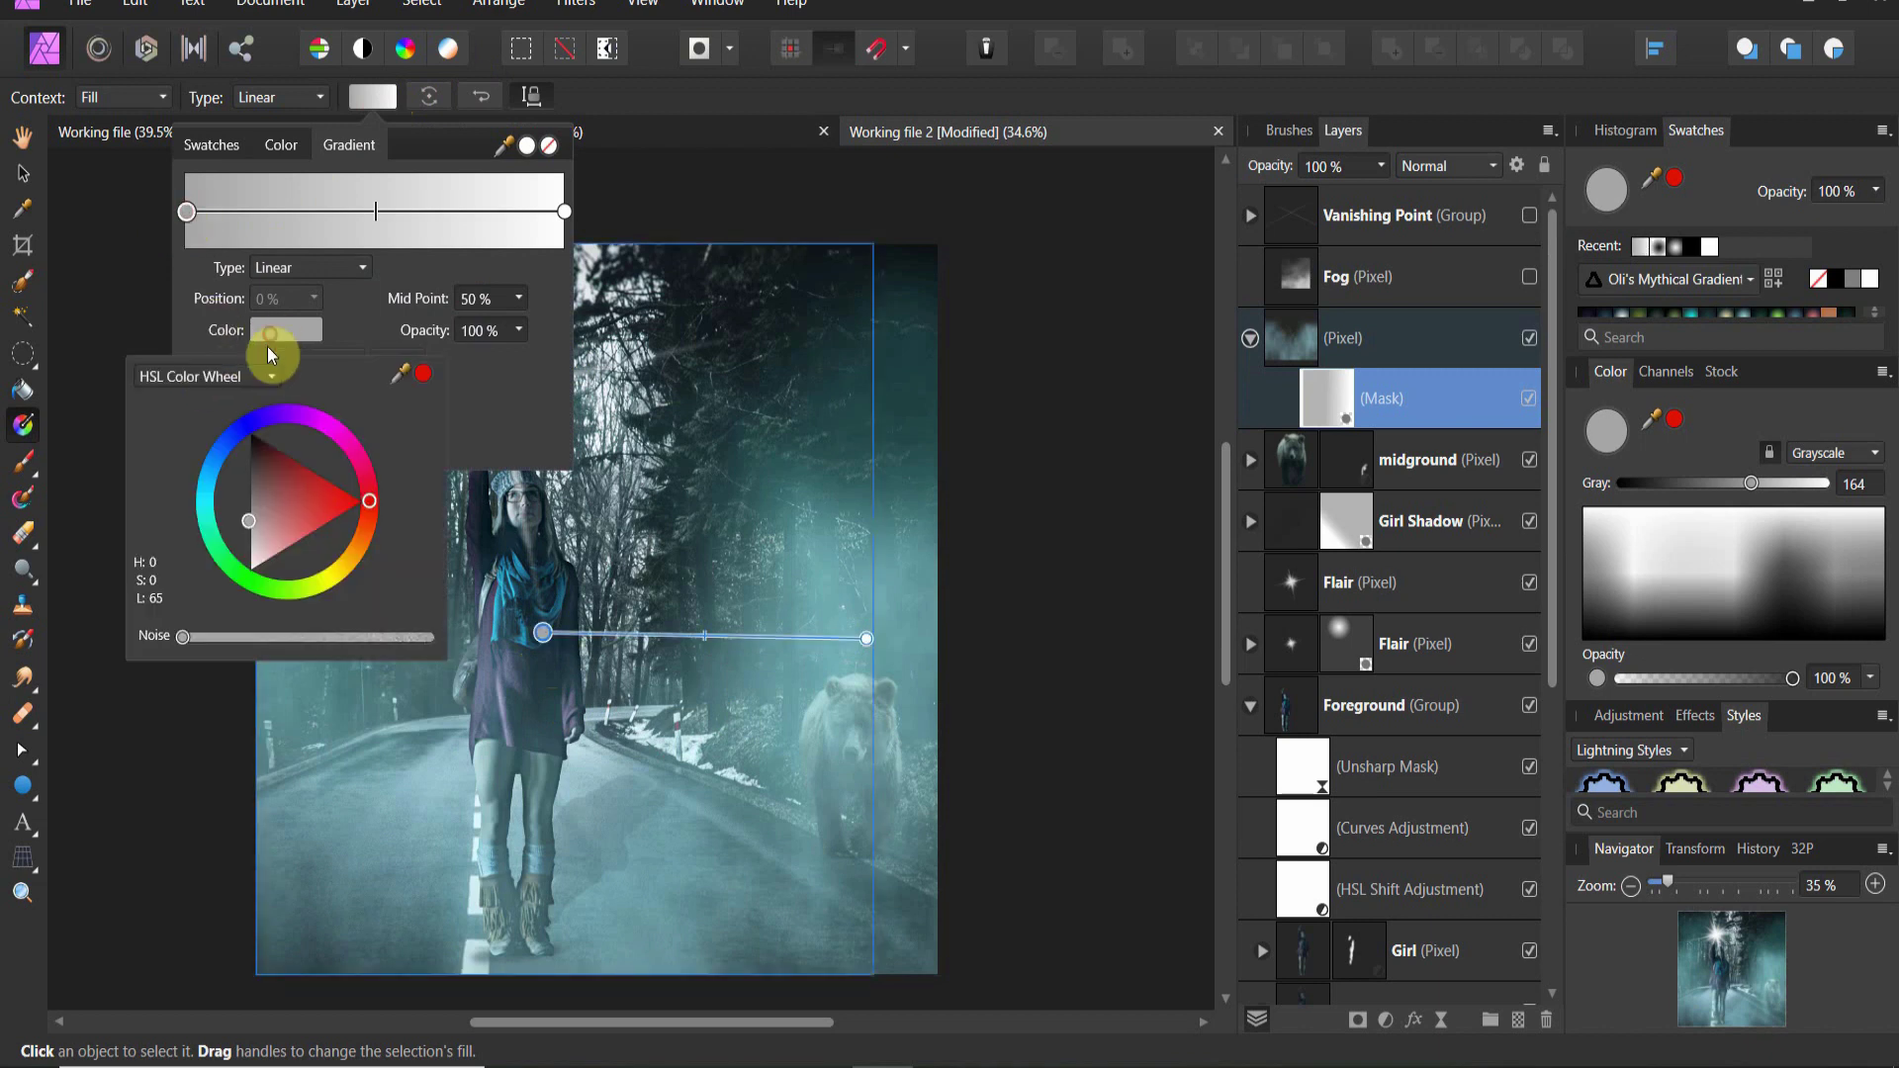
left_click(253, 471)
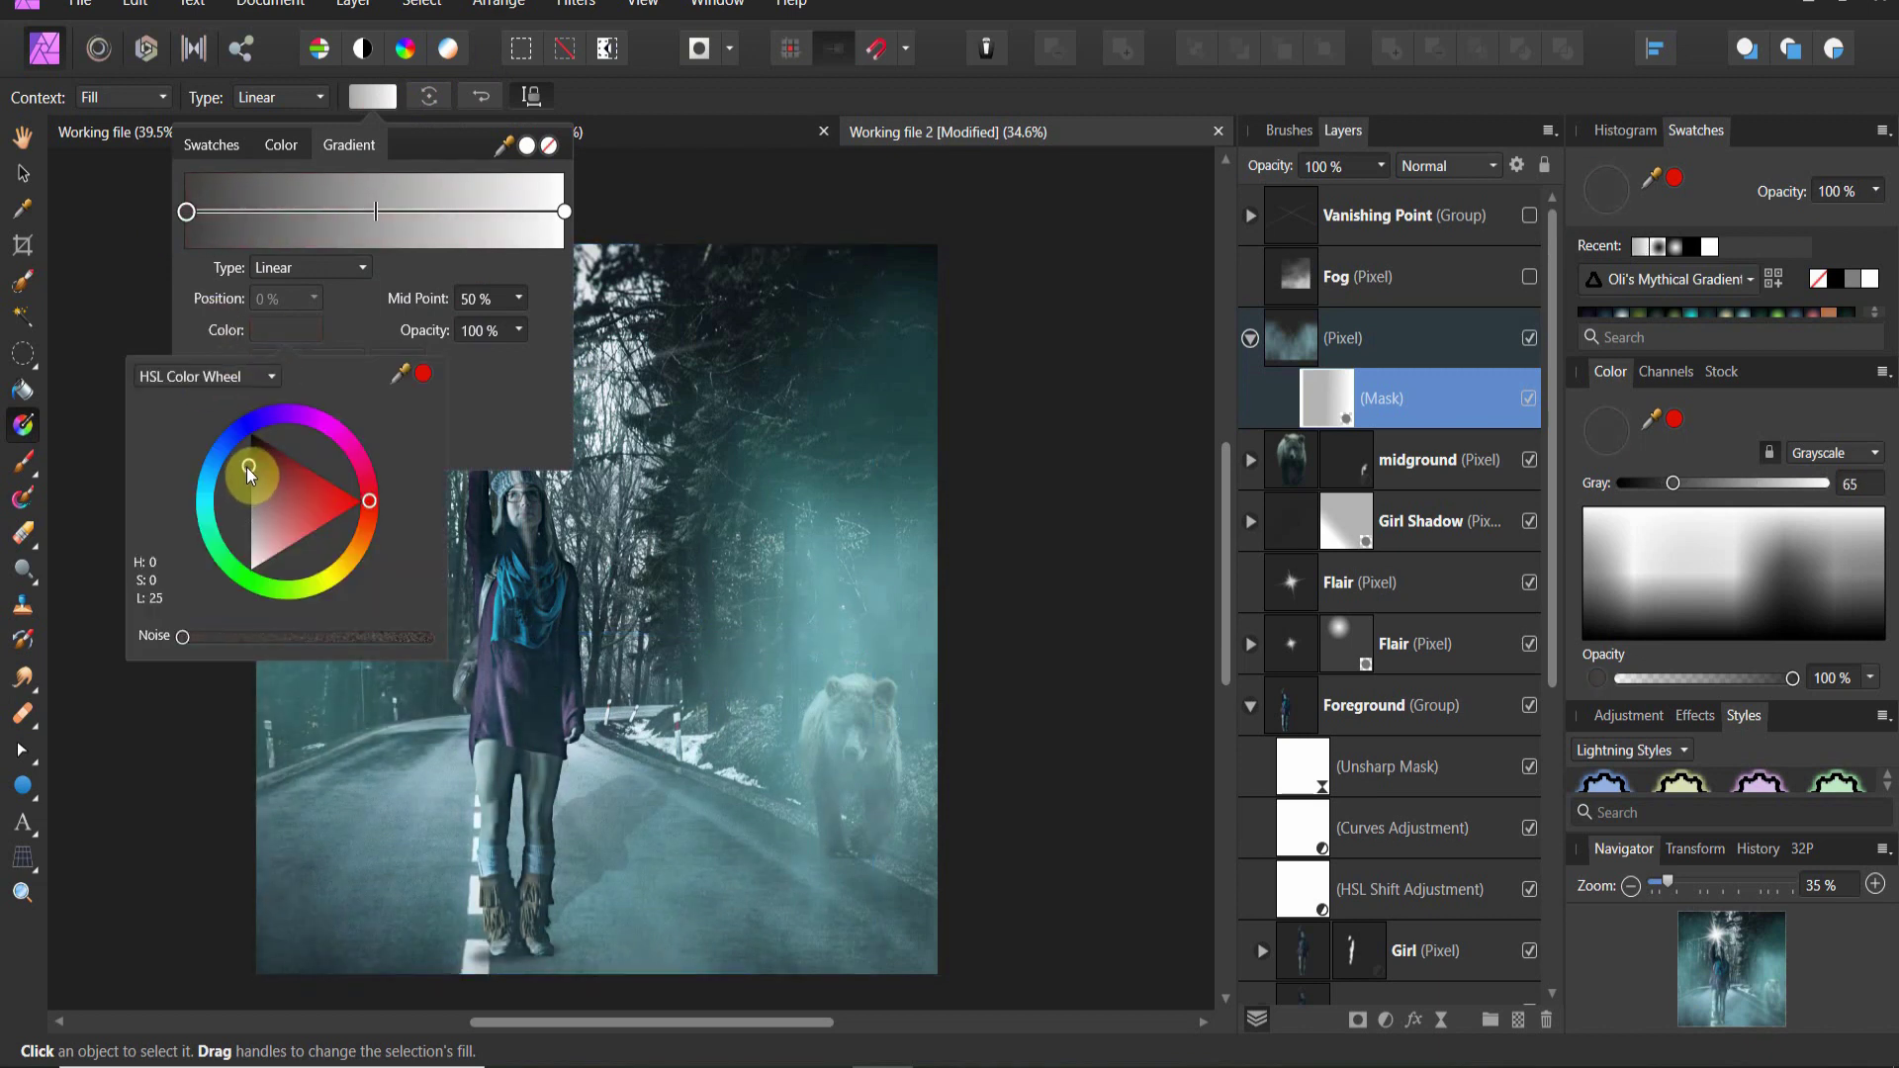
left_click_drag(241, 472, 240, 506)
left_click(408, 334)
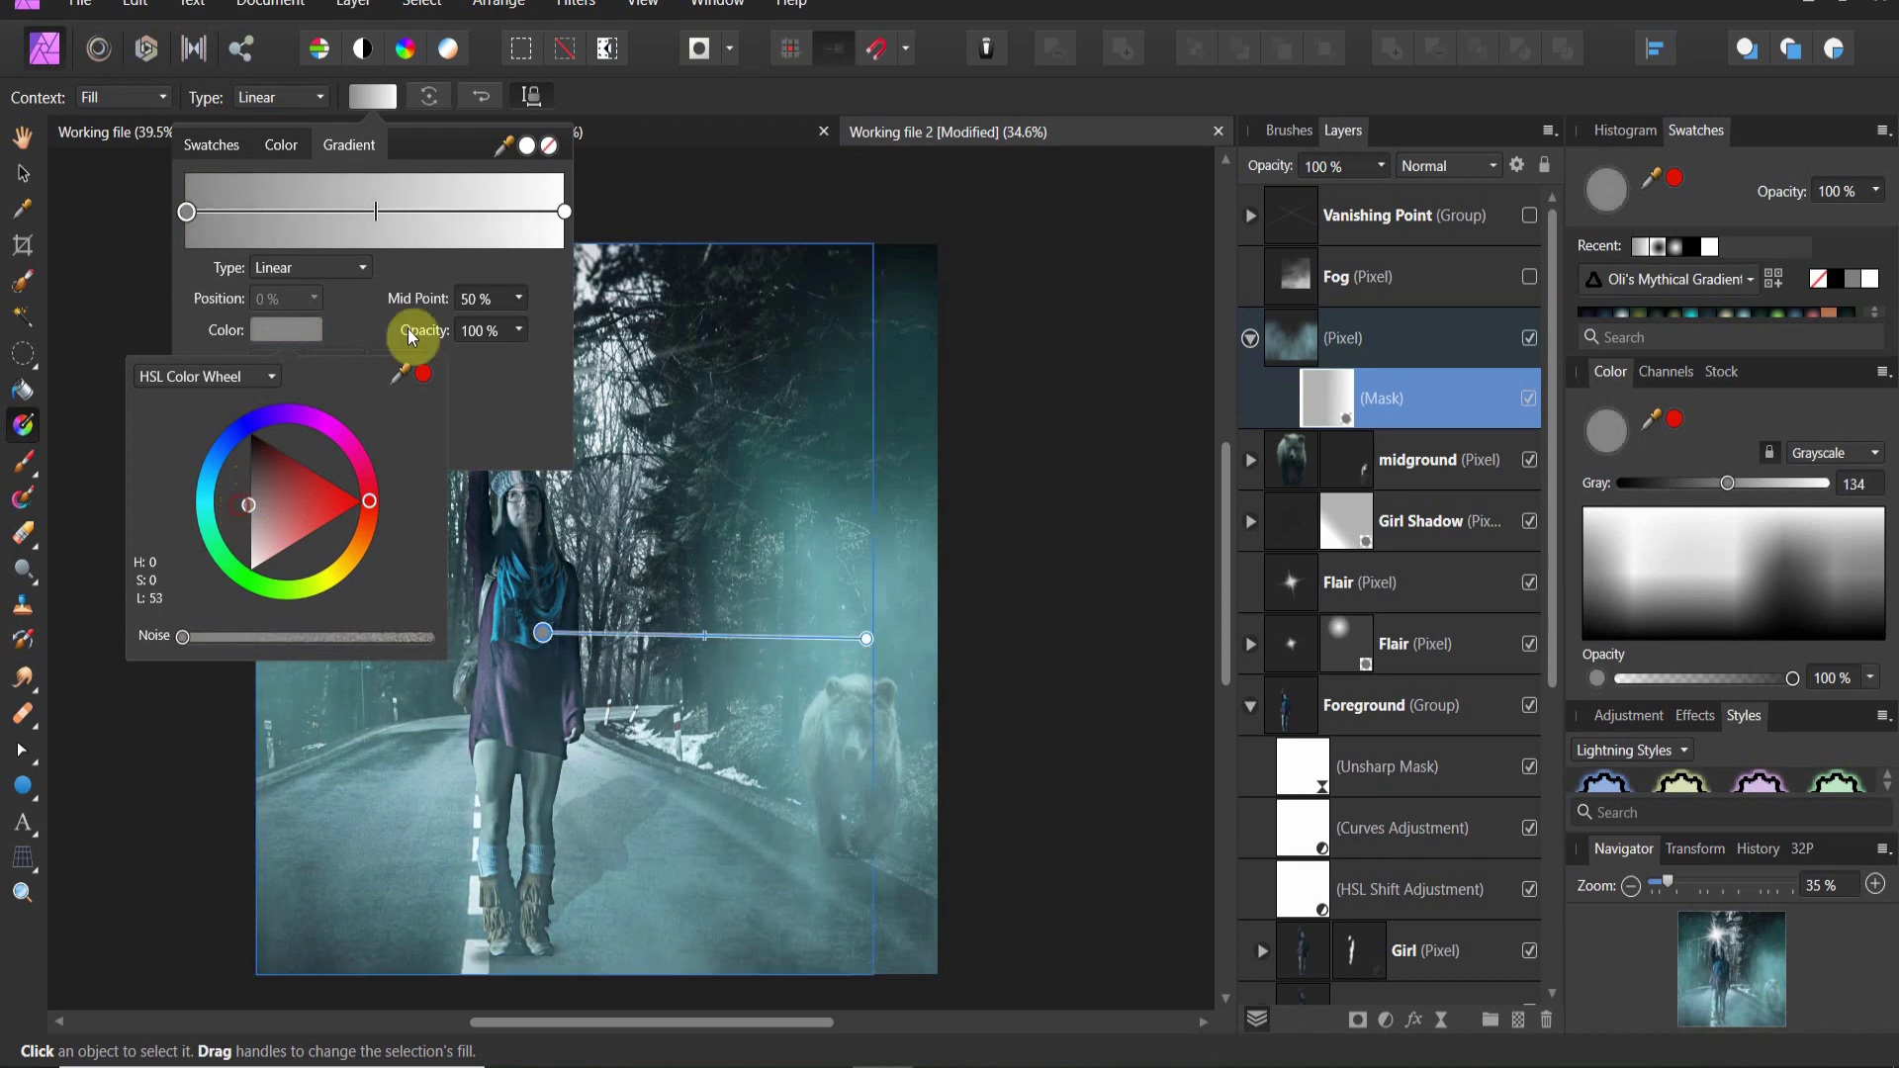
left_click(655, 136)
left_click(655, 136)
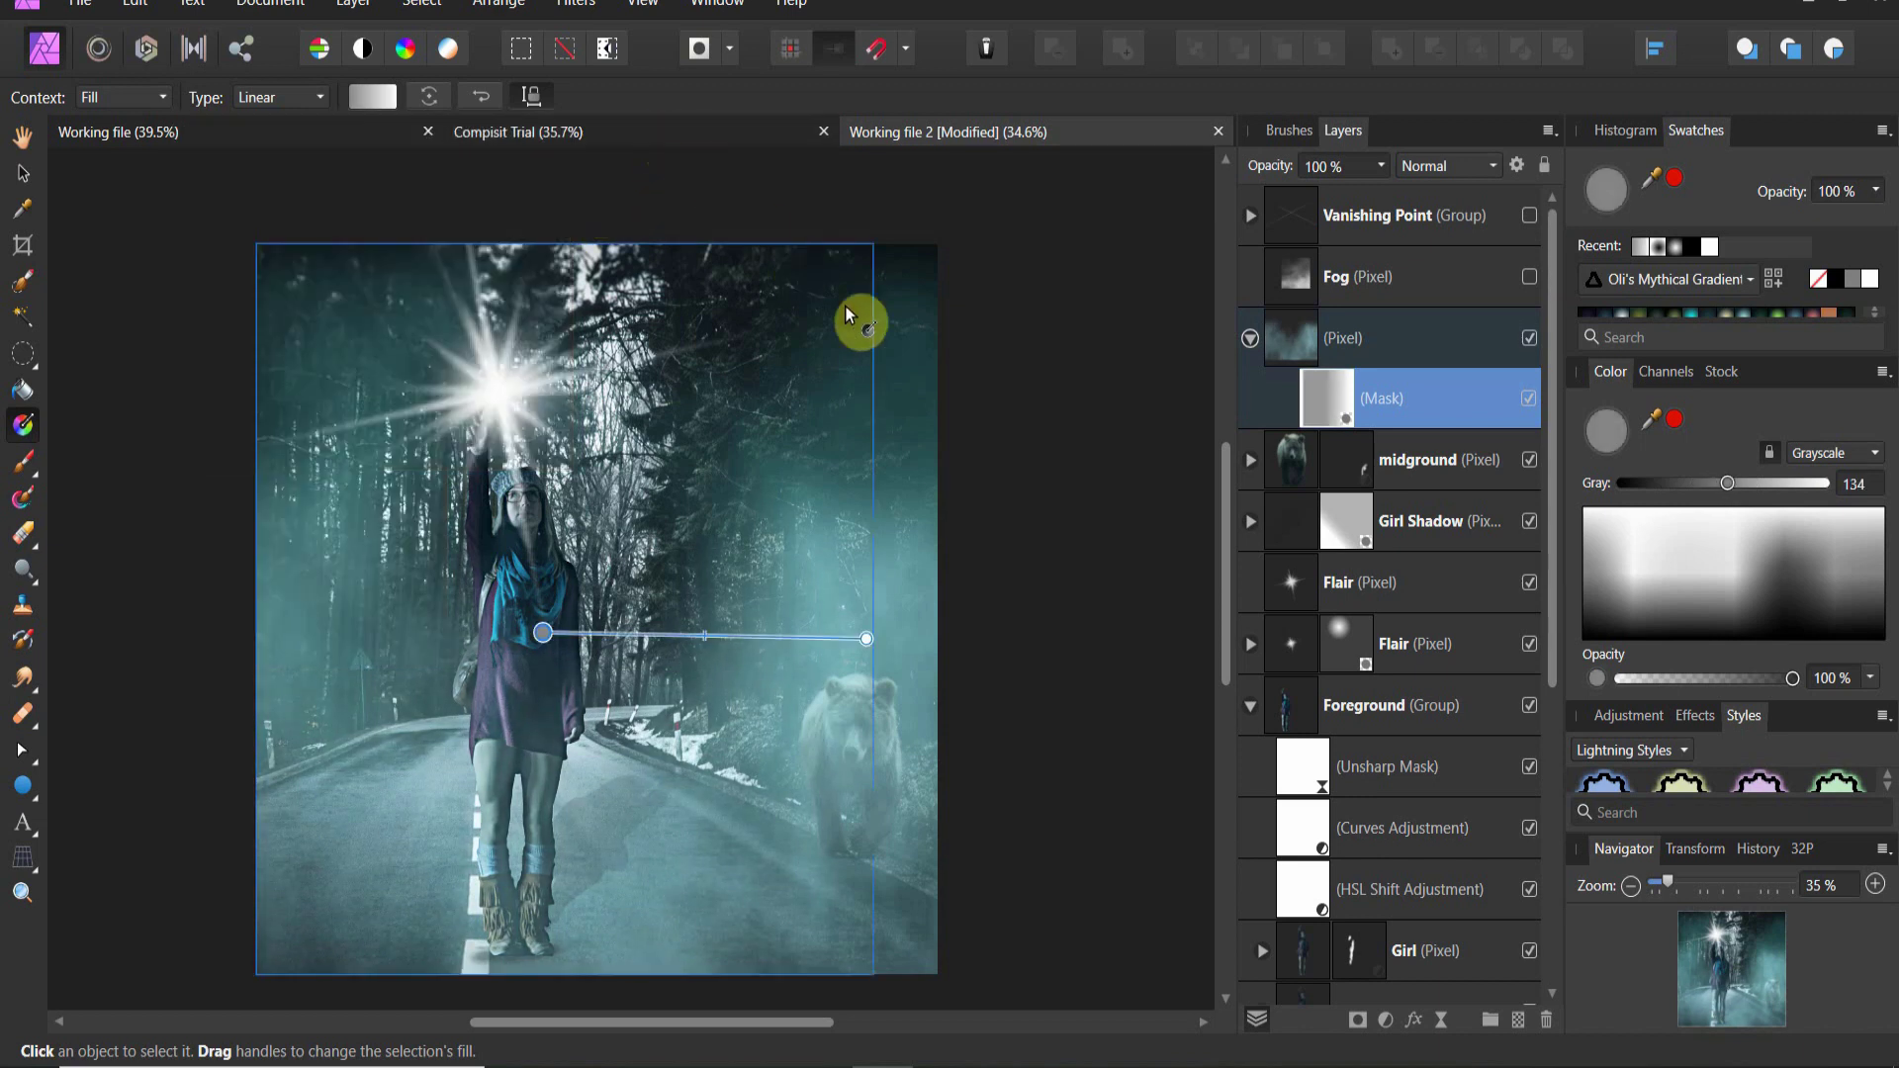
left_click(1086, 823)
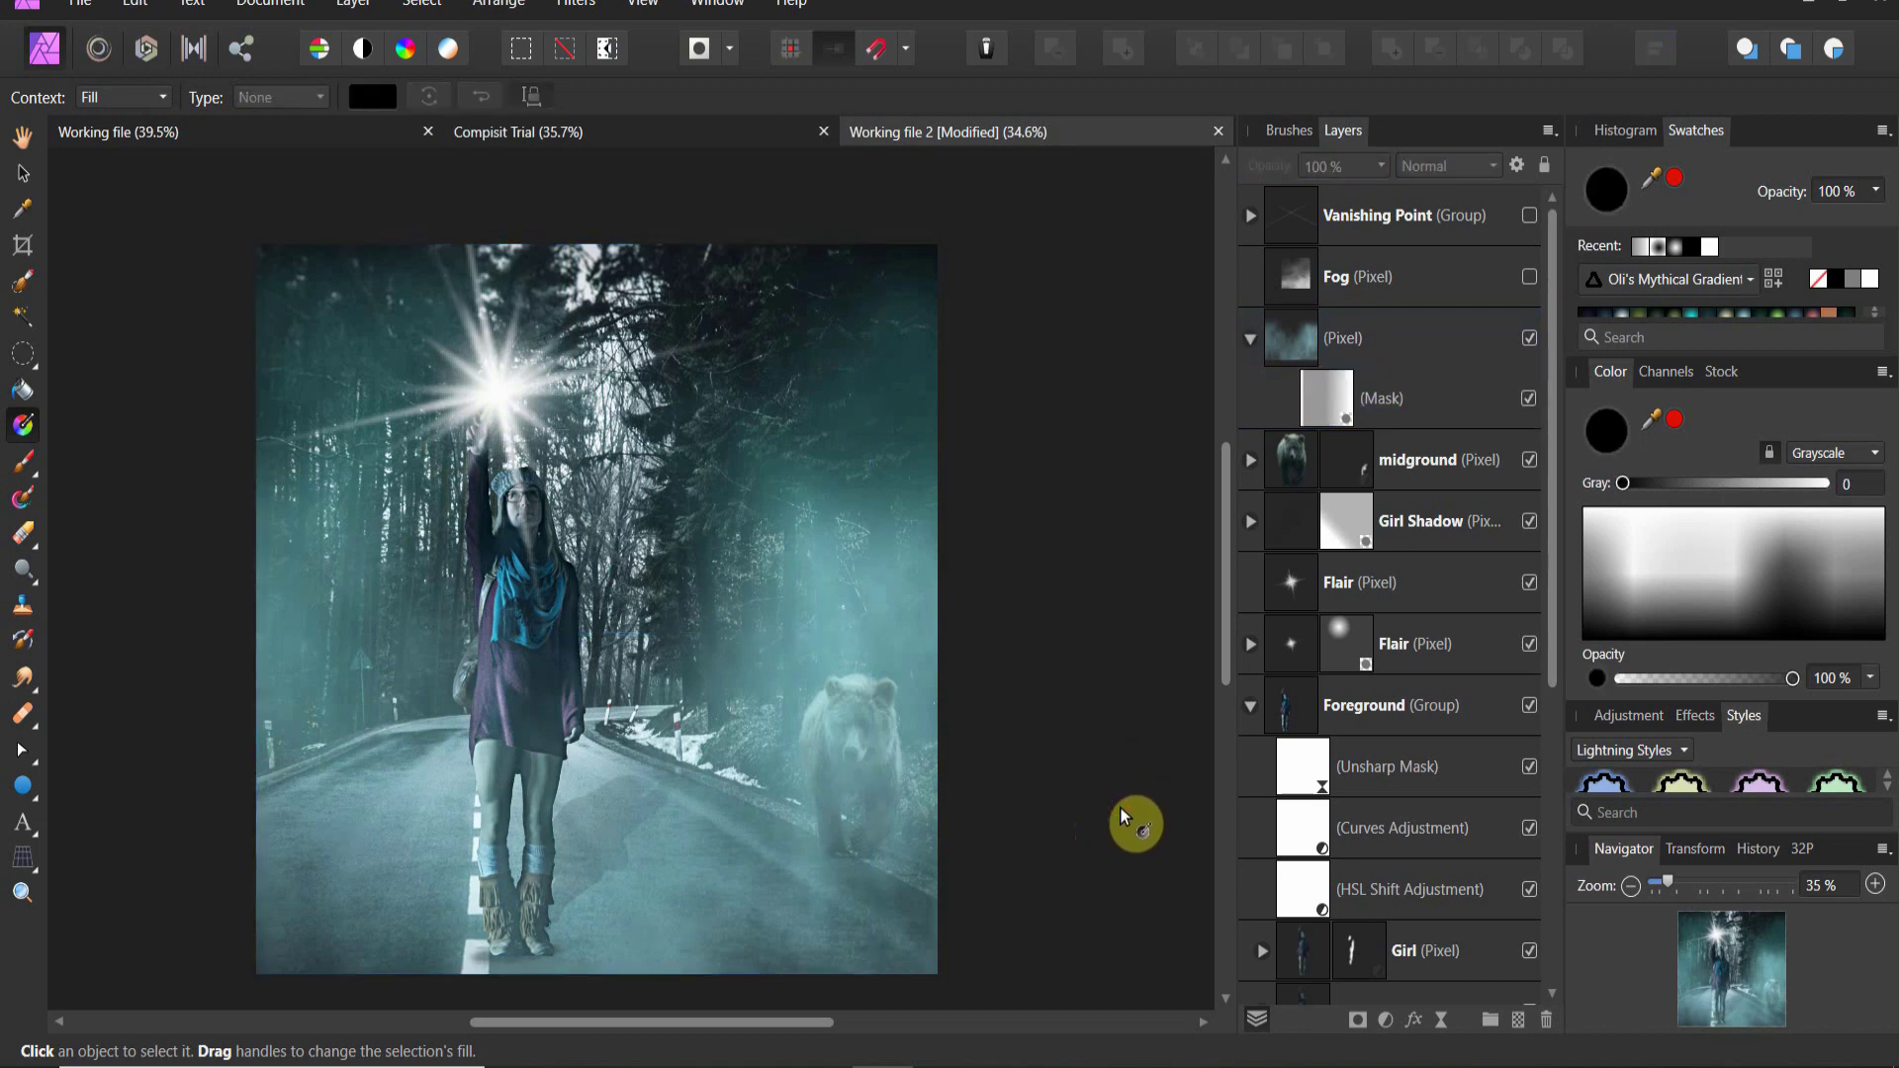
left_click(1529, 338)
scroll(1484, 535, "down", 5)
left_click(1529, 769)
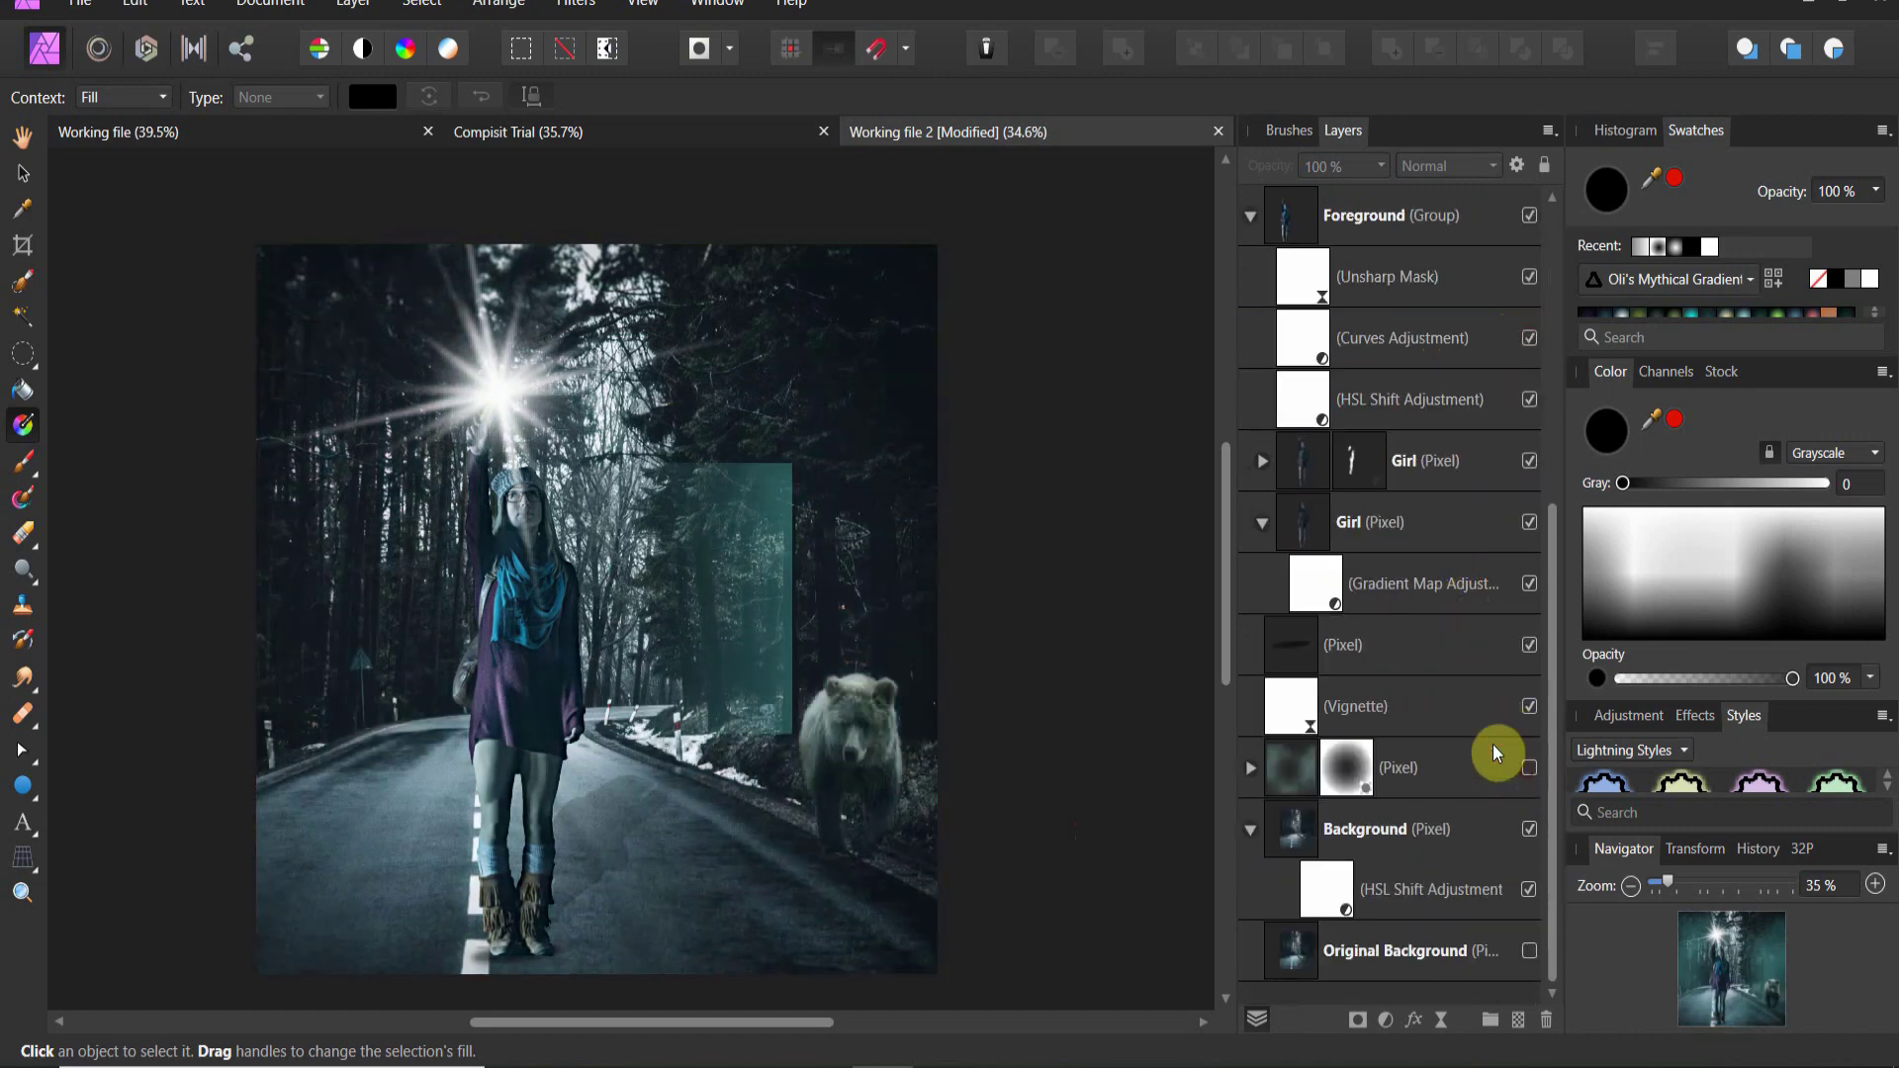
scroll(1482, 721, "up", 5)
left_click(1528, 278)
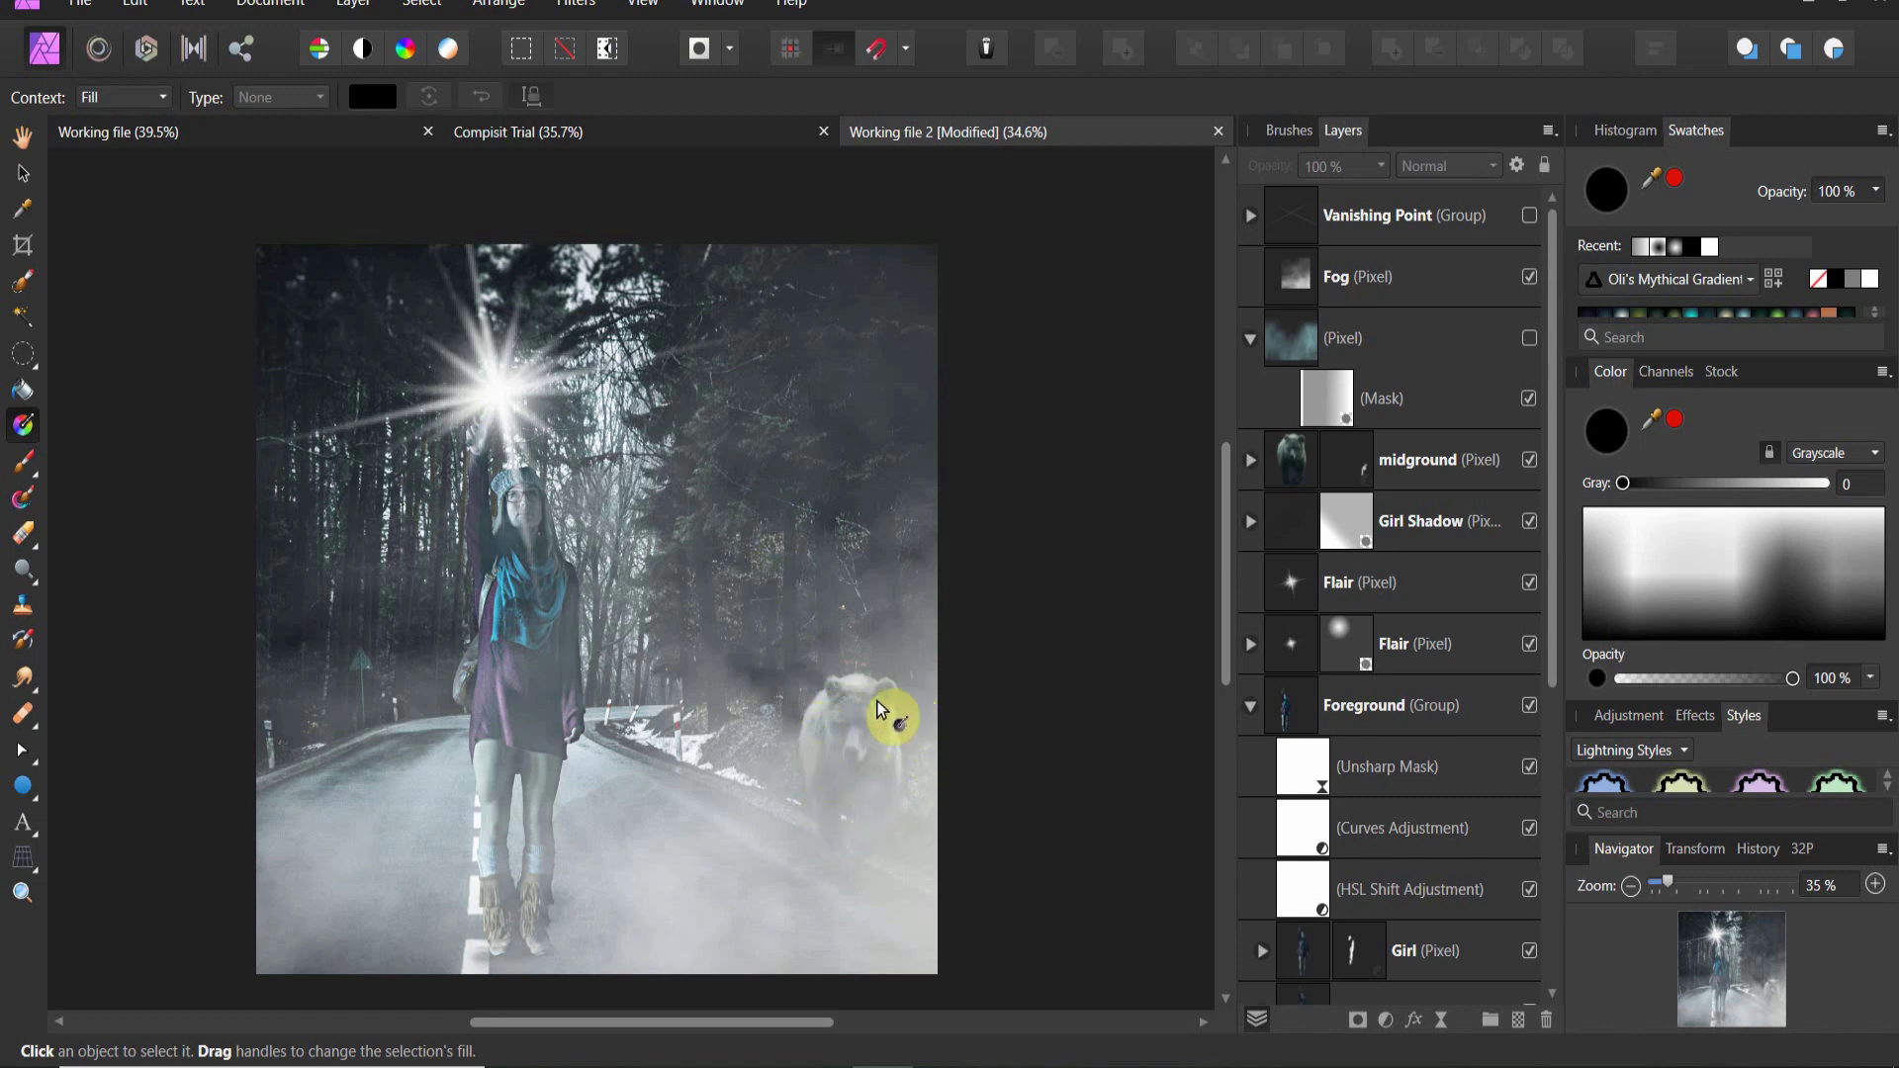
left_click(1532, 335)
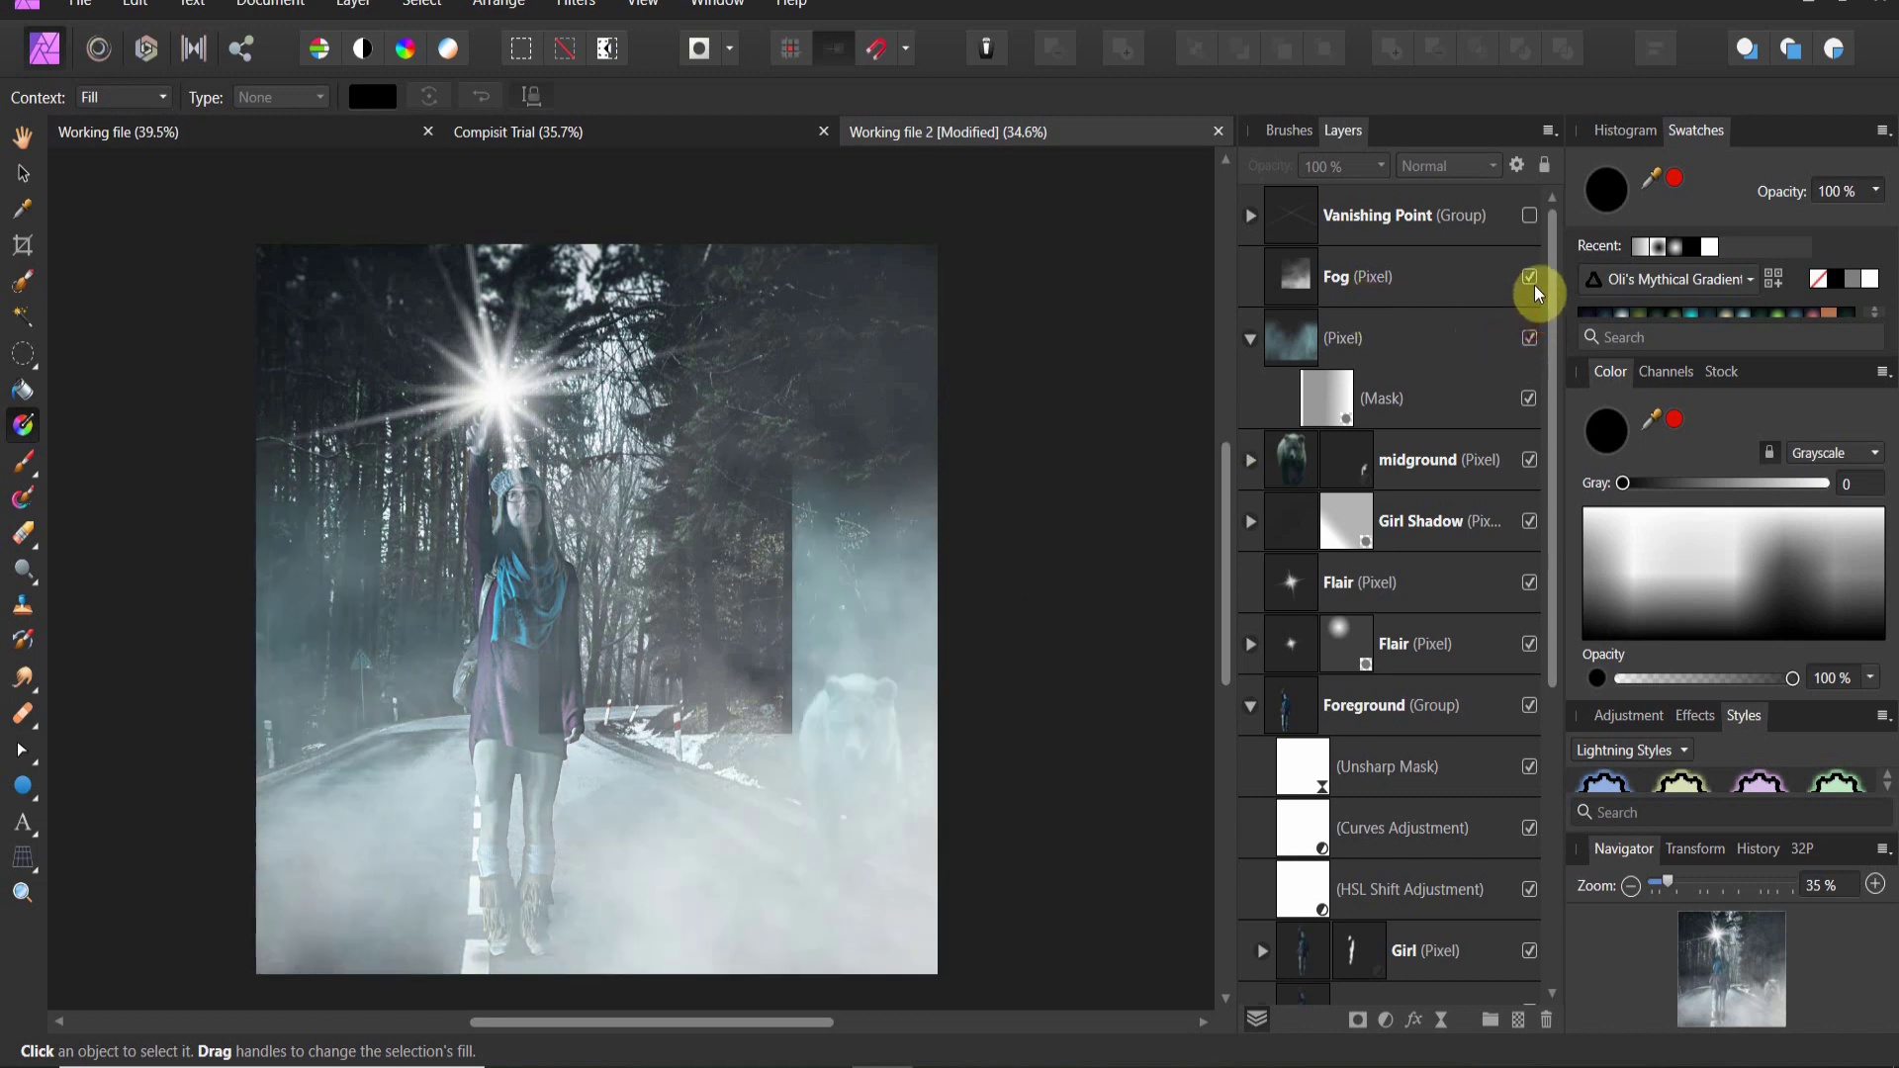
left_click(1534, 277)
scroll(1482, 443, "down", 5)
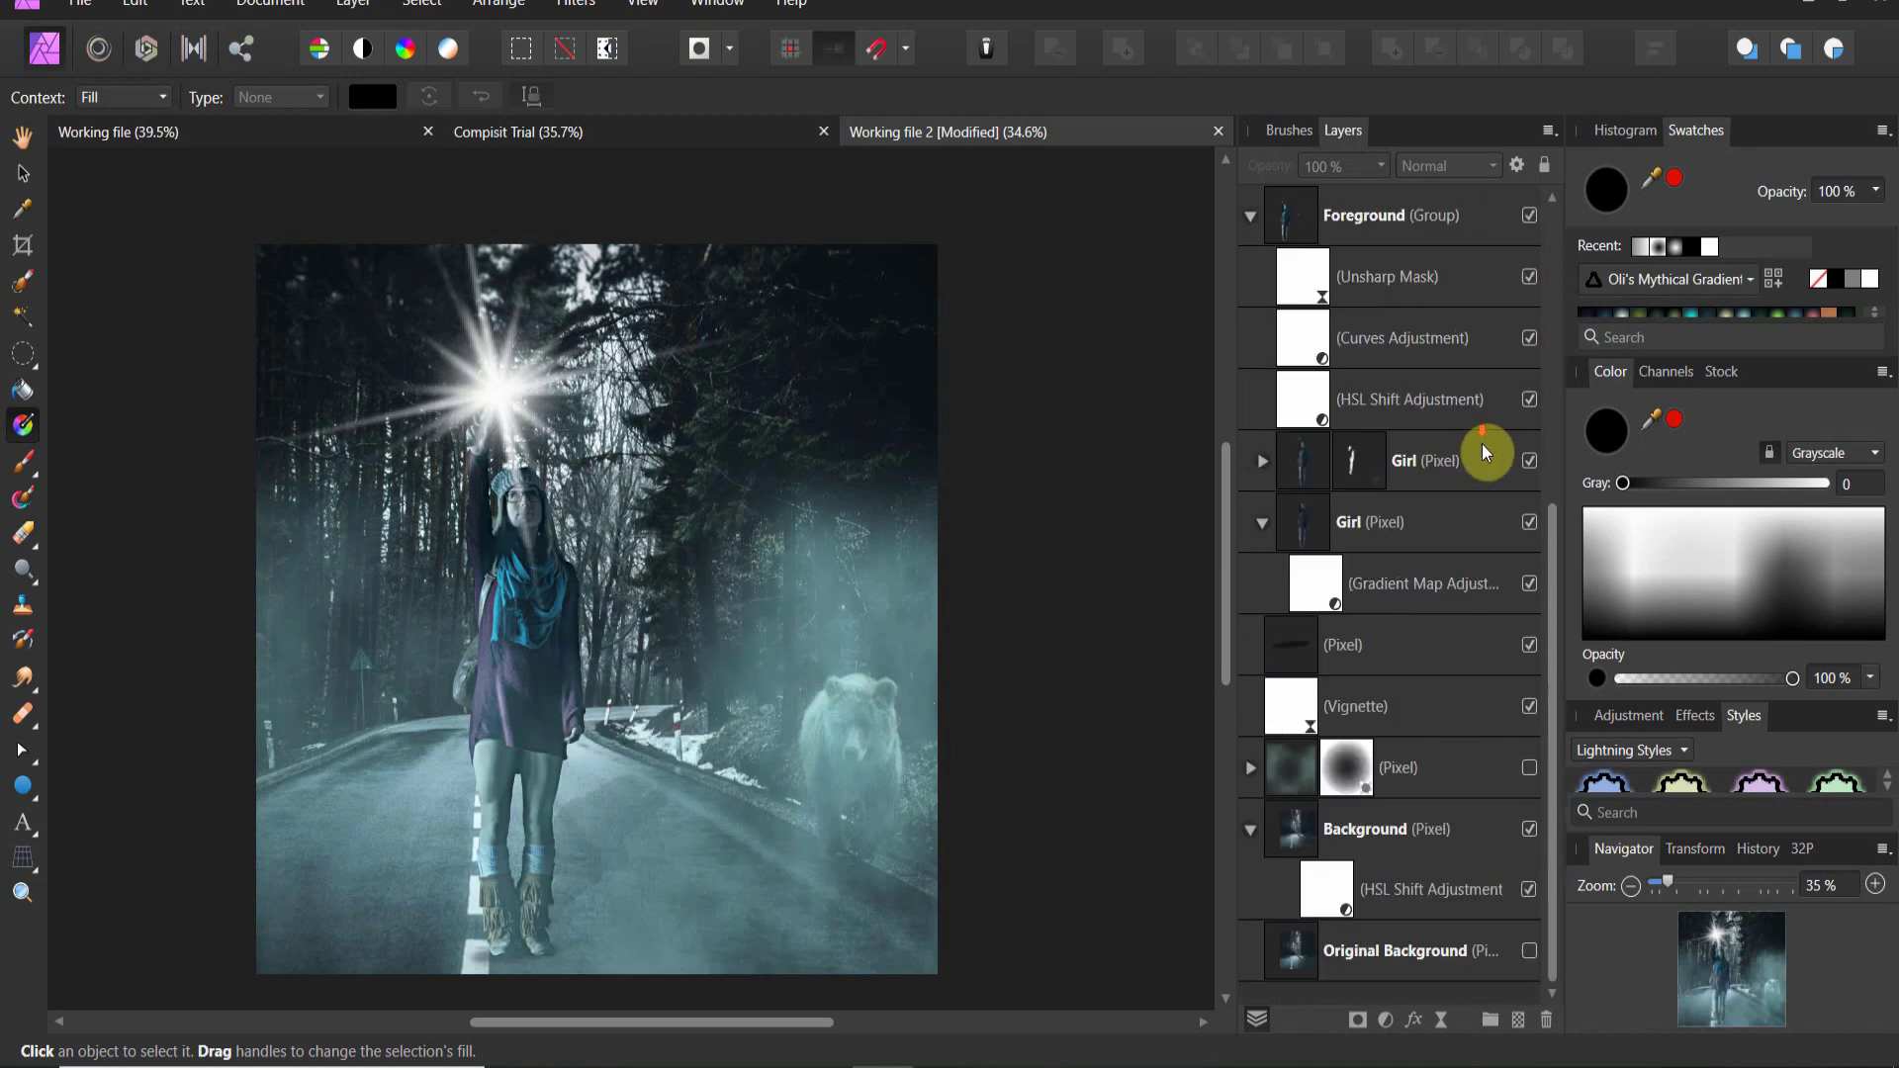
left_click(1532, 768)
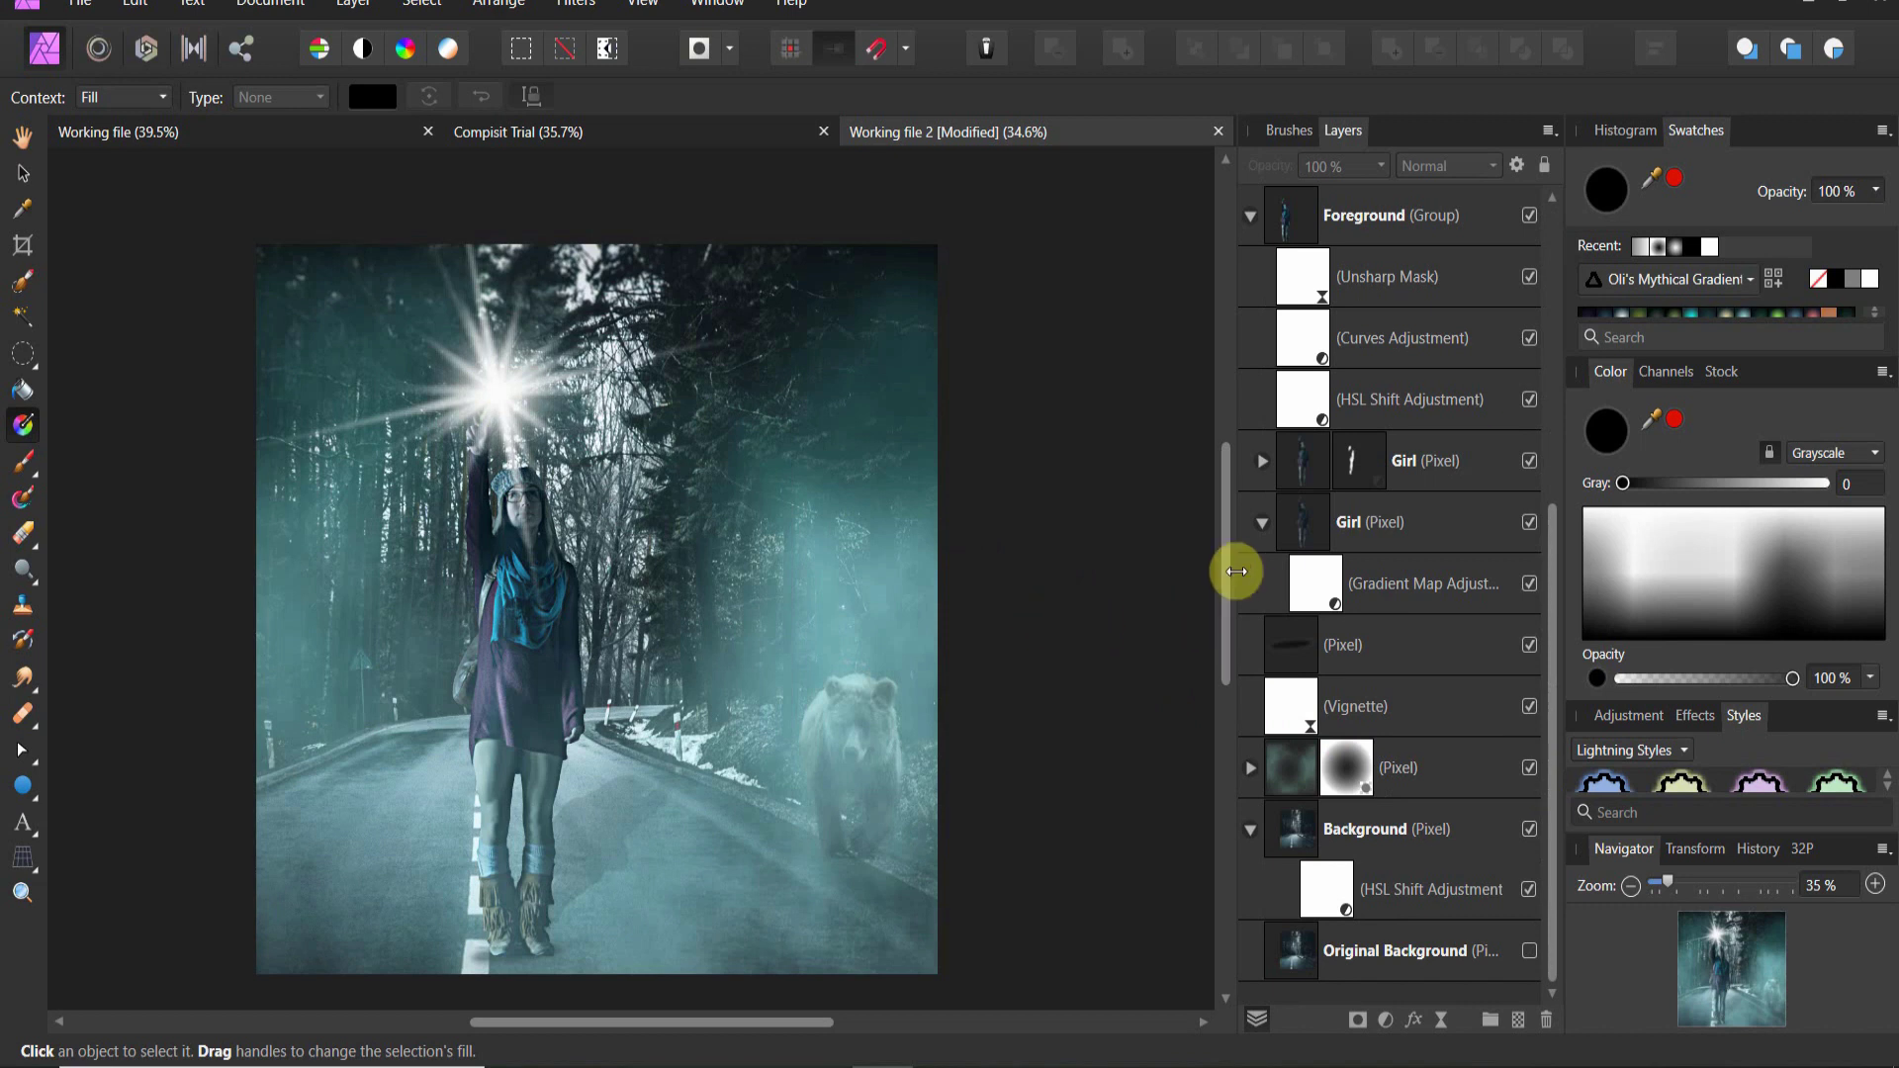
scroll(1267, 567, "up", 5)
Step: Select the fog layer's mask and pick the Basic soft 512 px Paint Brush
left_click(1302, 341)
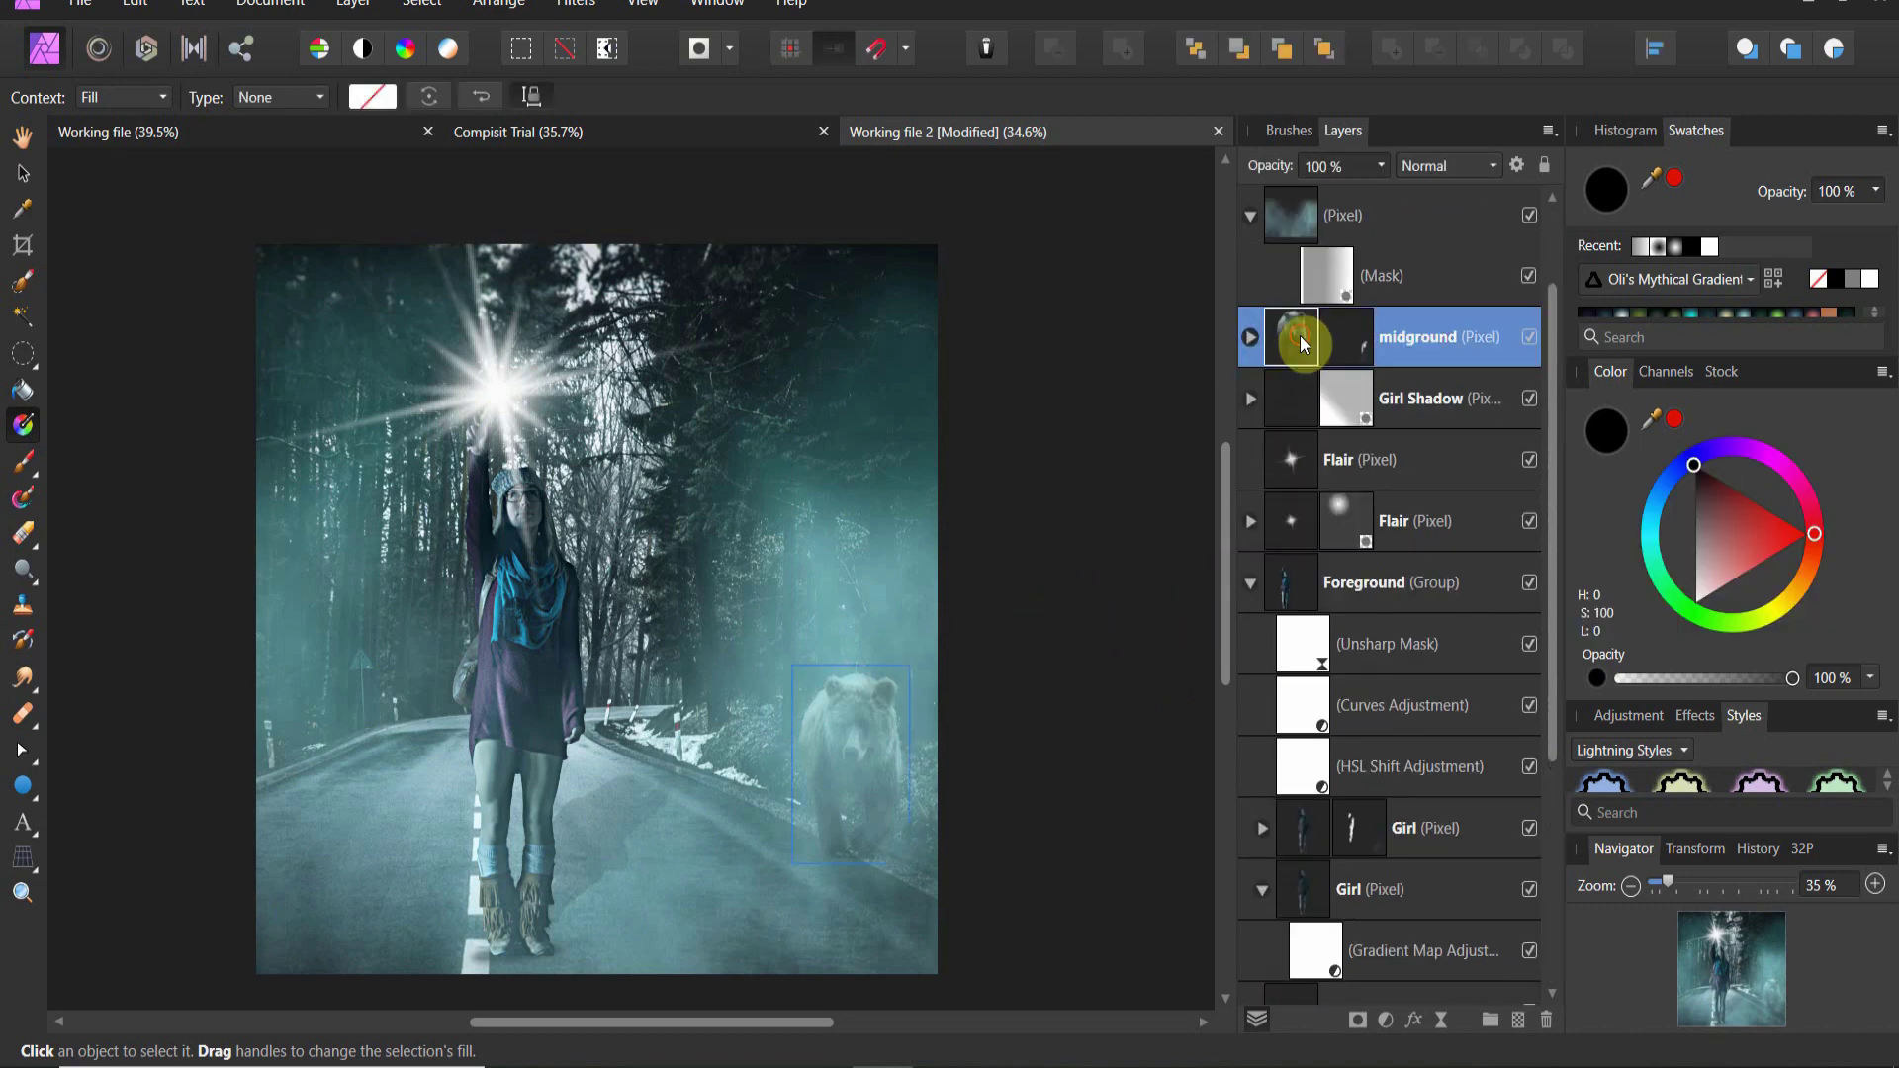
left_click(1313, 289)
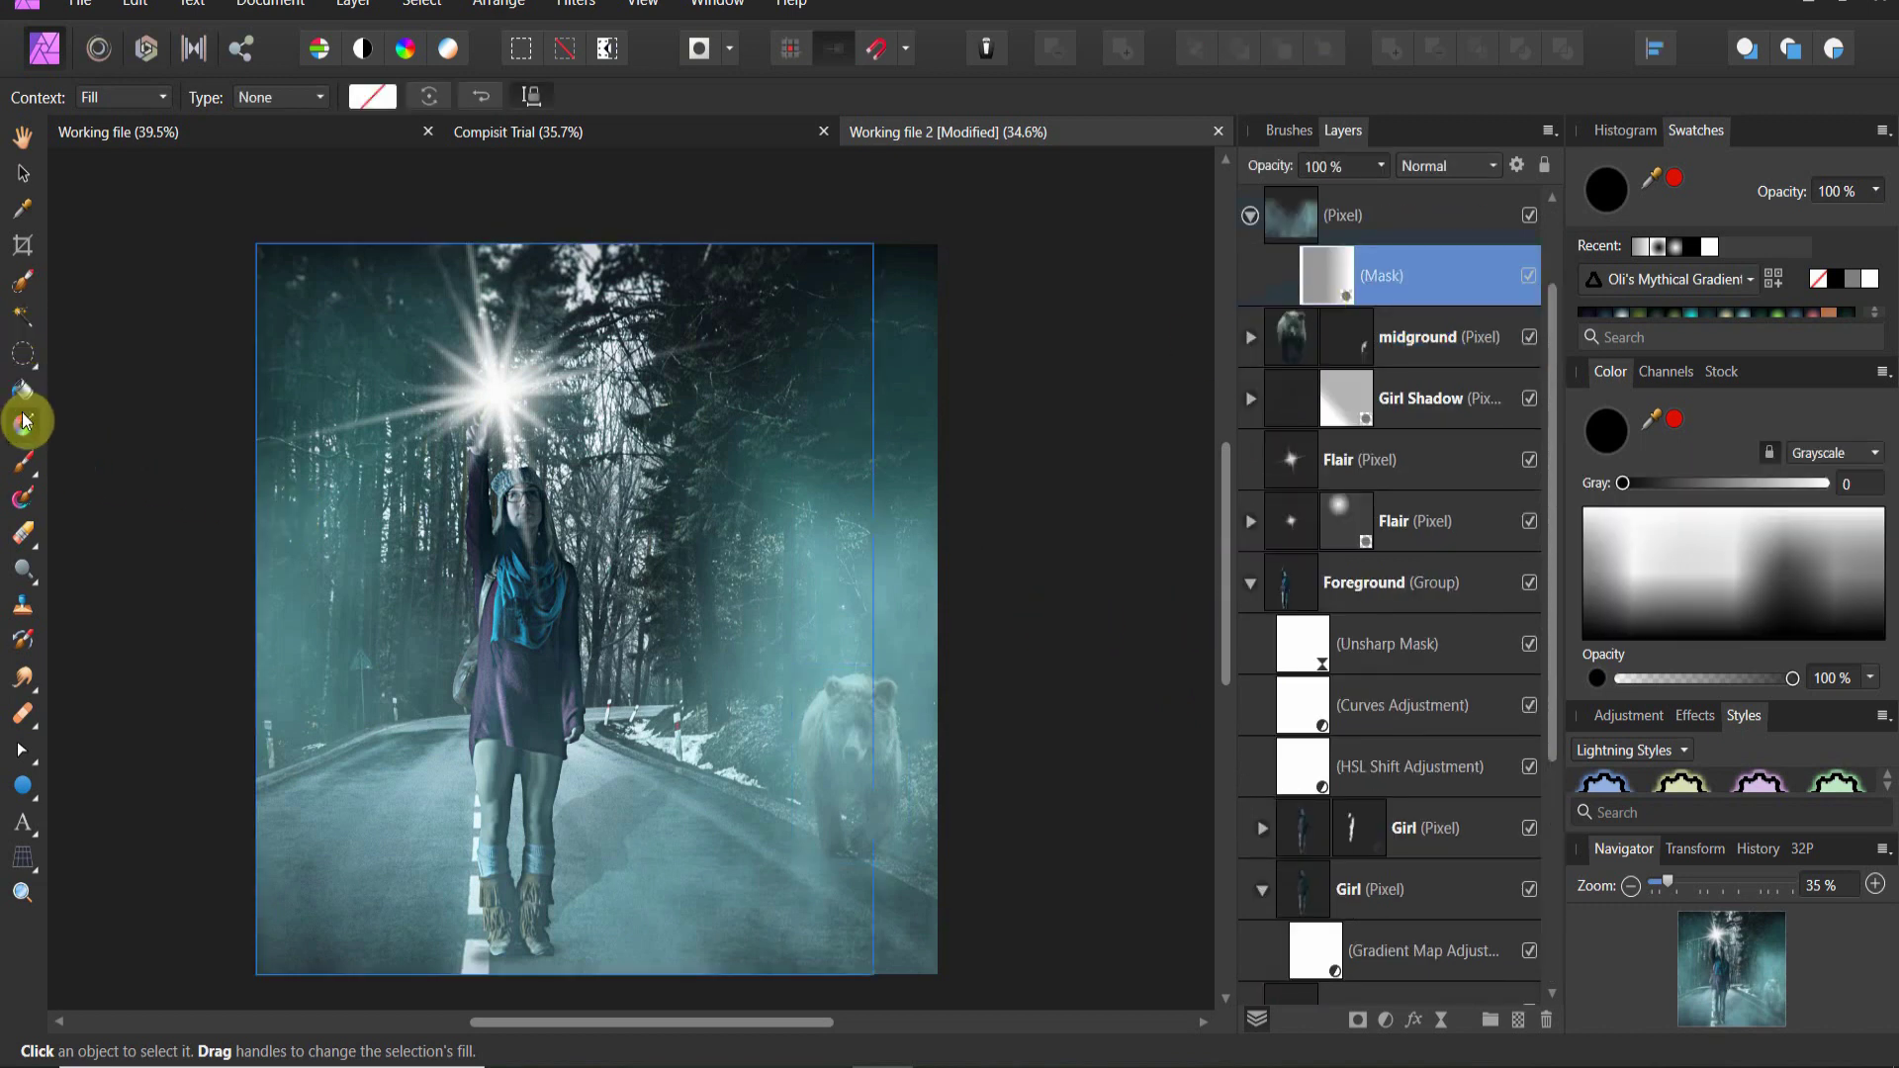
left_click(25, 463)
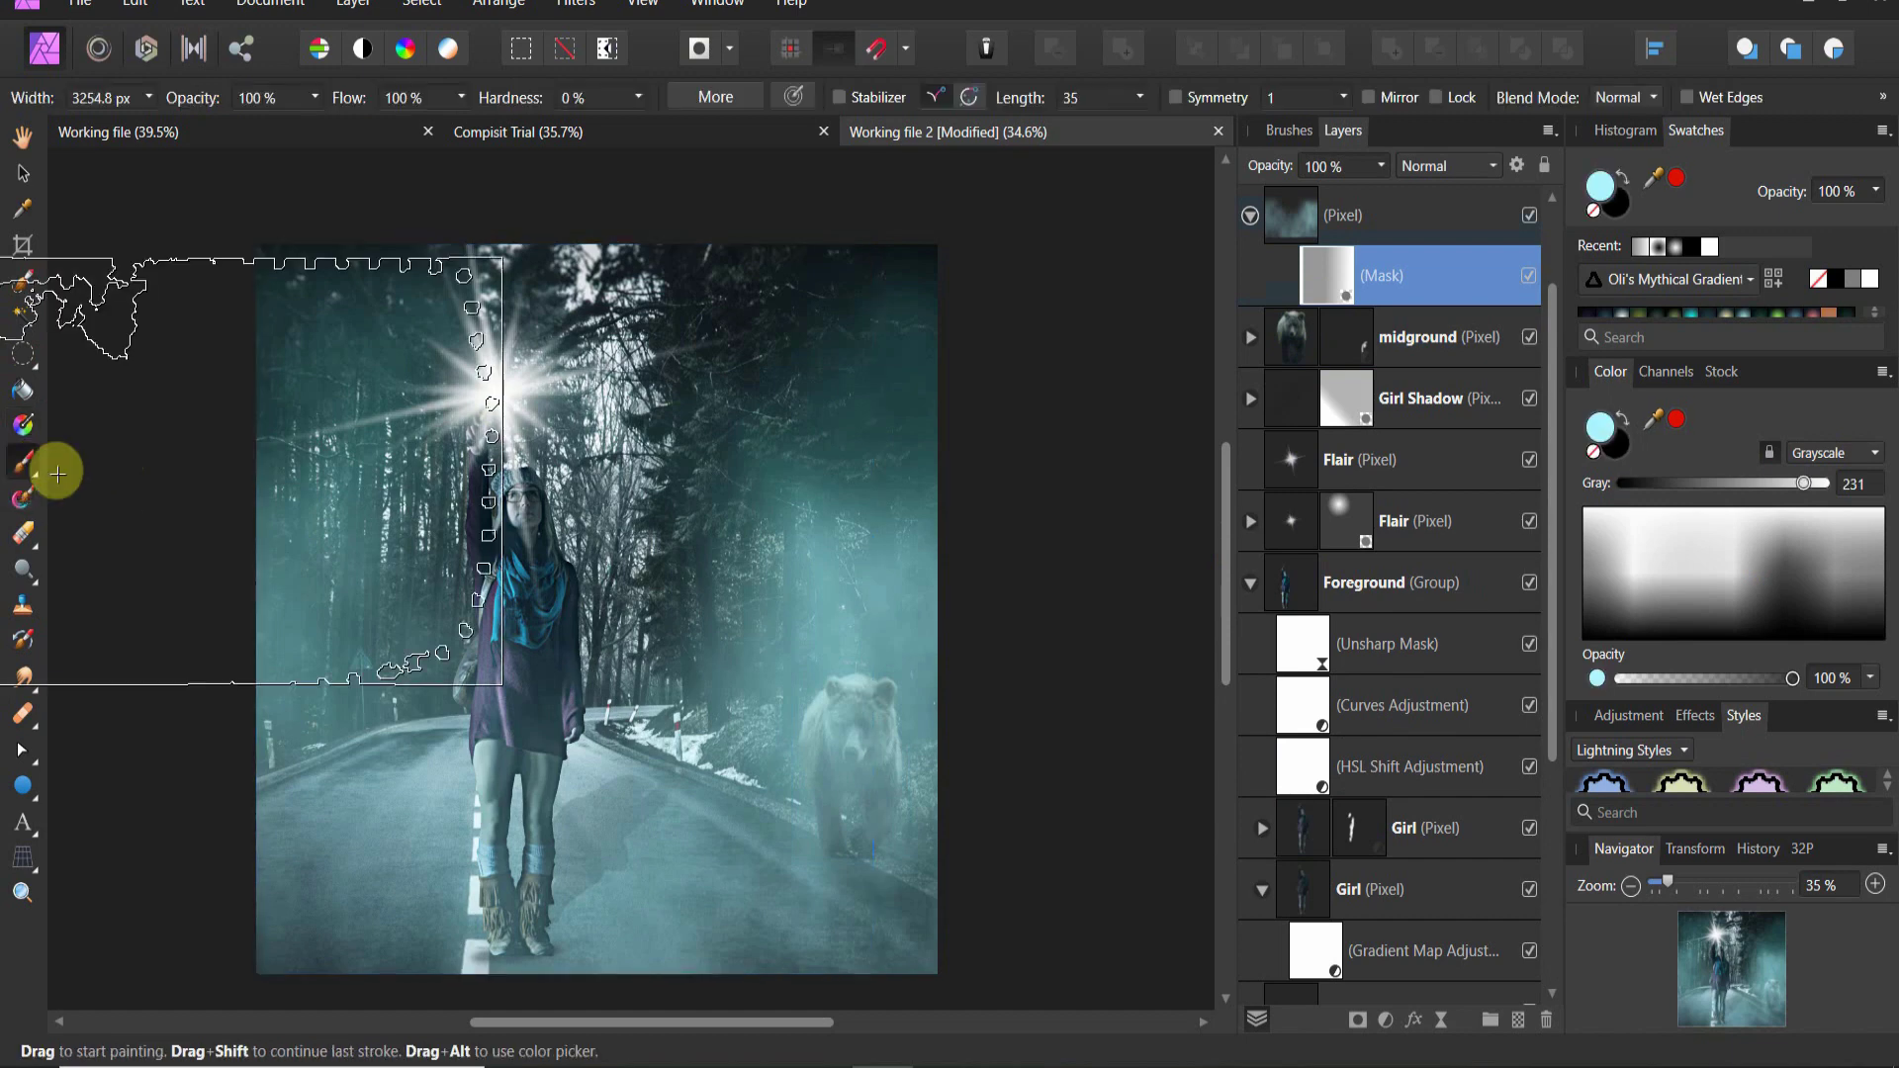
left_click(1290, 130)
left_click(1385, 166)
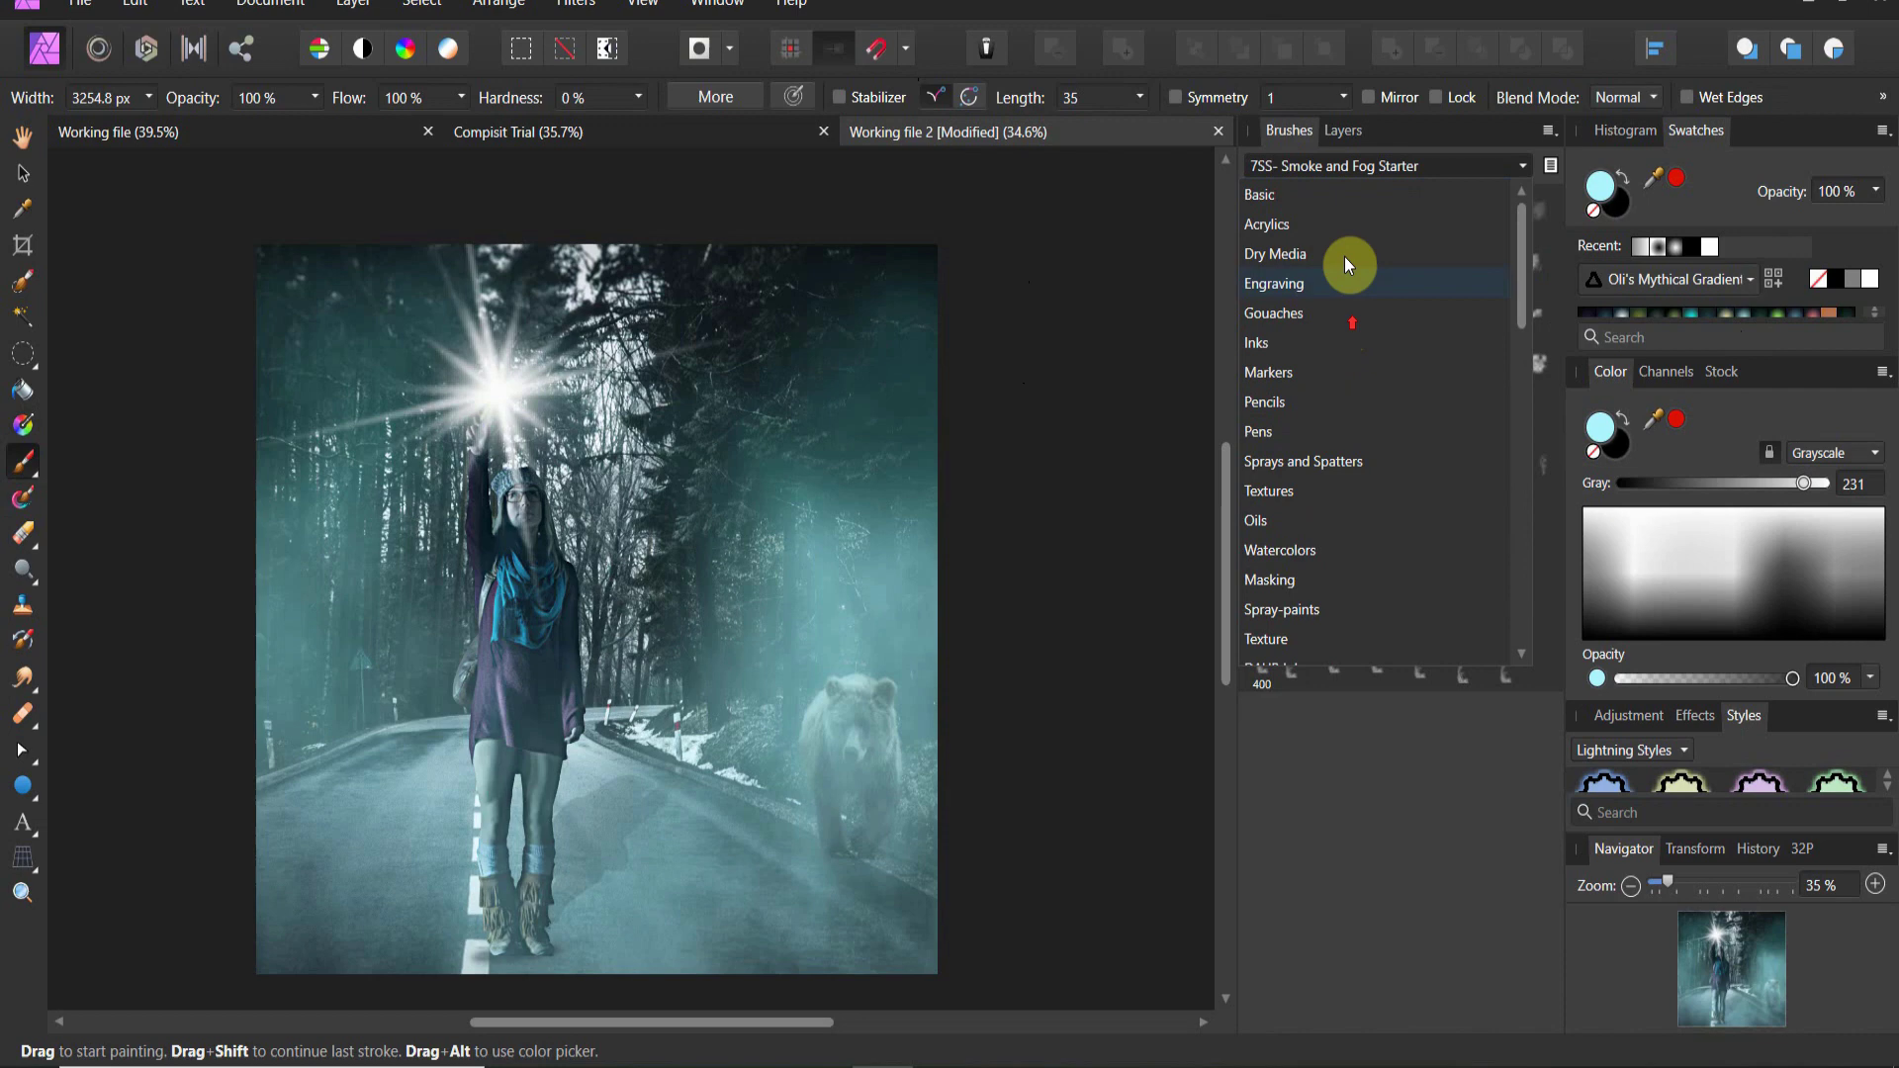
left_click(1343, 200)
scroll(1437, 549, "down", 5)
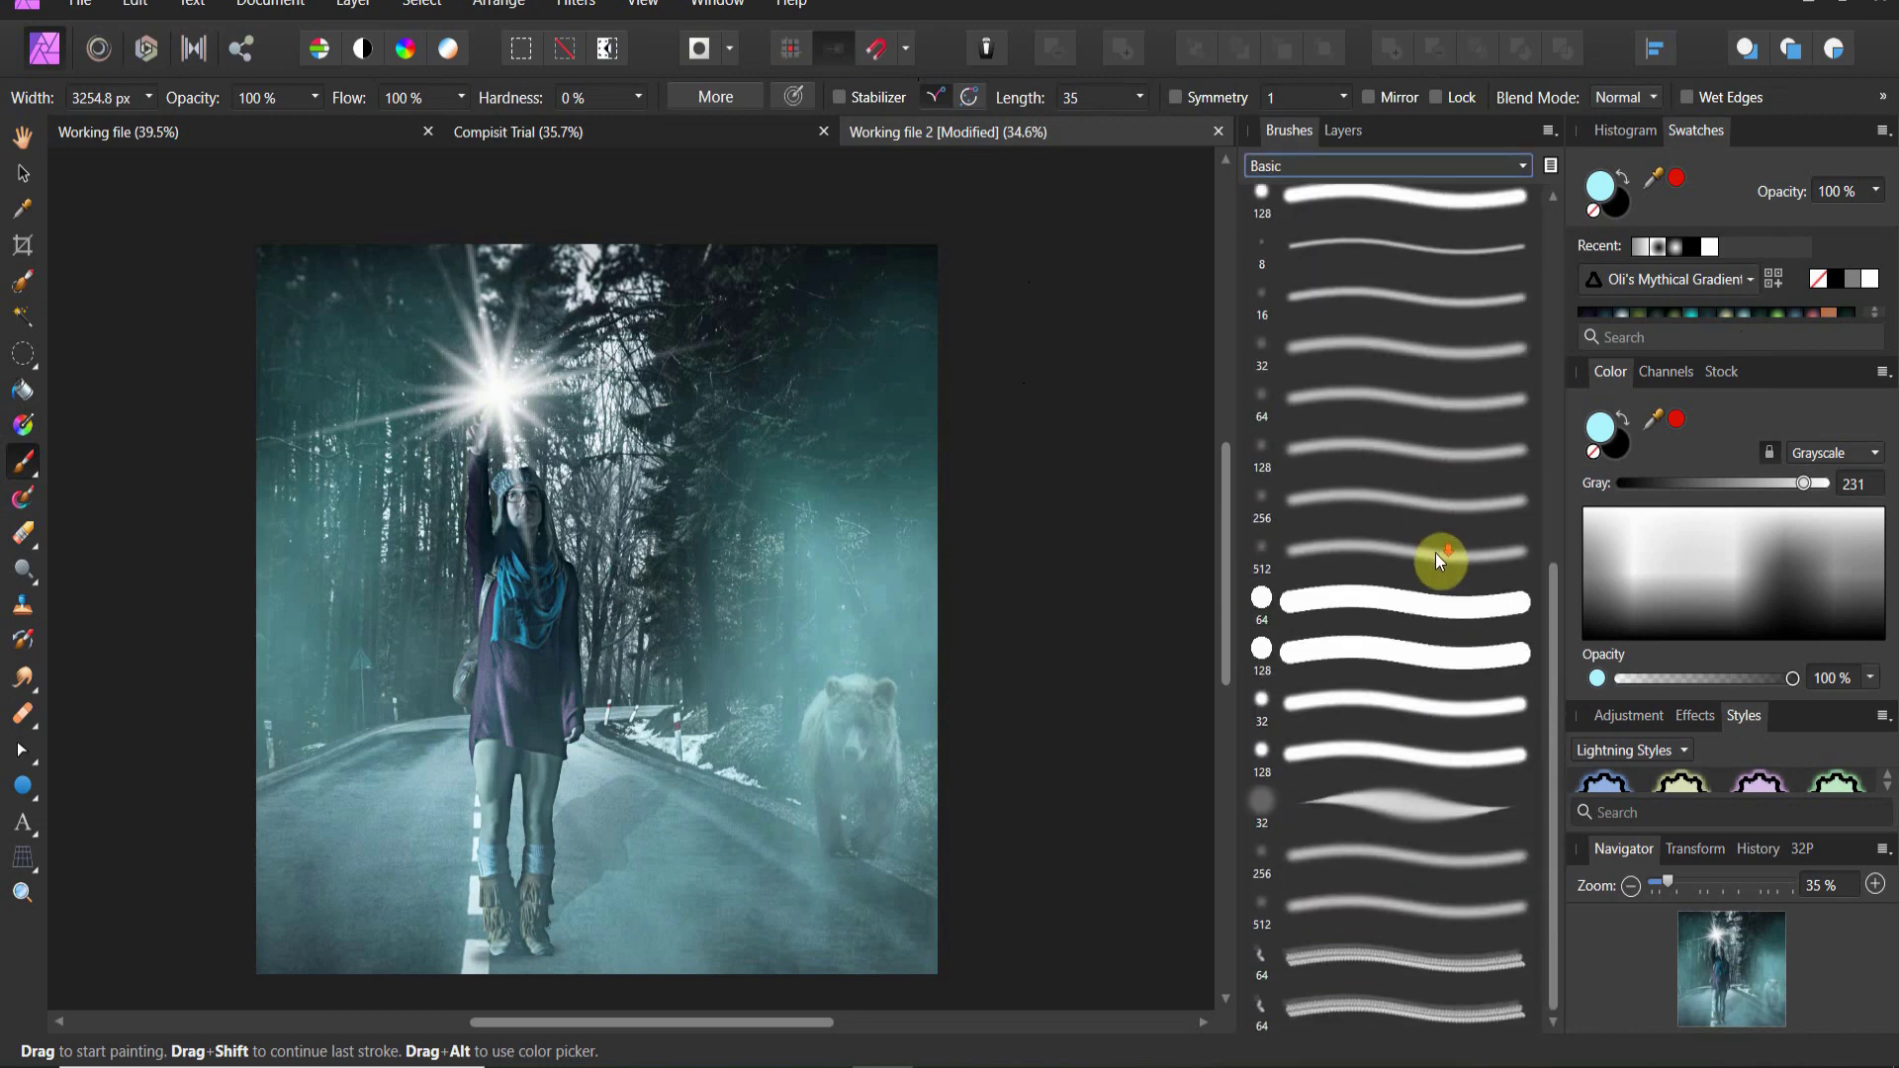
left_click(1433, 554)
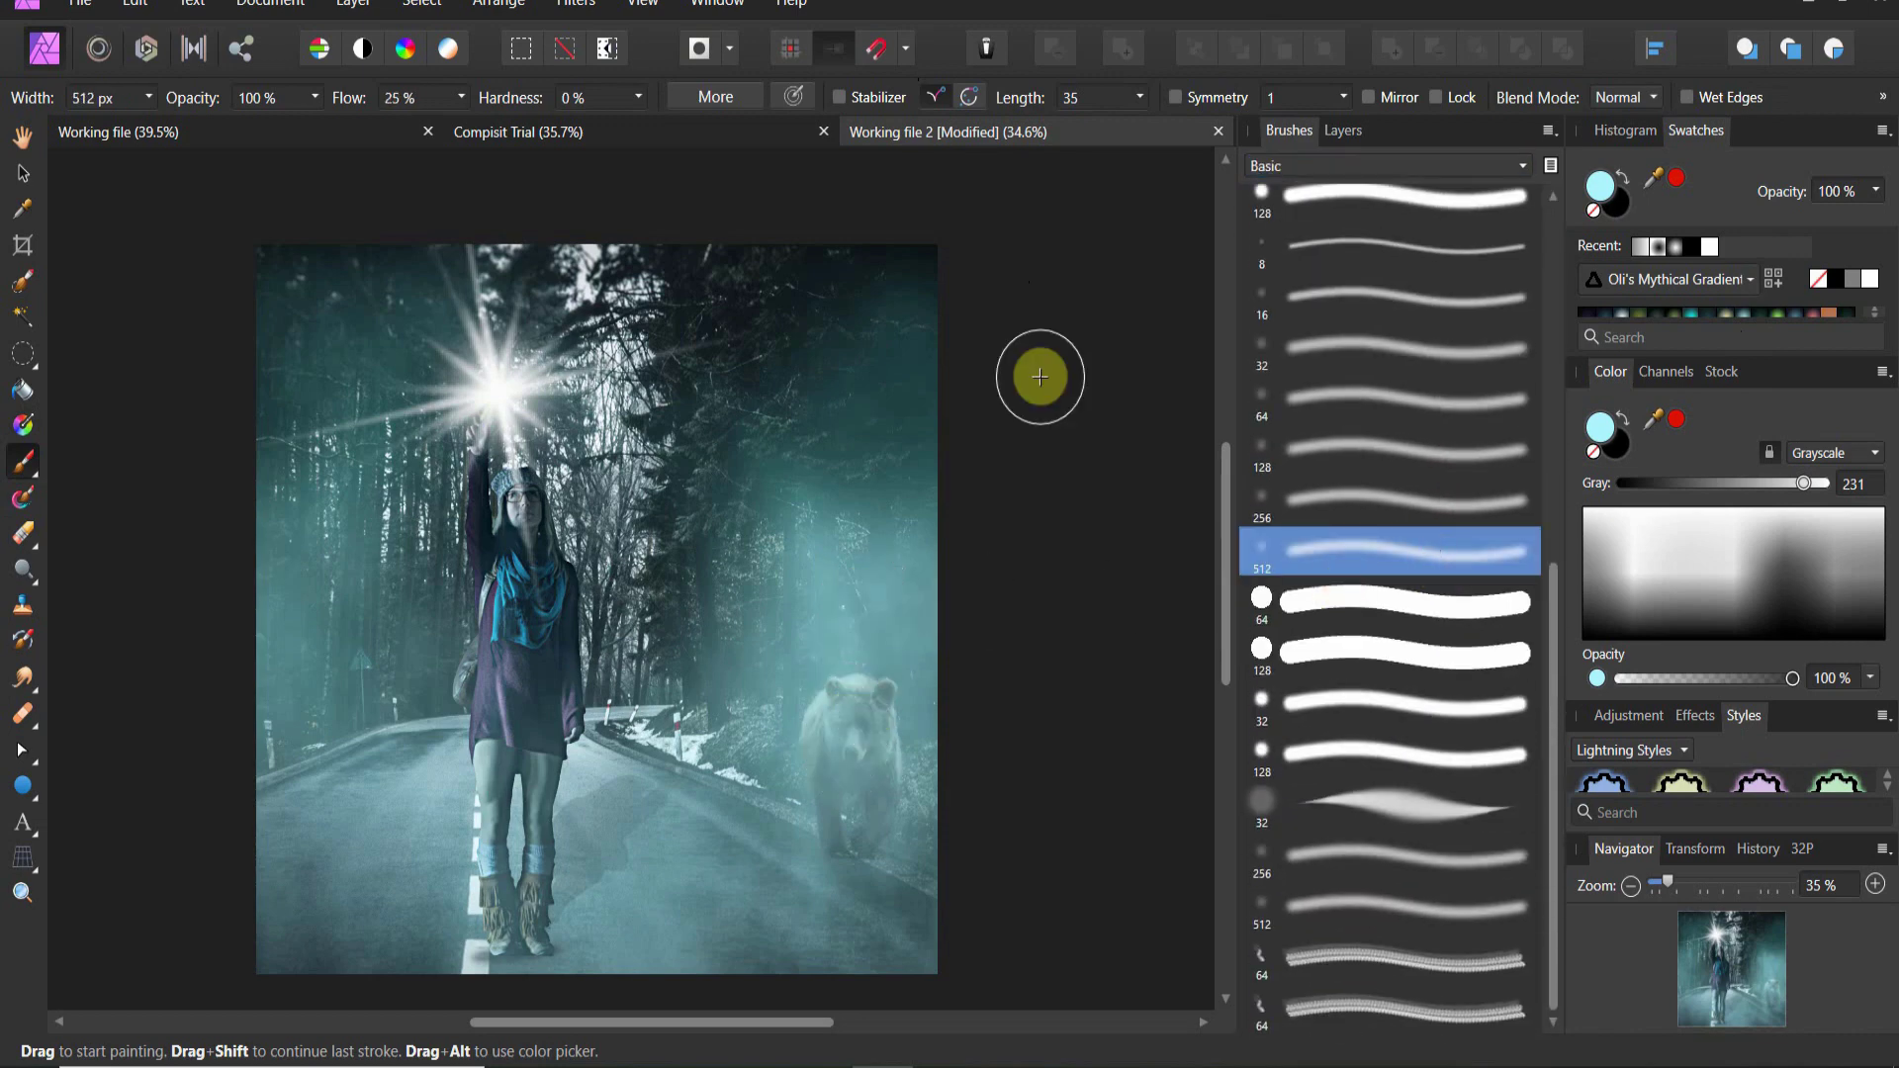
Step: Paint black over the bear with an enlarged brush to clear the fog
left_click(1615, 201)
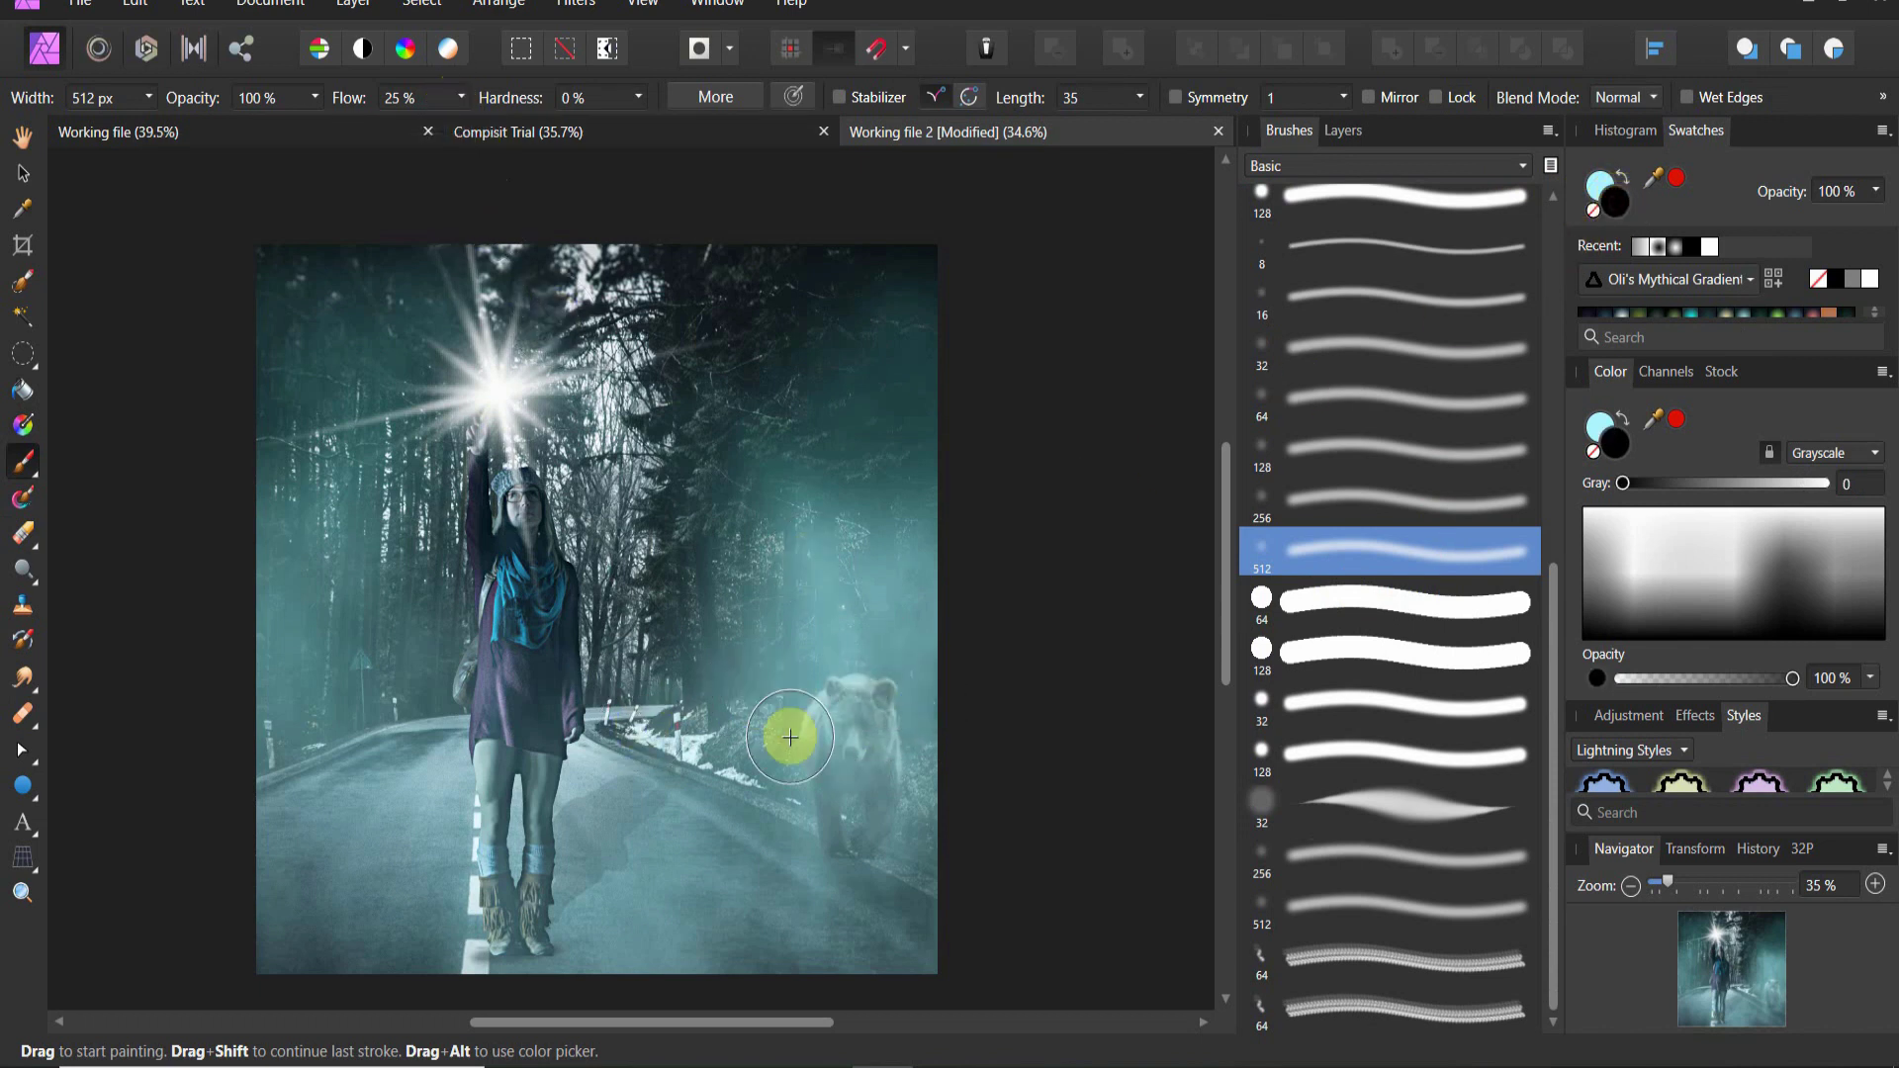
key("bracketright")
key("bracketright")
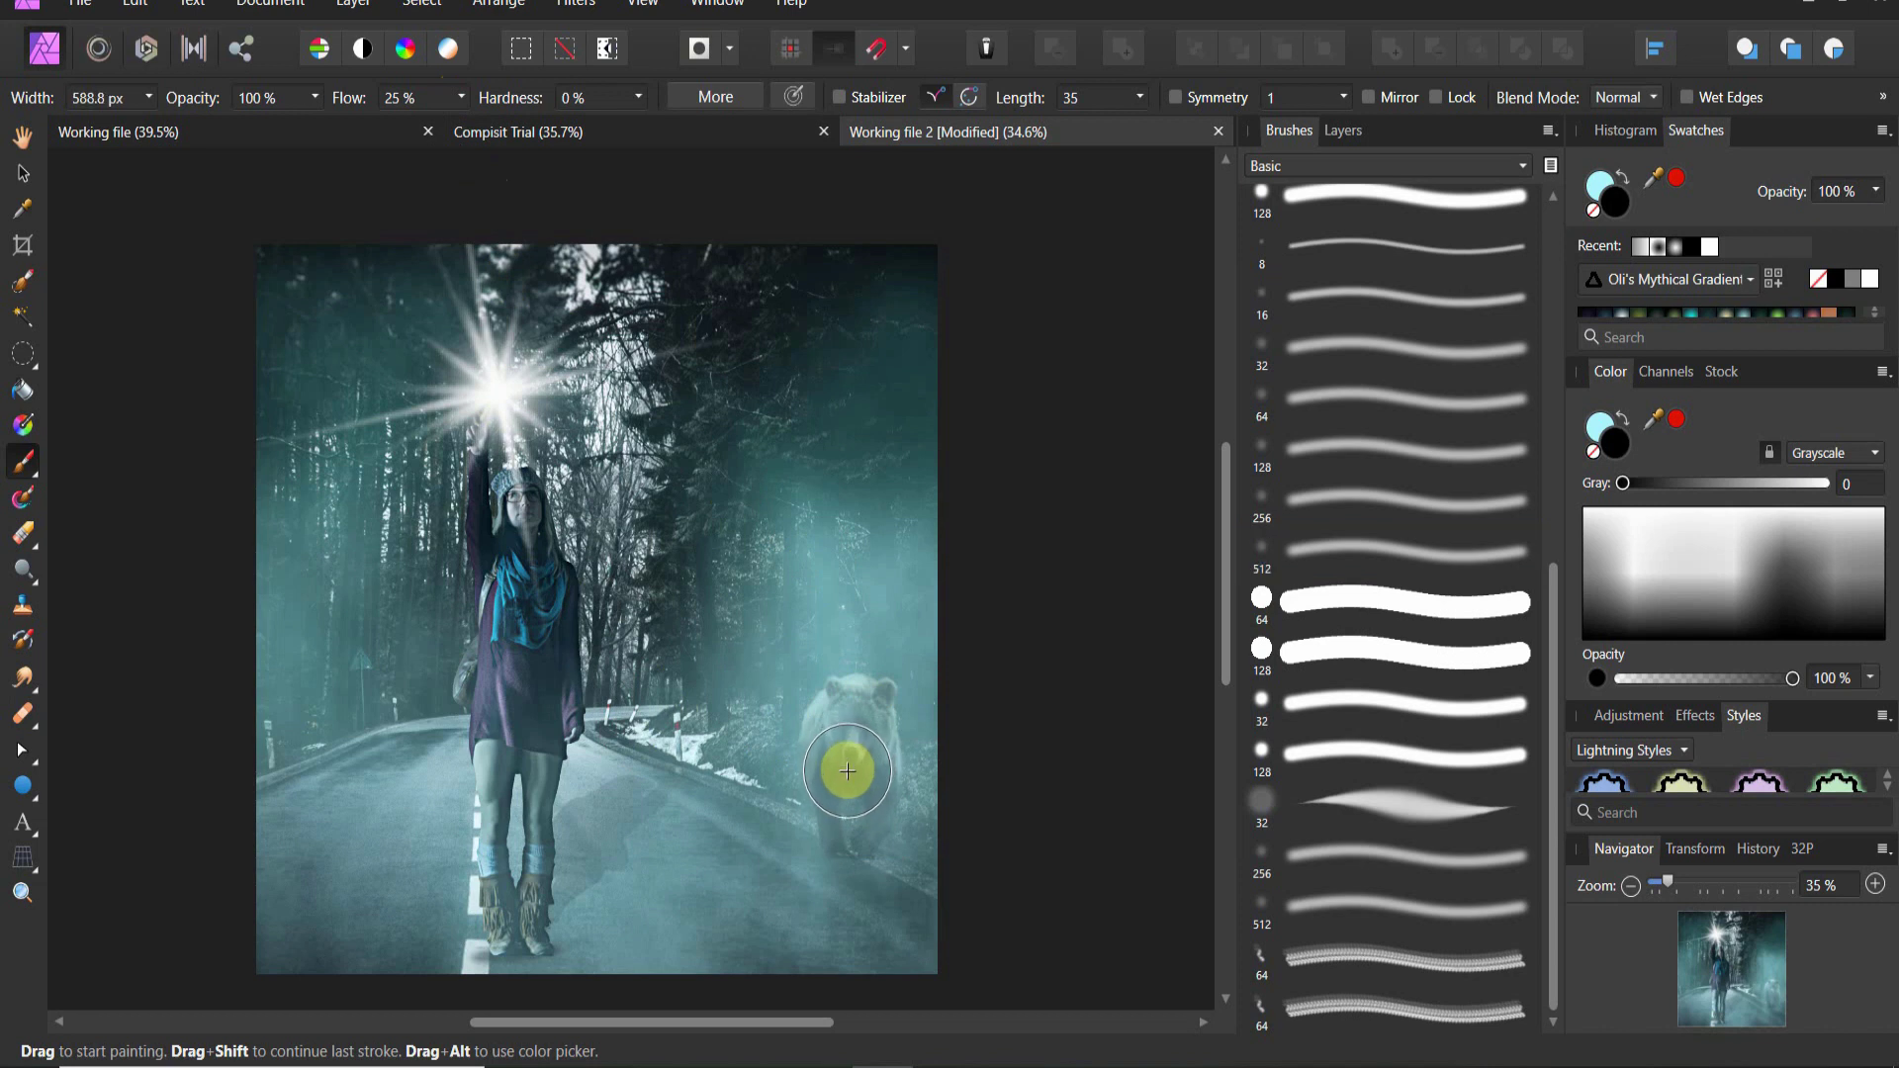
mouse_move(848, 781)
left_mouse_down()
mouse_move(844, 751)
mouse_move(814, 788)
mouse_move(863, 734)
mouse_move(1187, 975)
left_mouse_up()
key("bracketright")
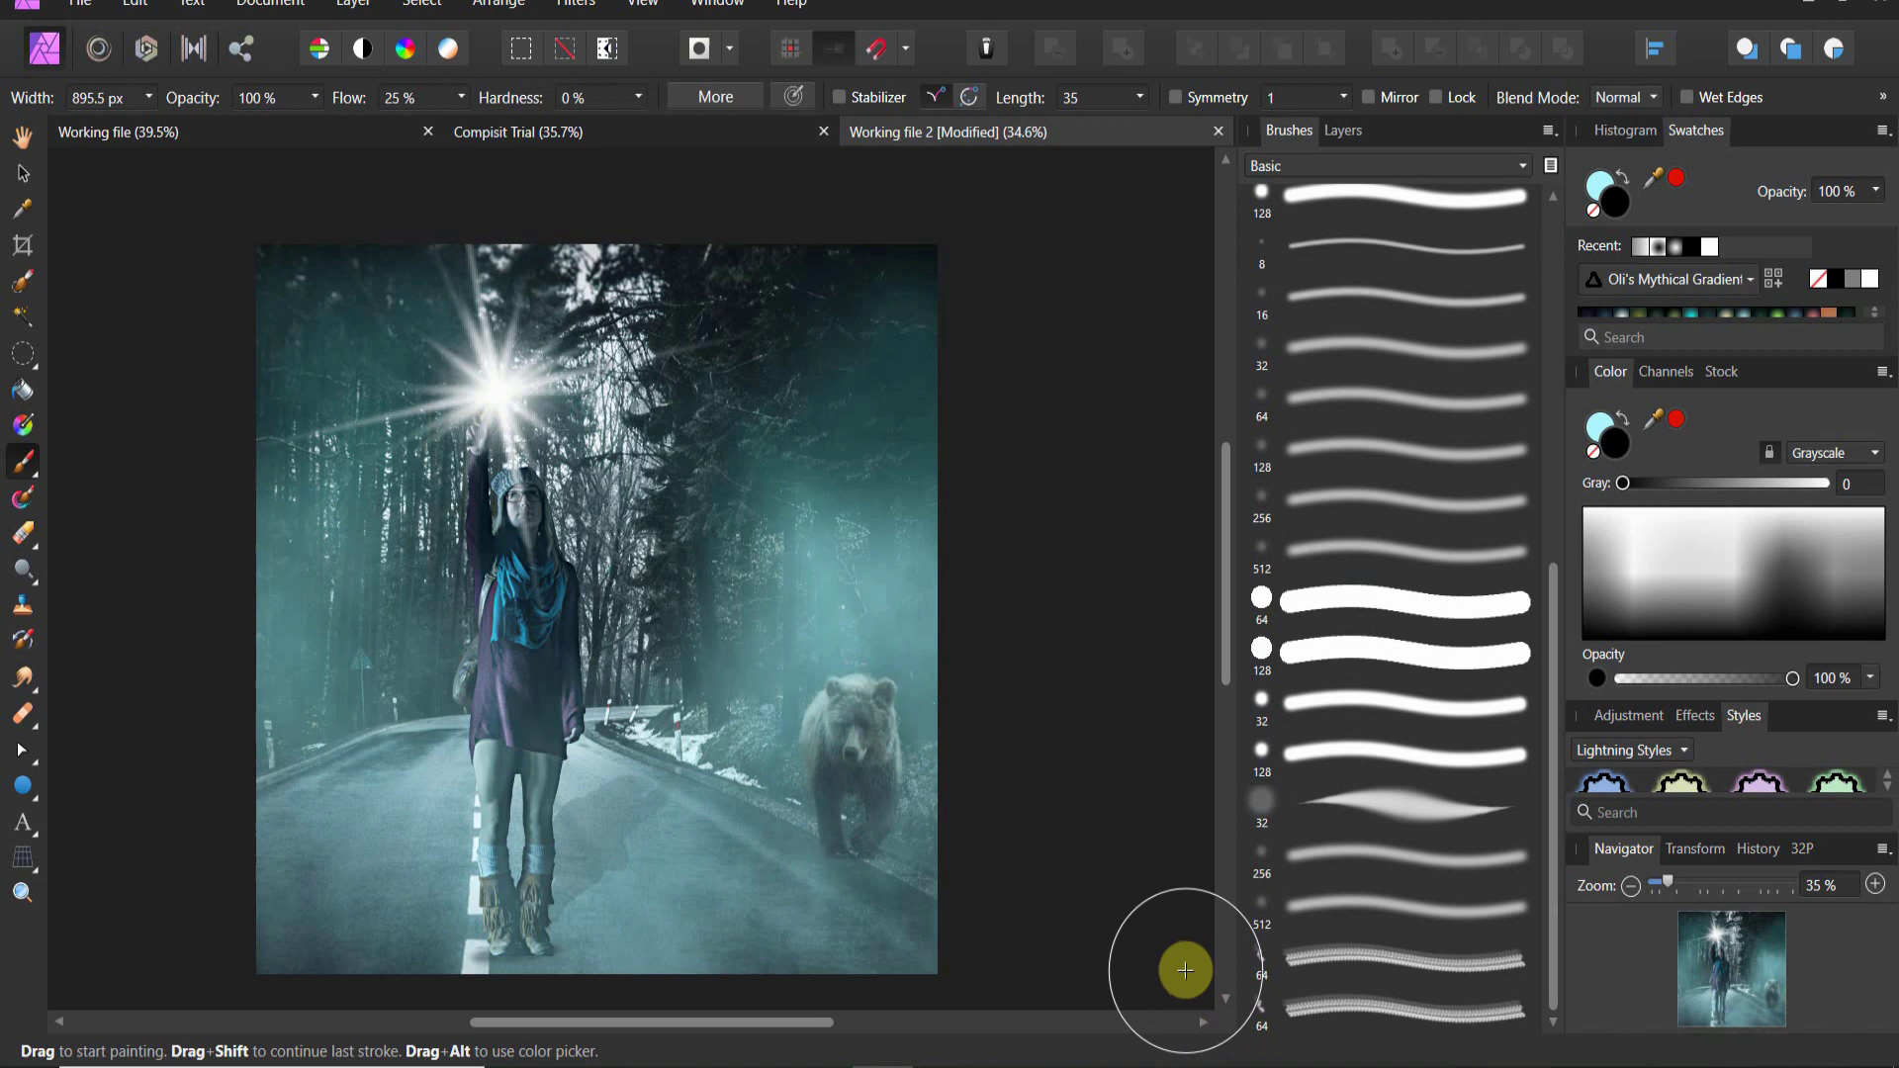